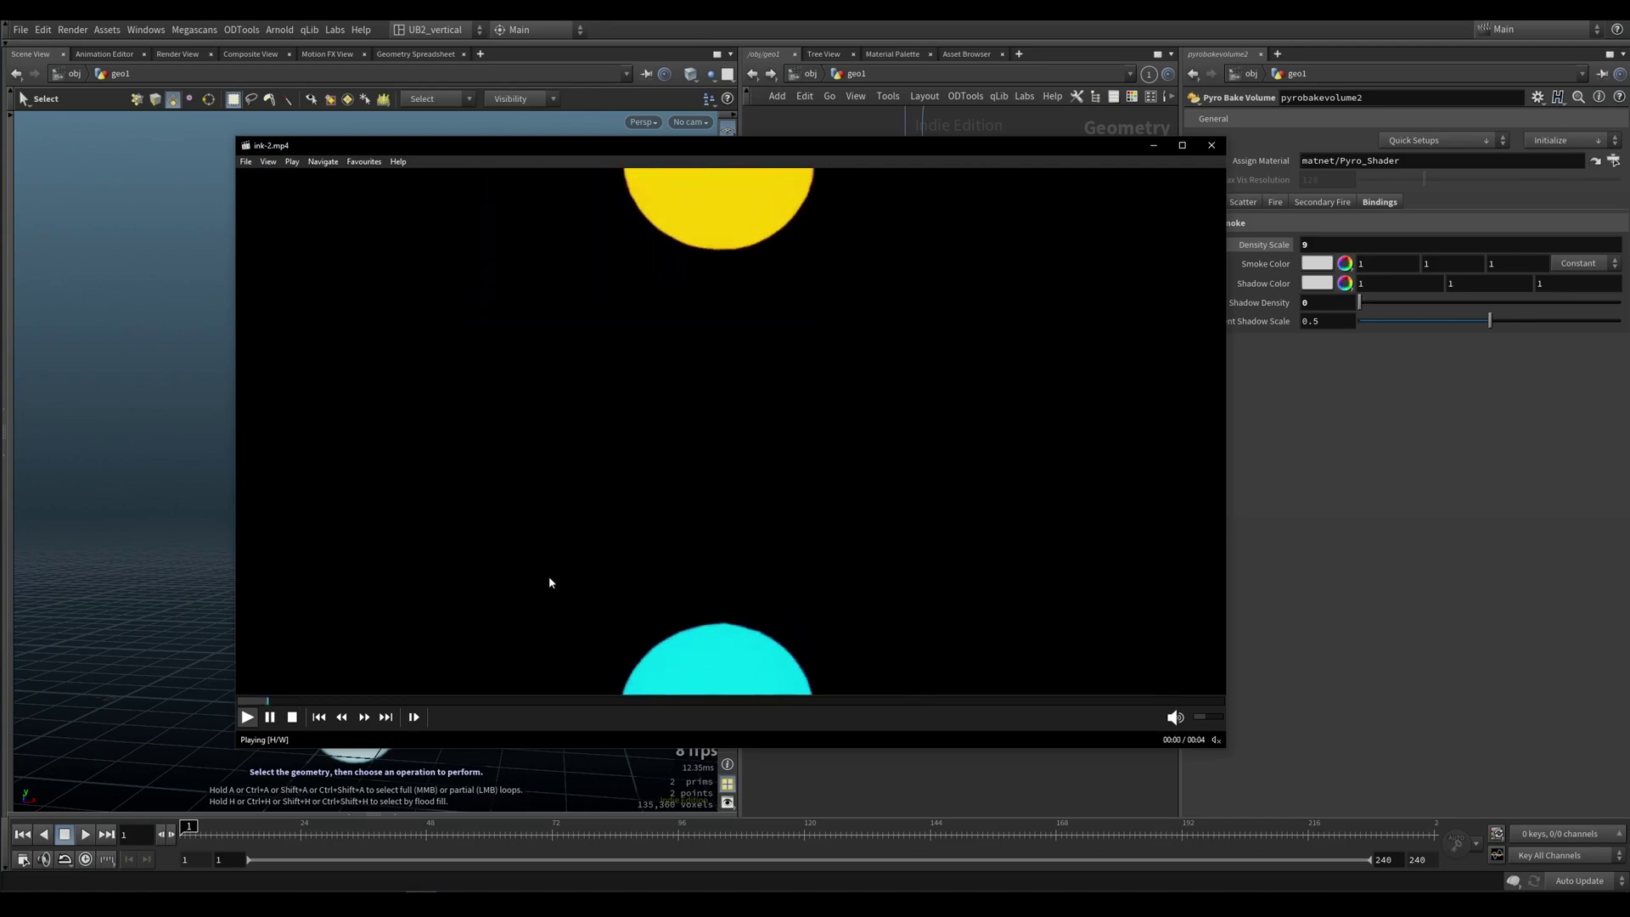
Pause the ink-2.mp4 reference clip, minimise its player and play back the existing two-colour simulation
{"action": "key", "text": "space"}
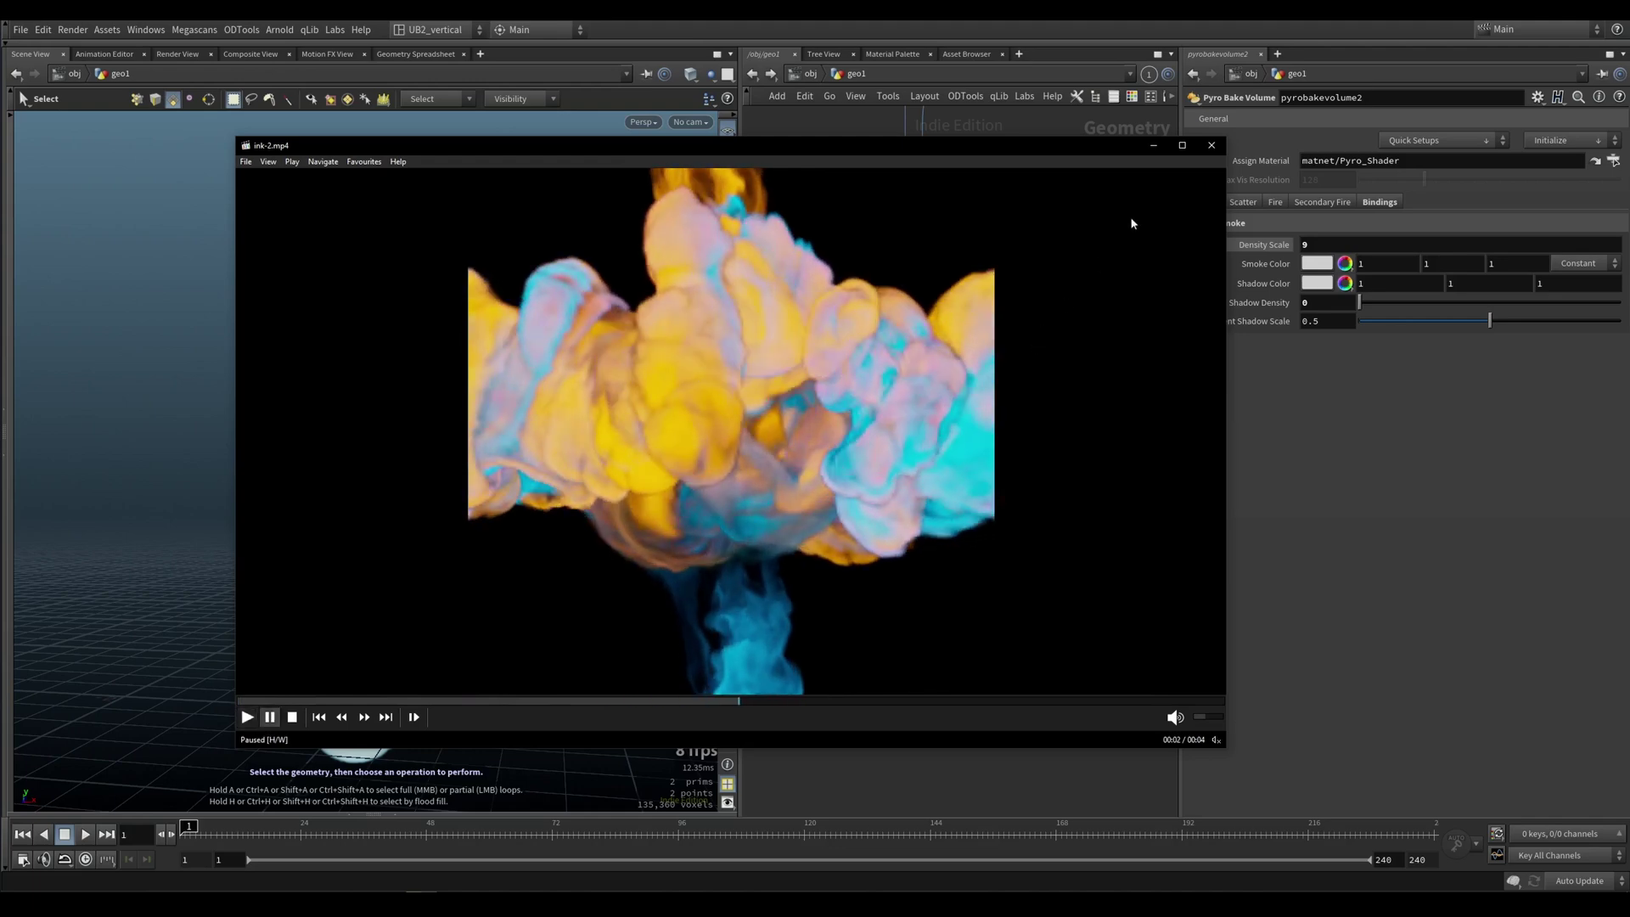
{"action": "left_click", "coordinate": [1153, 145]}
{"action": "key", "text": "Up"}
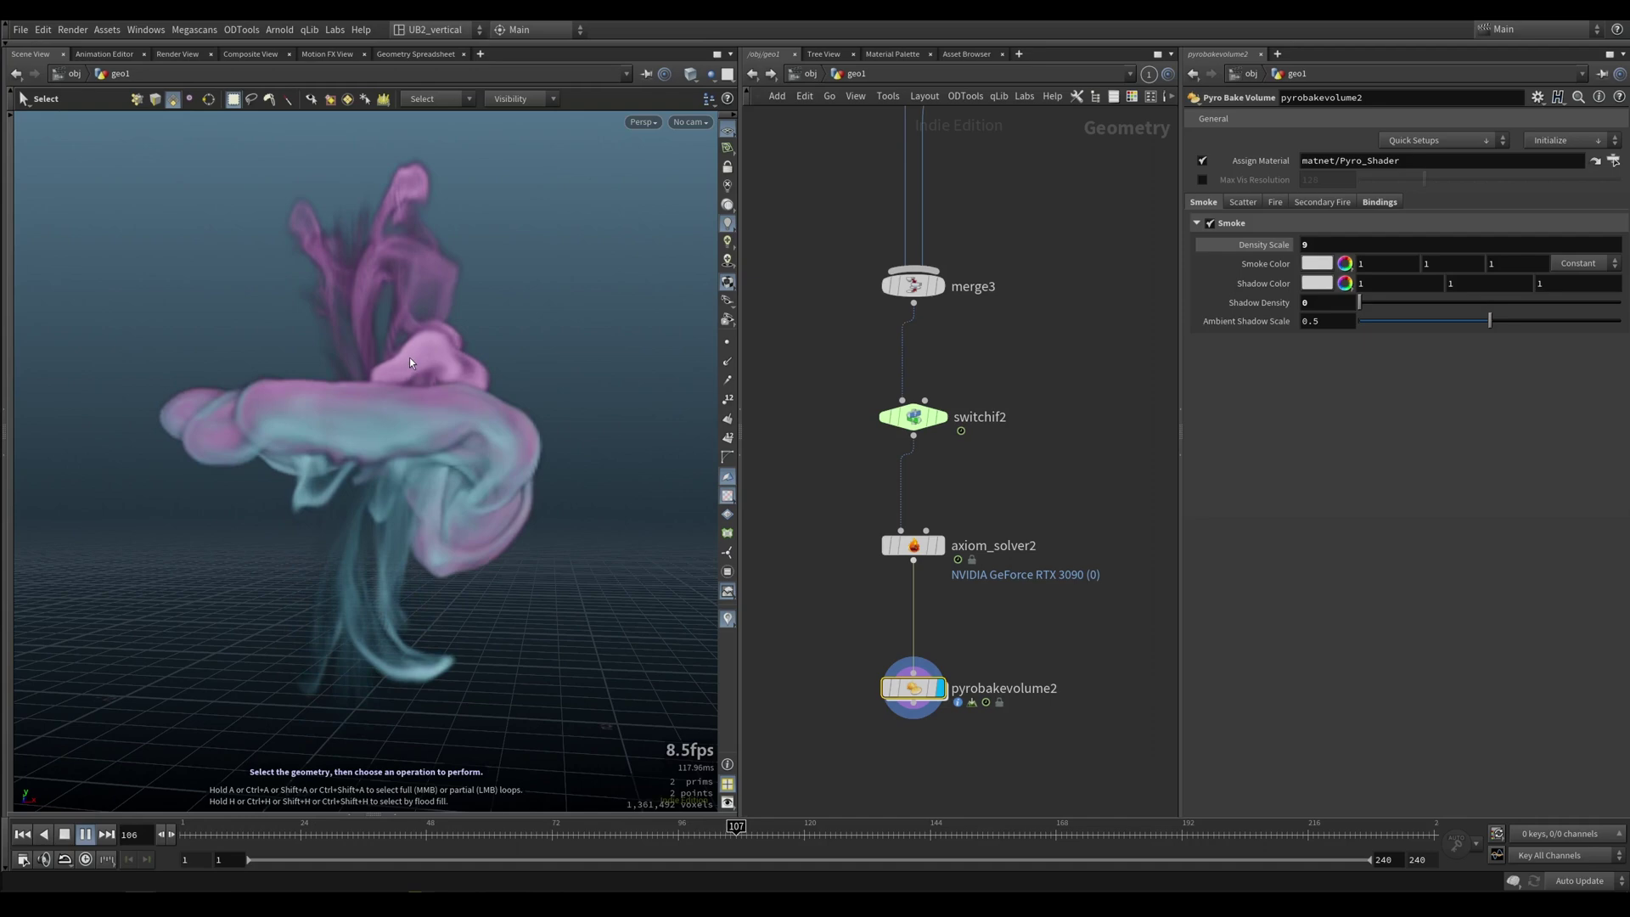
{"action": "key", "text": "Up"}
Display sphere1 at the head of the node network and examine the settings of the two source spheres
{"action": "middle_click_drag", "start_coordinate": [837, 377], "coordinate": [860, 806]}
{"action": "middle_click_drag", "start_coordinate": [926, 343], "coordinate": [922, 576]}
{"action": "scroll", "coordinate": [923, 577], "scroll_direction": "down", "scroll_amount": 1}
{"action": "left_click", "coordinate": [839, 335]}
{"action": "middle_click_drag", "start_coordinate": [888, 424], "coordinate": [851, 409]}
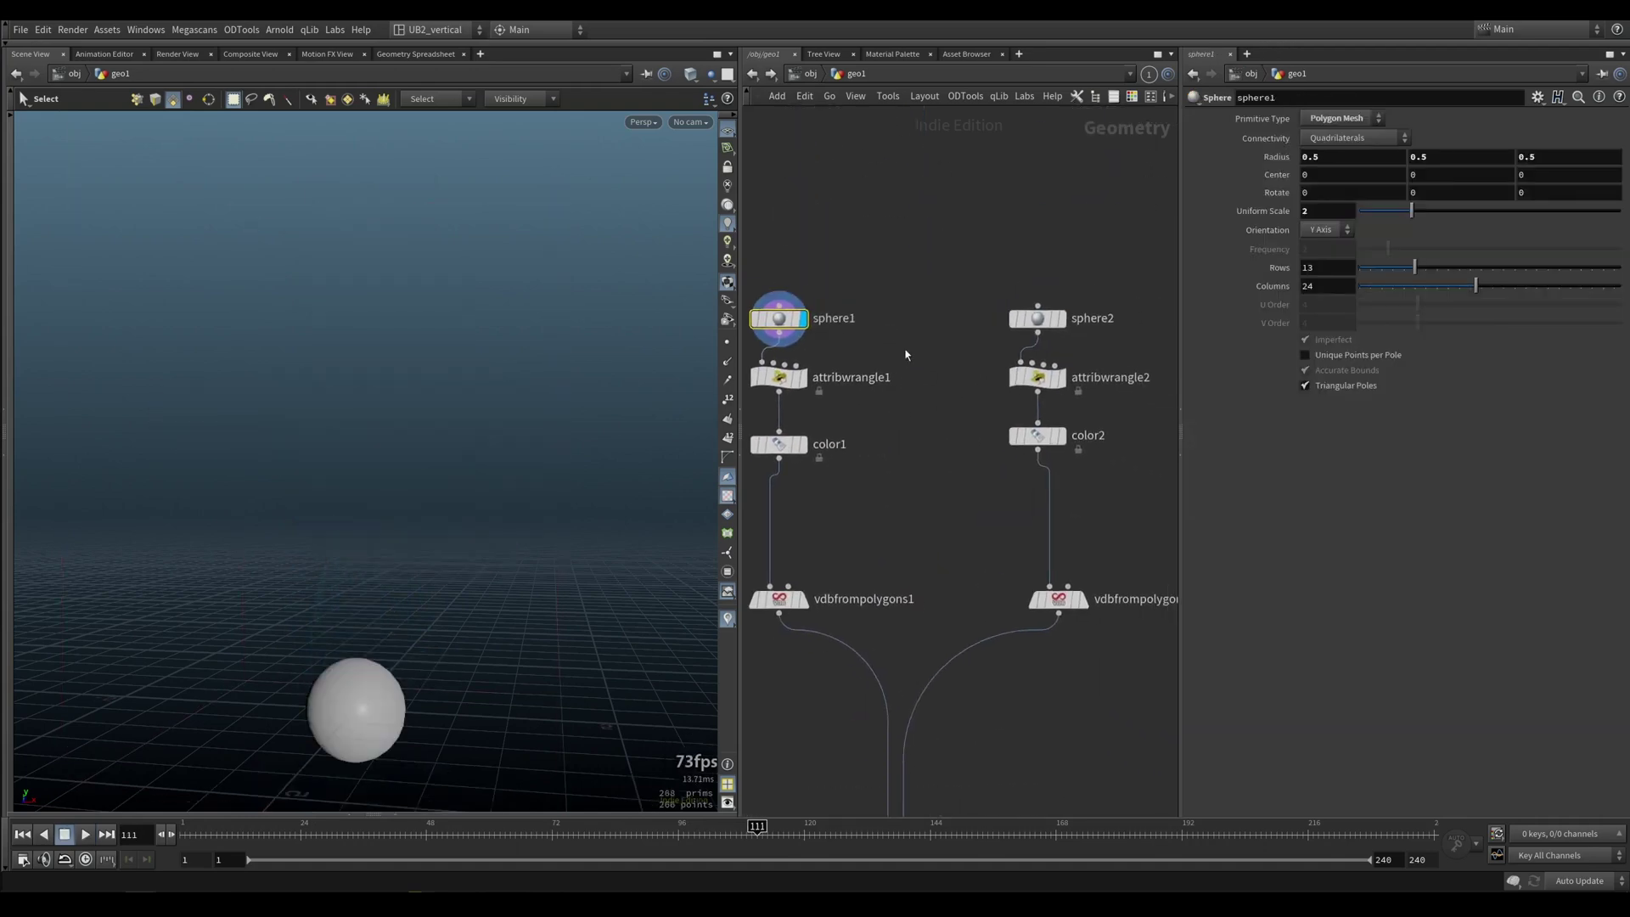
{"action": "left_click_drag", "start_coordinate": [950, 312], "coordinate": [1061, 350]}
{"action": "middle_click_drag", "start_coordinate": [909, 376], "coordinate": [965, 376]}
Display attribwrangle1 and attribwrangle2 in turn and examine the velocity expression in each
{"action": "left_click_drag", "start_coordinate": [938, 354], "coordinate": [870, 392]}
{"action": "left_click", "coordinate": [845, 381]}
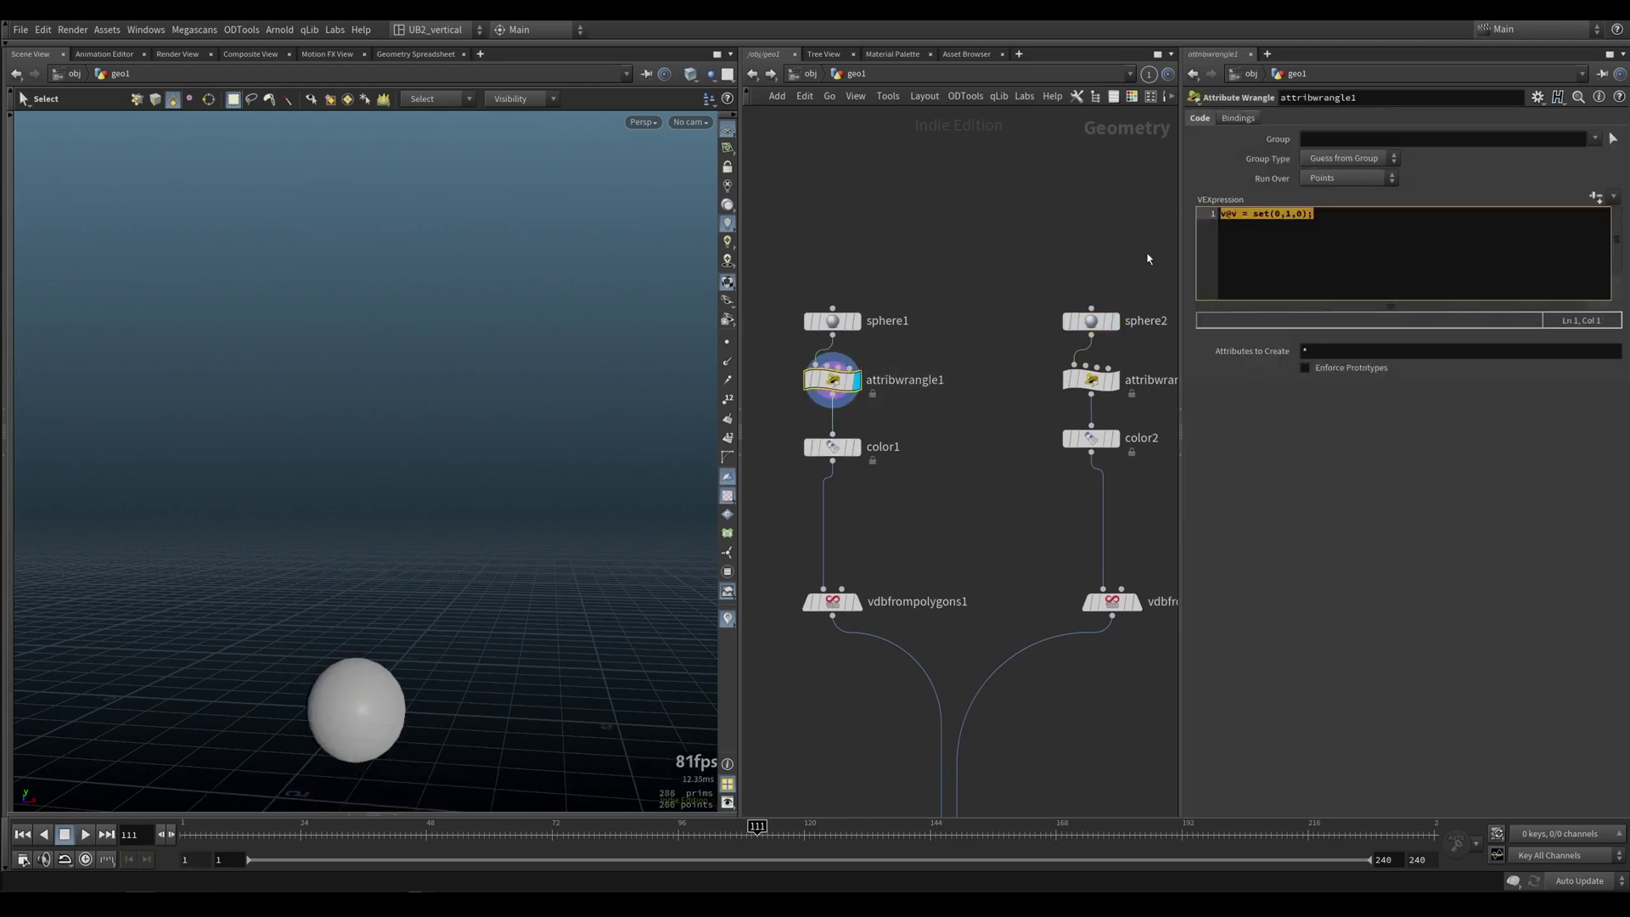
{"action": "double_click", "coordinate": [931, 380]}
{"action": "left_click", "coordinate": [1081, 380]}
{"action": "key", "text": "r"}
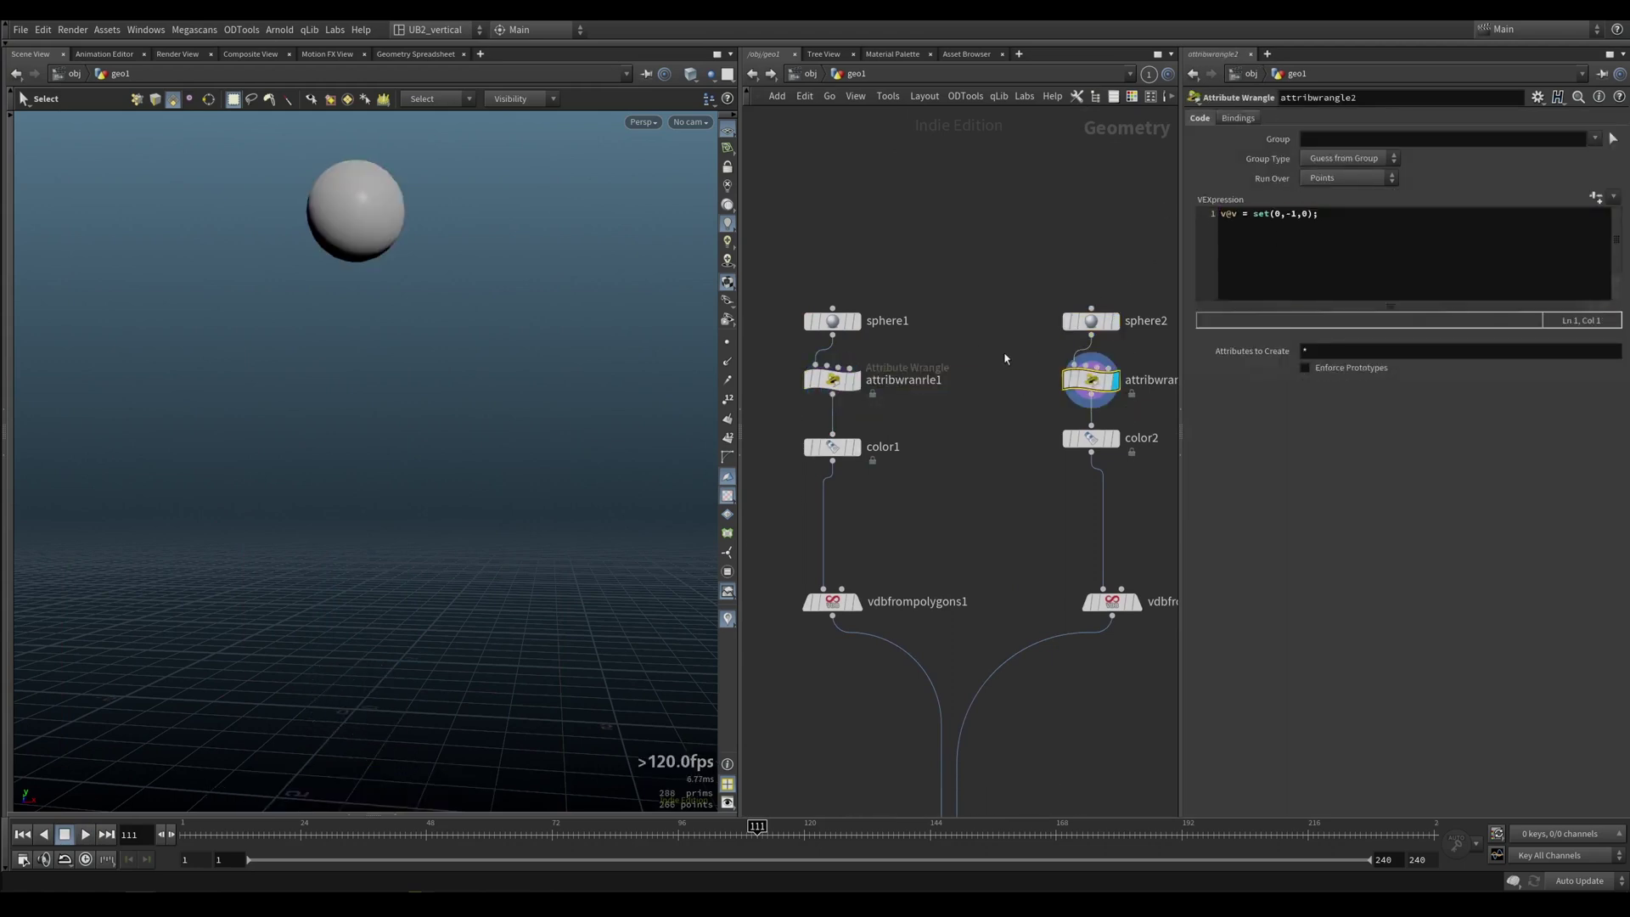
{"action": "left_click", "coordinate": [1015, 369]}
{"action": "middle_click_drag", "start_coordinate": [967, 450], "coordinate": [982, 402]}
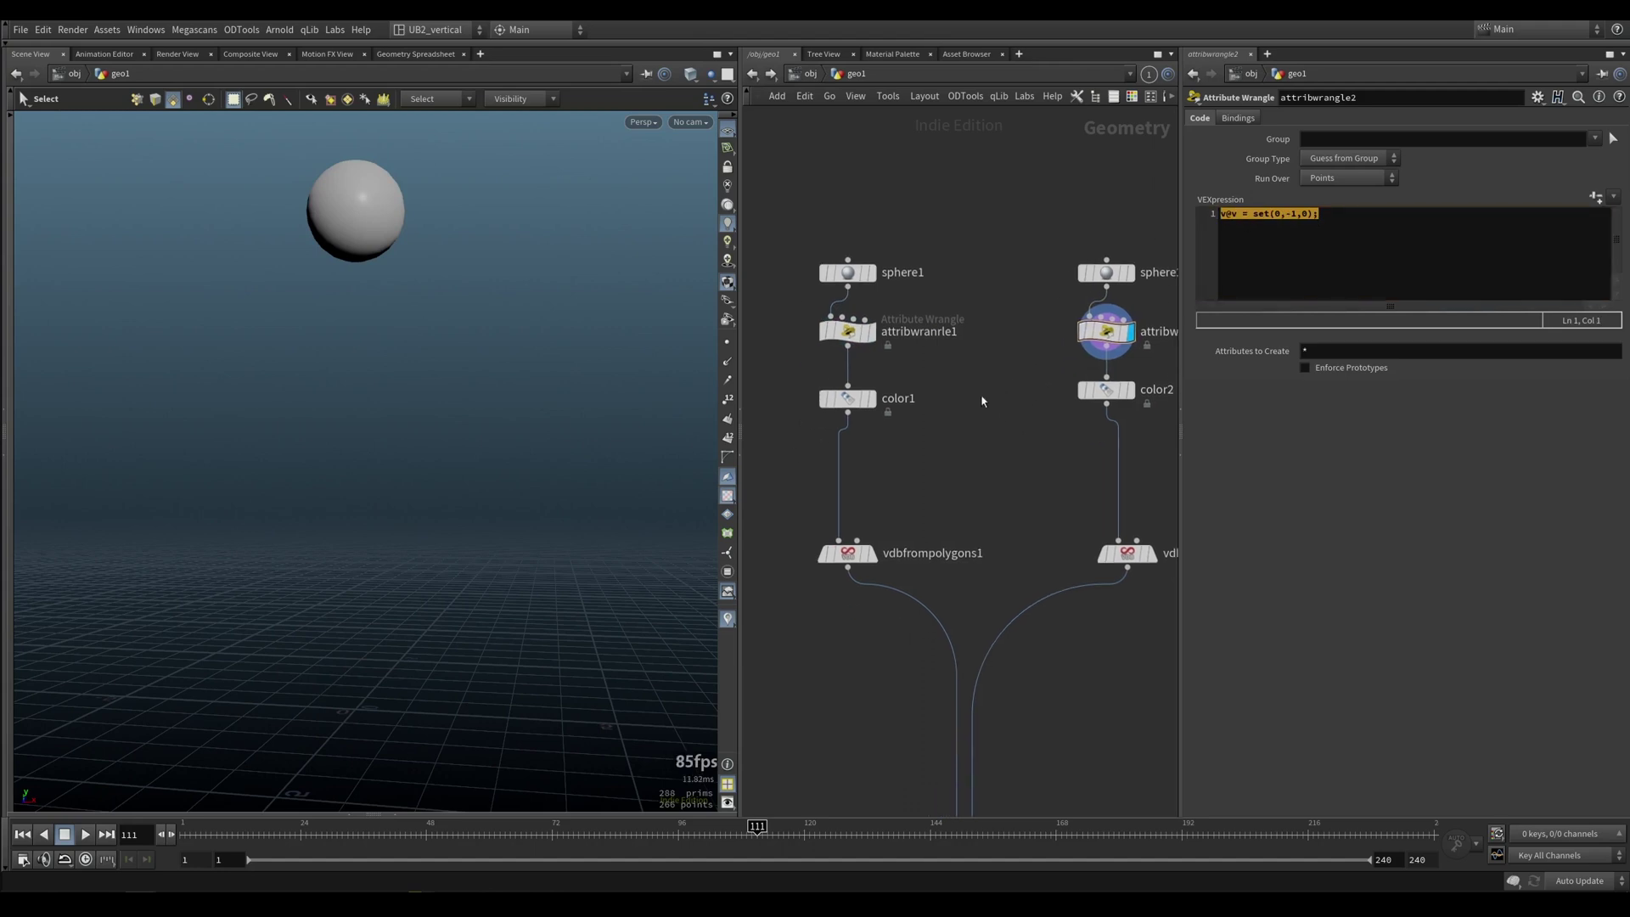
Display color1, check its attributes in the node info, and display color2 for comparison
{"action": "left_click", "coordinate": [870, 398]}
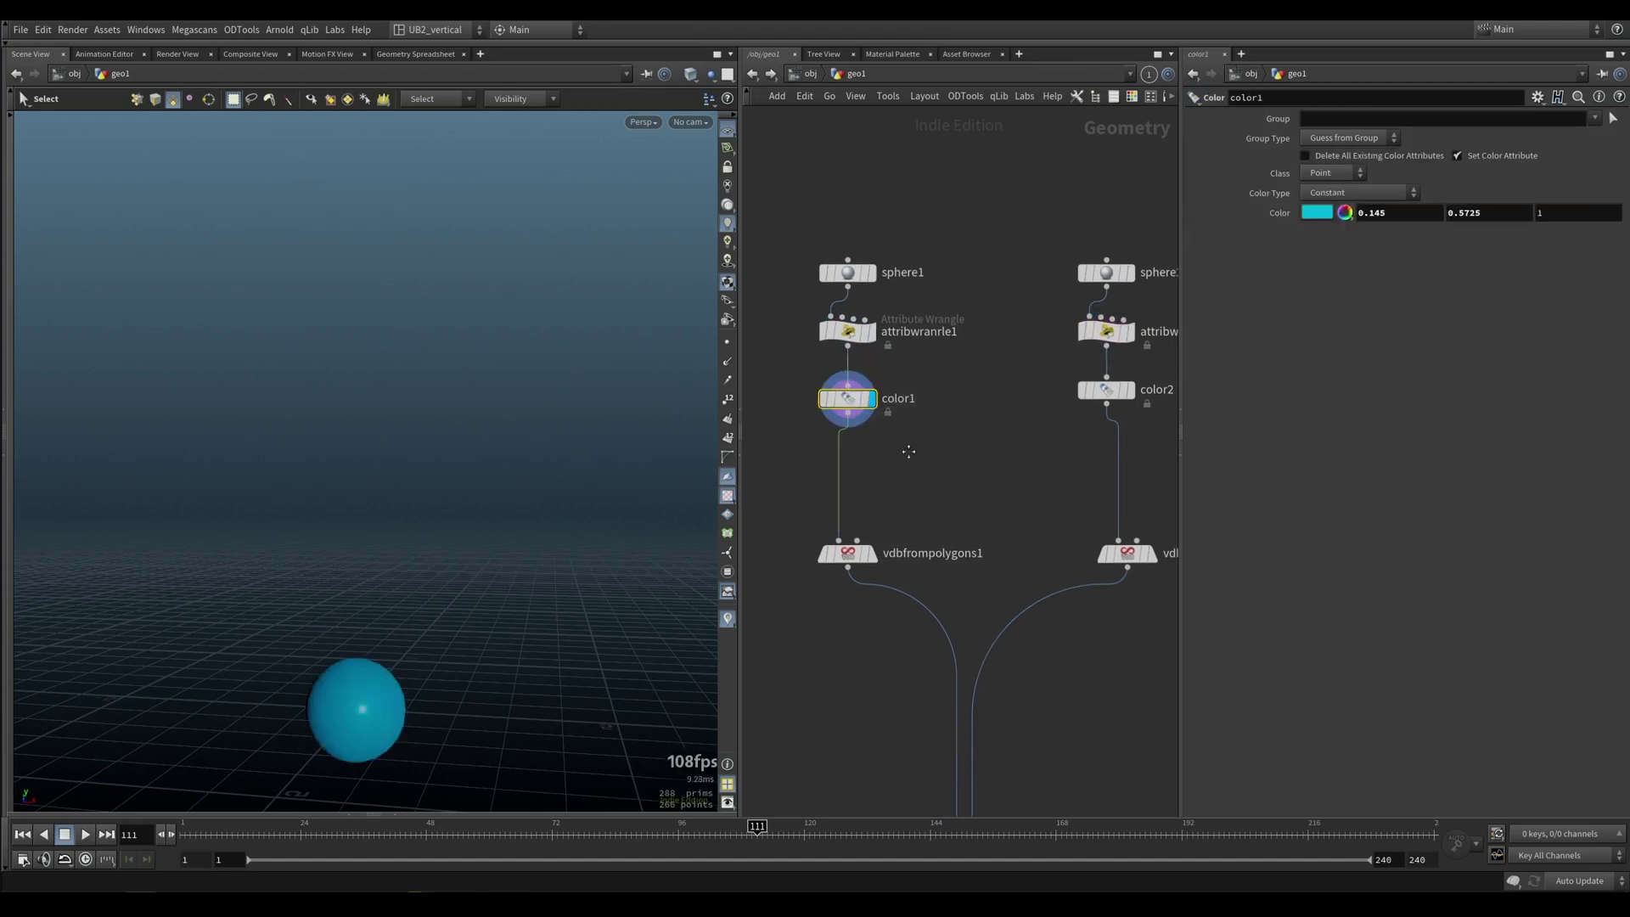
{"action": "middle_click_drag", "start_coordinate": [908, 451], "coordinate": [901, 418]}
{"action": "middle_click", "coordinate": [859, 413]}
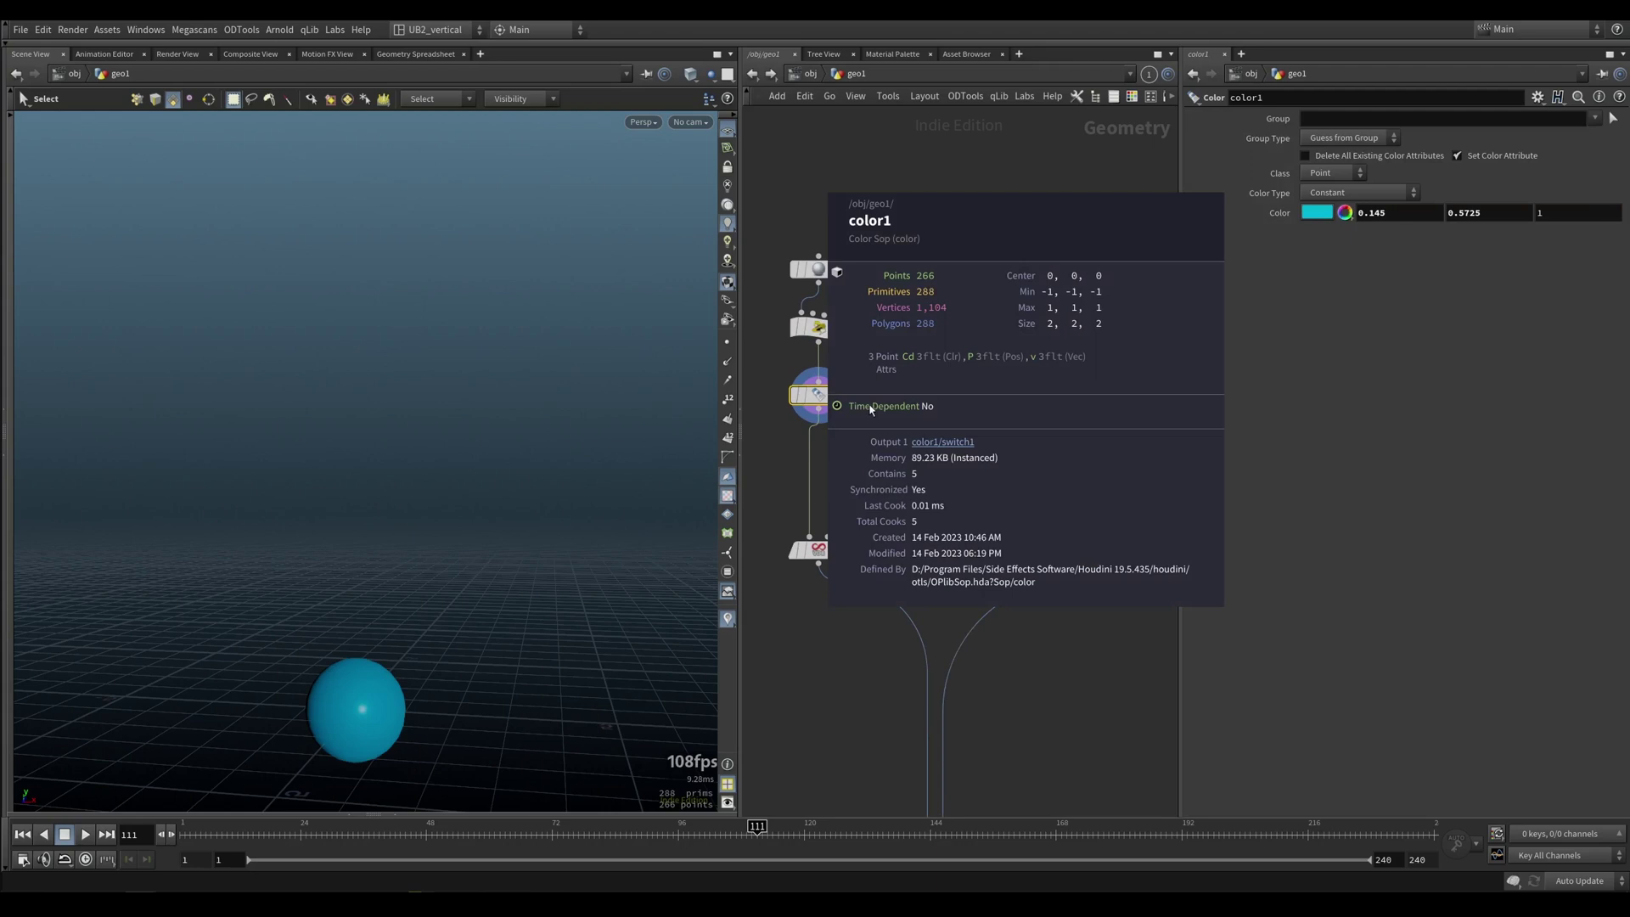
{"action": "left_click", "coordinate": [1101, 386]}
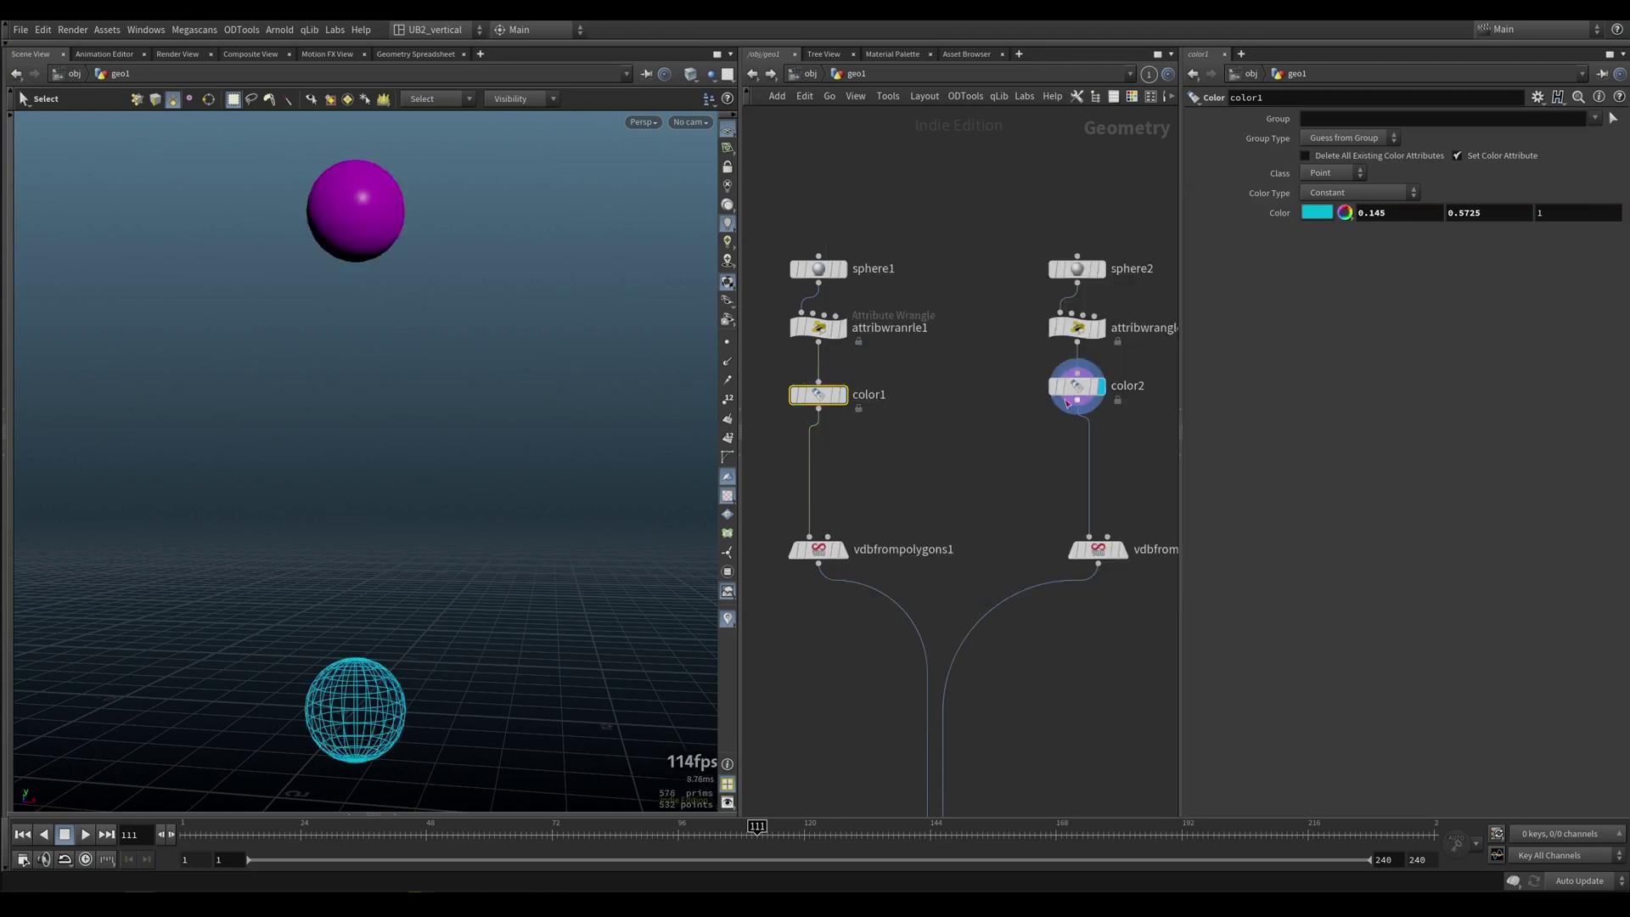
Display vdbfrompolygons1 and examine its voxel size, fog density and surface attribute settings
{"action": "middle_click_drag", "start_coordinate": [997, 501], "coordinate": [1009, 396]}
{"action": "left_click_drag", "start_coordinate": [912, 410], "coordinate": [833, 483]}
{"action": "left_click", "coordinate": [855, 442]}
{"action": "left_click", "coordinate": [832, 442]}
{"action": "scroll", "coordinate": [849, 509], "scroll_direction": "up", "scroll_amount": 2}
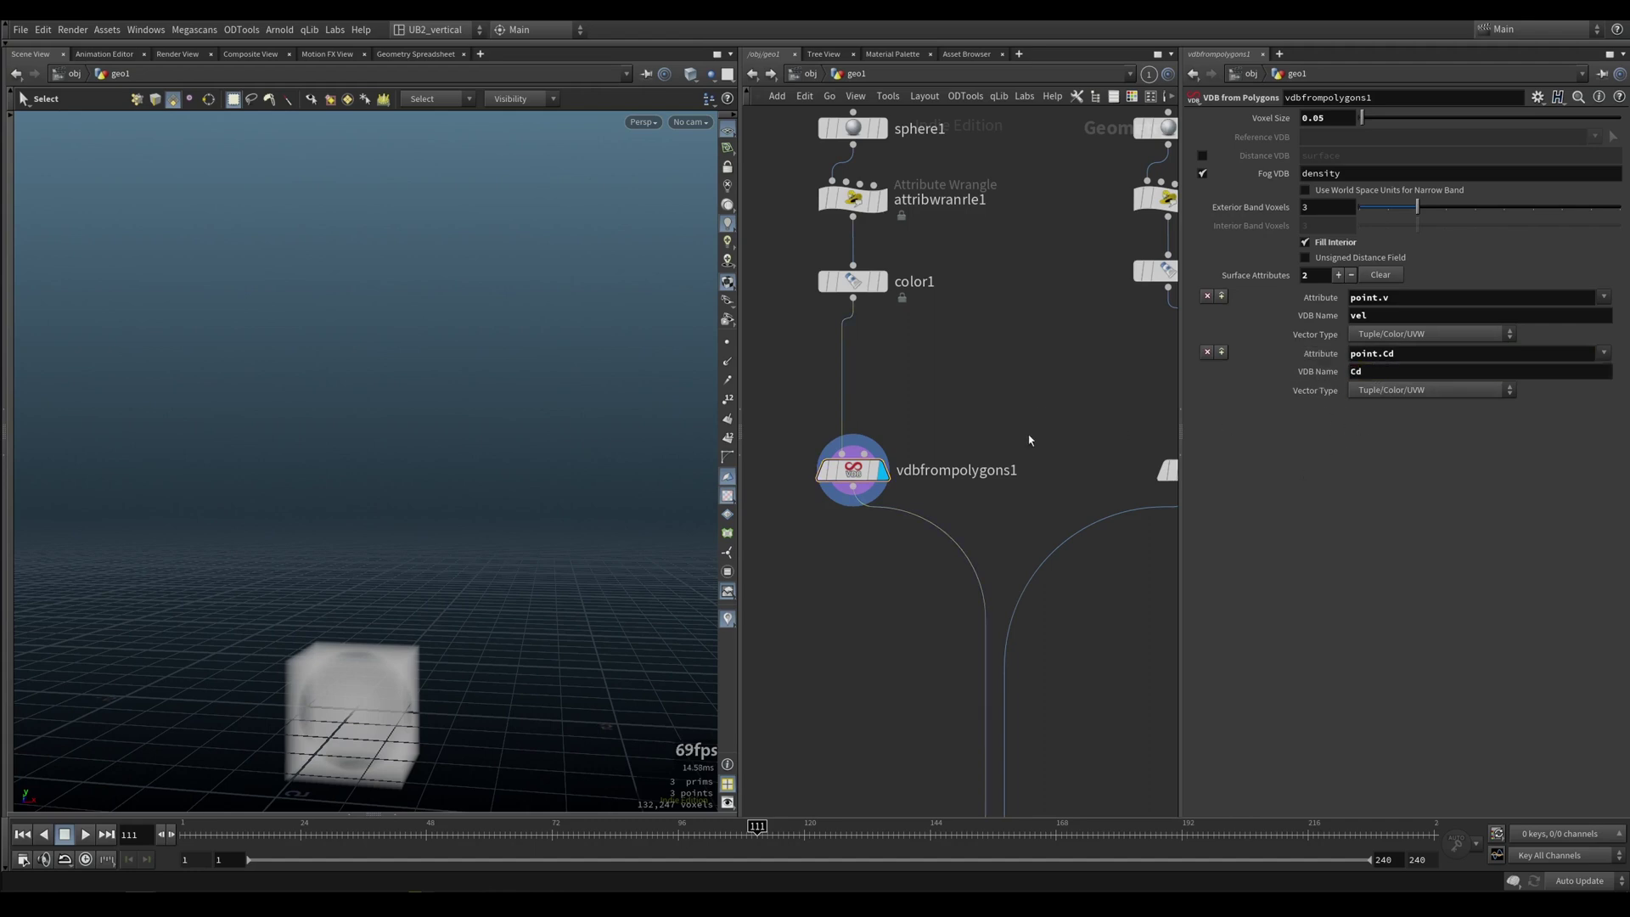
Display merge3 and switchif2, and check the switch's frame expression by scrubbing back to frame 2
{"action": "scroll", "coordinate": [1061, 397], "scroll_direction": "down", "scroll_amount": 5}
{"action": "left_click_drag", "start_coordinate": [1053, 490], "coordinate": [923, 564]}
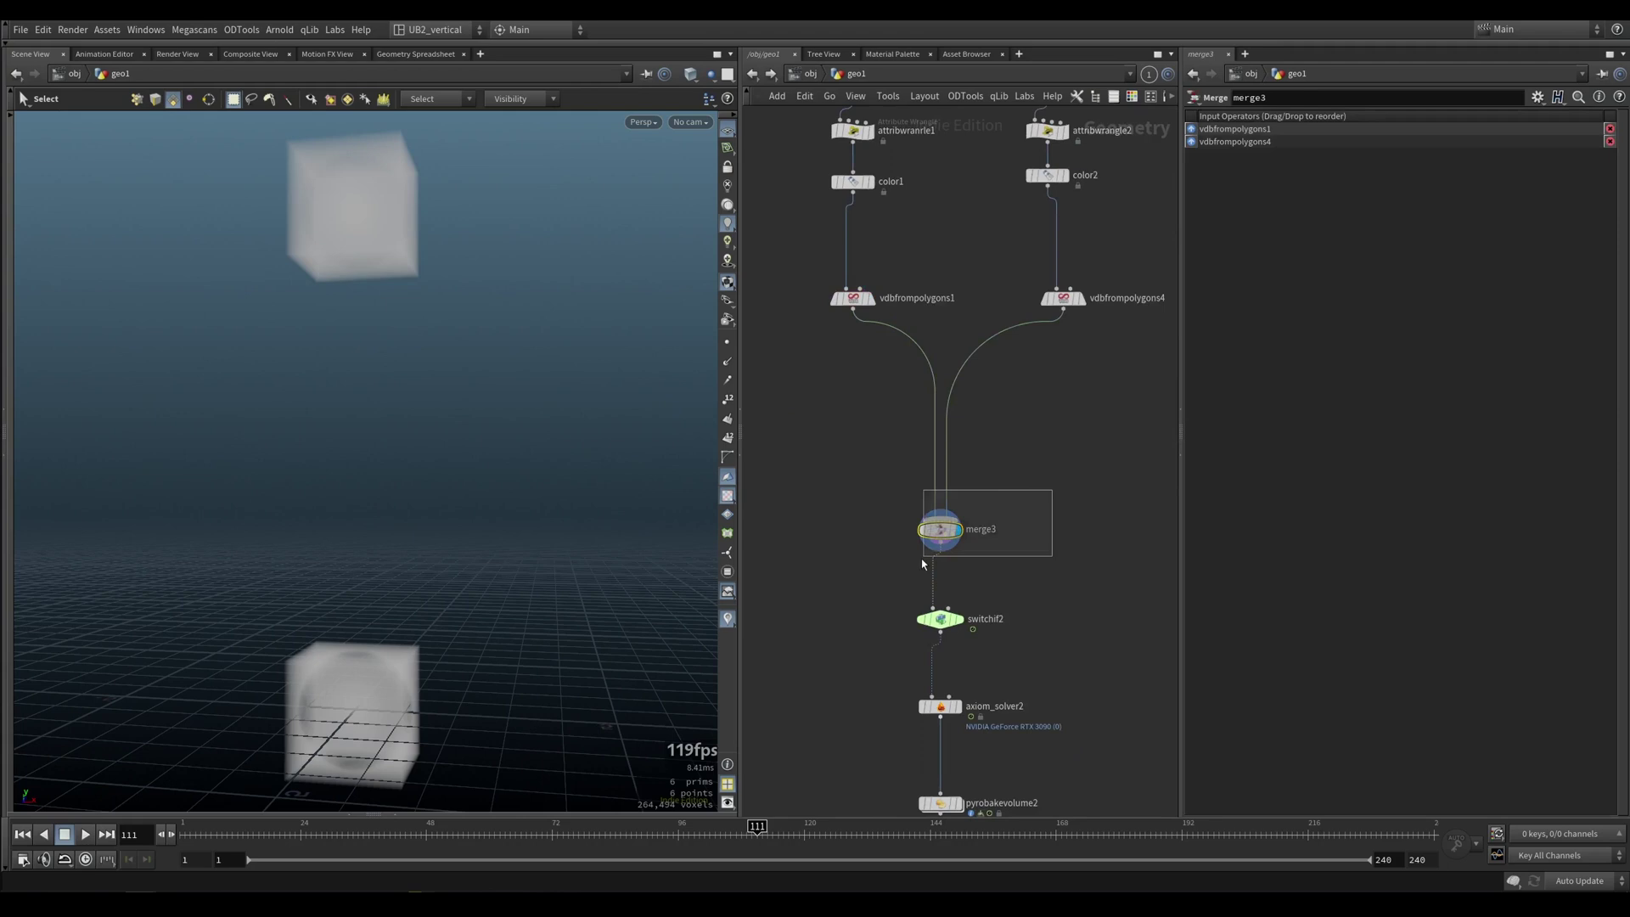
{"action": "middle_click_drag", "start_coordinate": [895, 571], "coordinate": [865, 497]}
{"action": "left_click_drag", "start_coordinate": [948, 516], "coordinate": [863, 539]}
{"action": "key", "text": "r"}
{"action": "scroll", "coordinate": [866, 546], "scroll_direction": "up", "scroll_amount": 2}
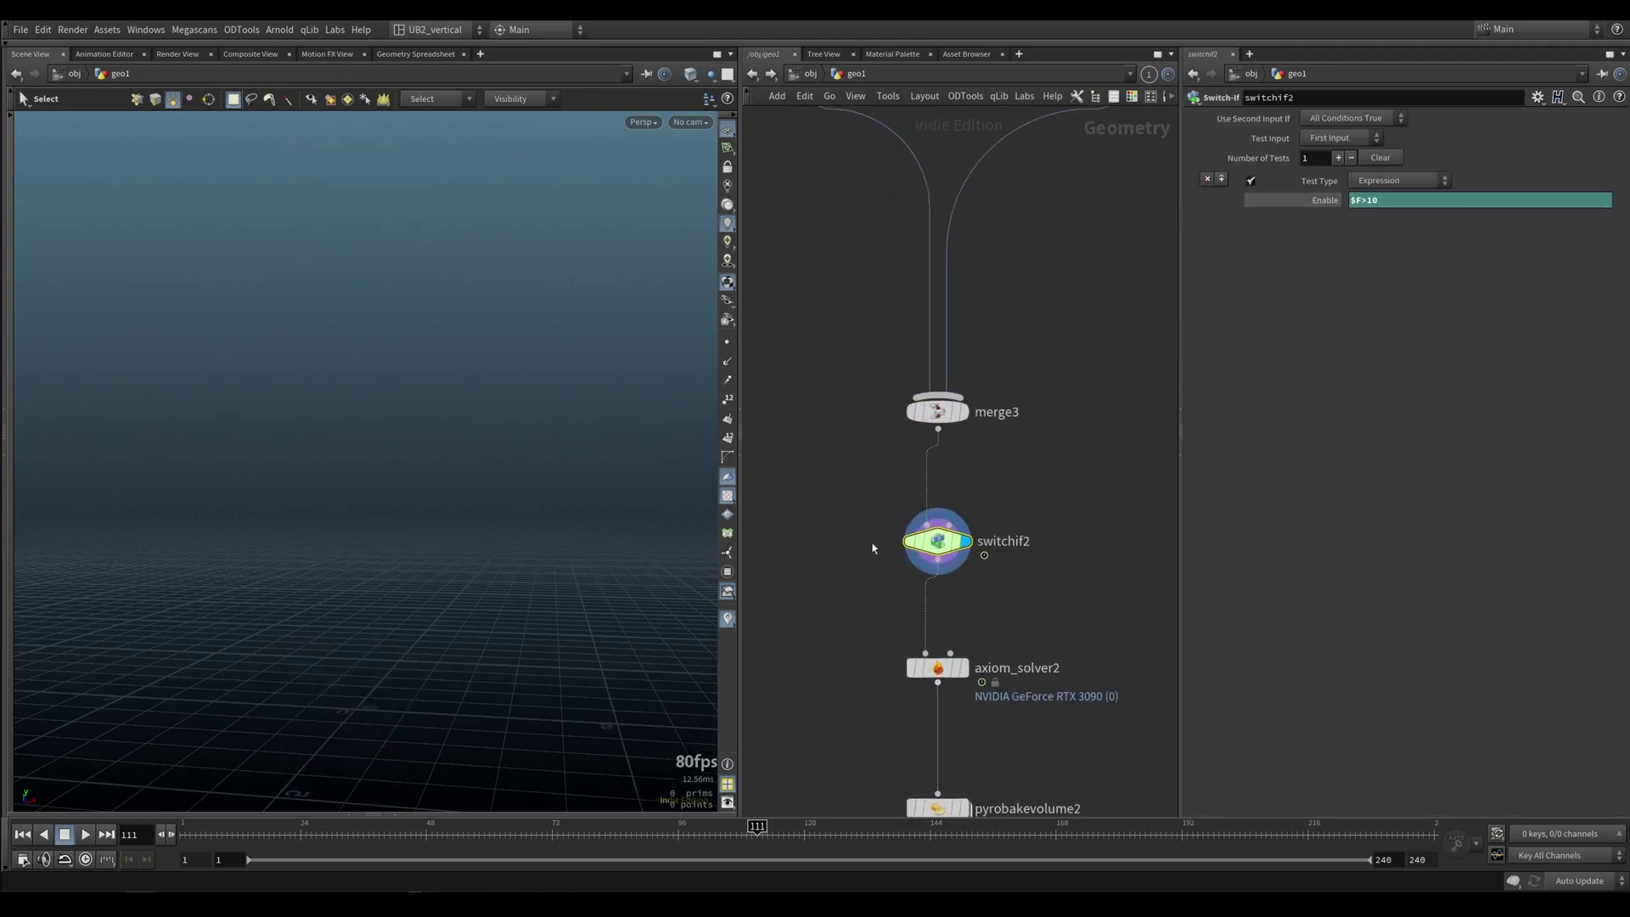
{"action": "mouse_move", "coordinate": [194, 831]}
{"action": "left_mouse_down"}
{"action": "mouse_move", "coordinate": [258, 833]}
{"action": "mouse_move", "coordinate": [188, 831]}
{"action": "left_mouse_up"}
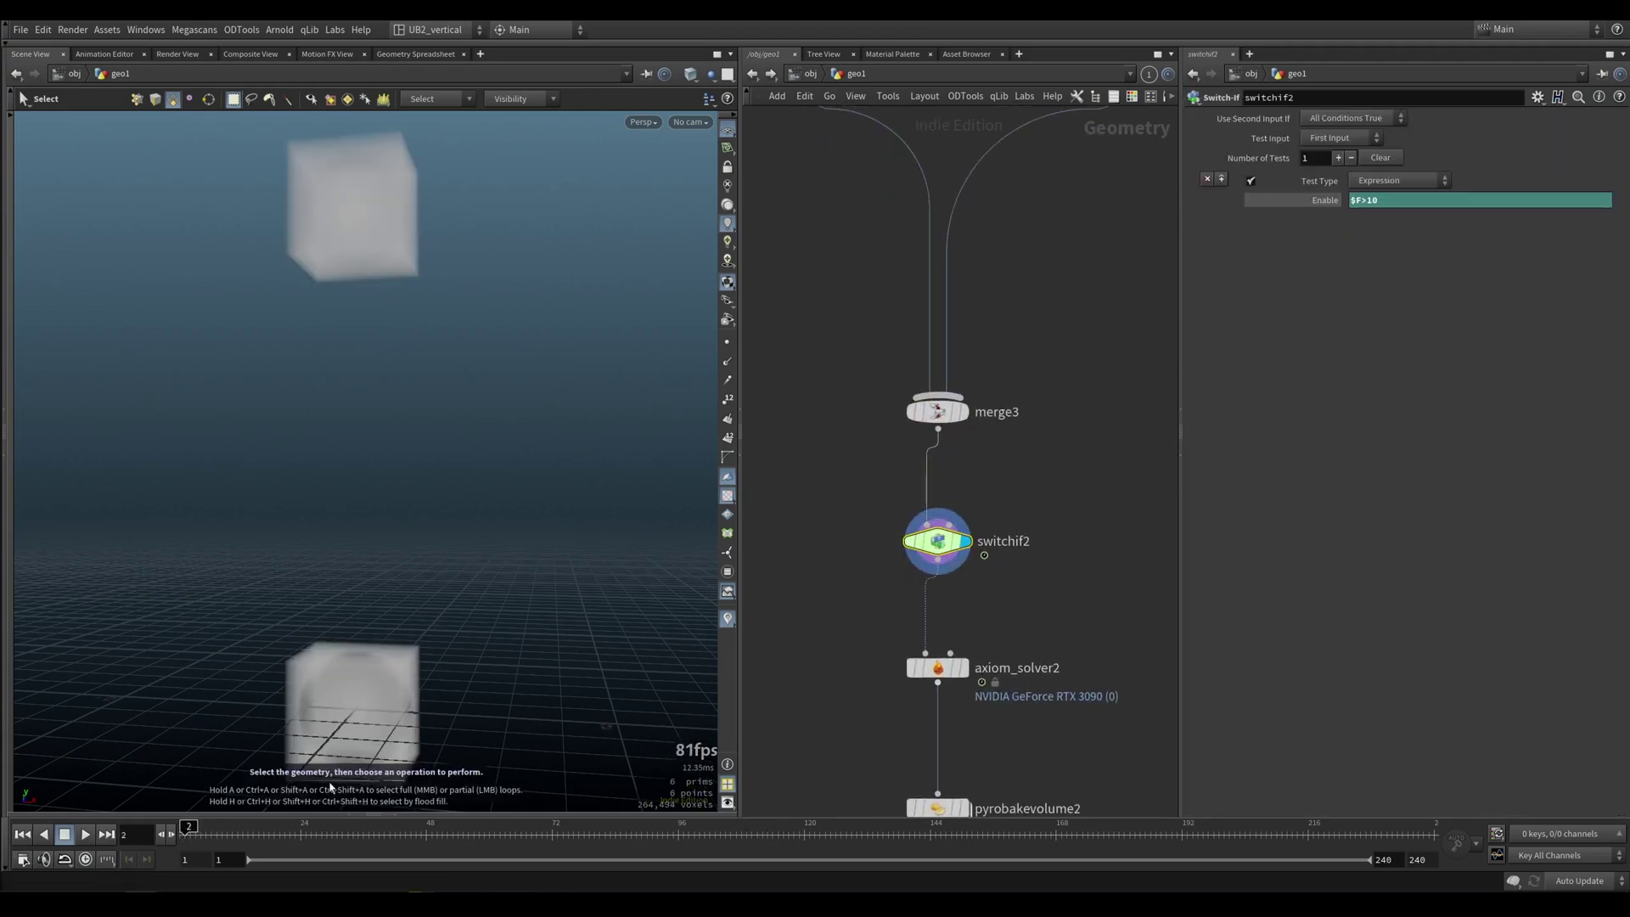
Display axiom_solver2 and play the simulation up to frame 85
{"action": "middle_click_drag", "start_coordinate": [843, 641], "coordinate": [811, 536]}
{"action": "left_click", "coordinate": [931, 562]}
{"action": "key", "text": "Up"}
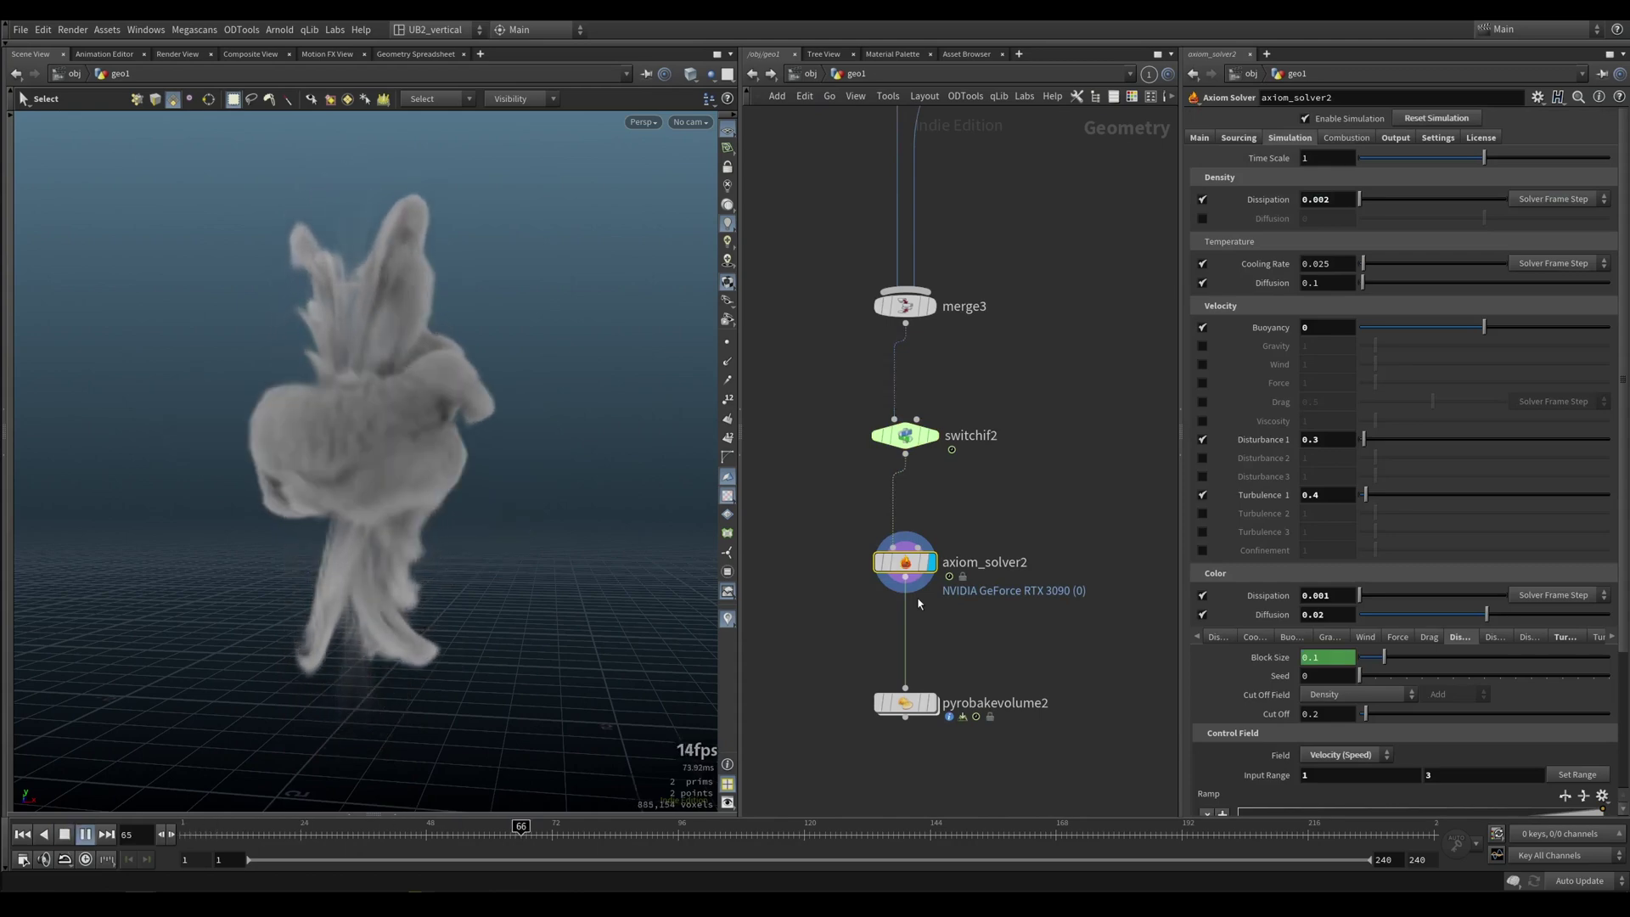
{"action": "key", "text": "Up"}
Add a displayed Pyro Bake Volume node fed by axiom_solver2 and check its smoke and diffuse volume bindings
{"action": "key", "text": "Tab"}
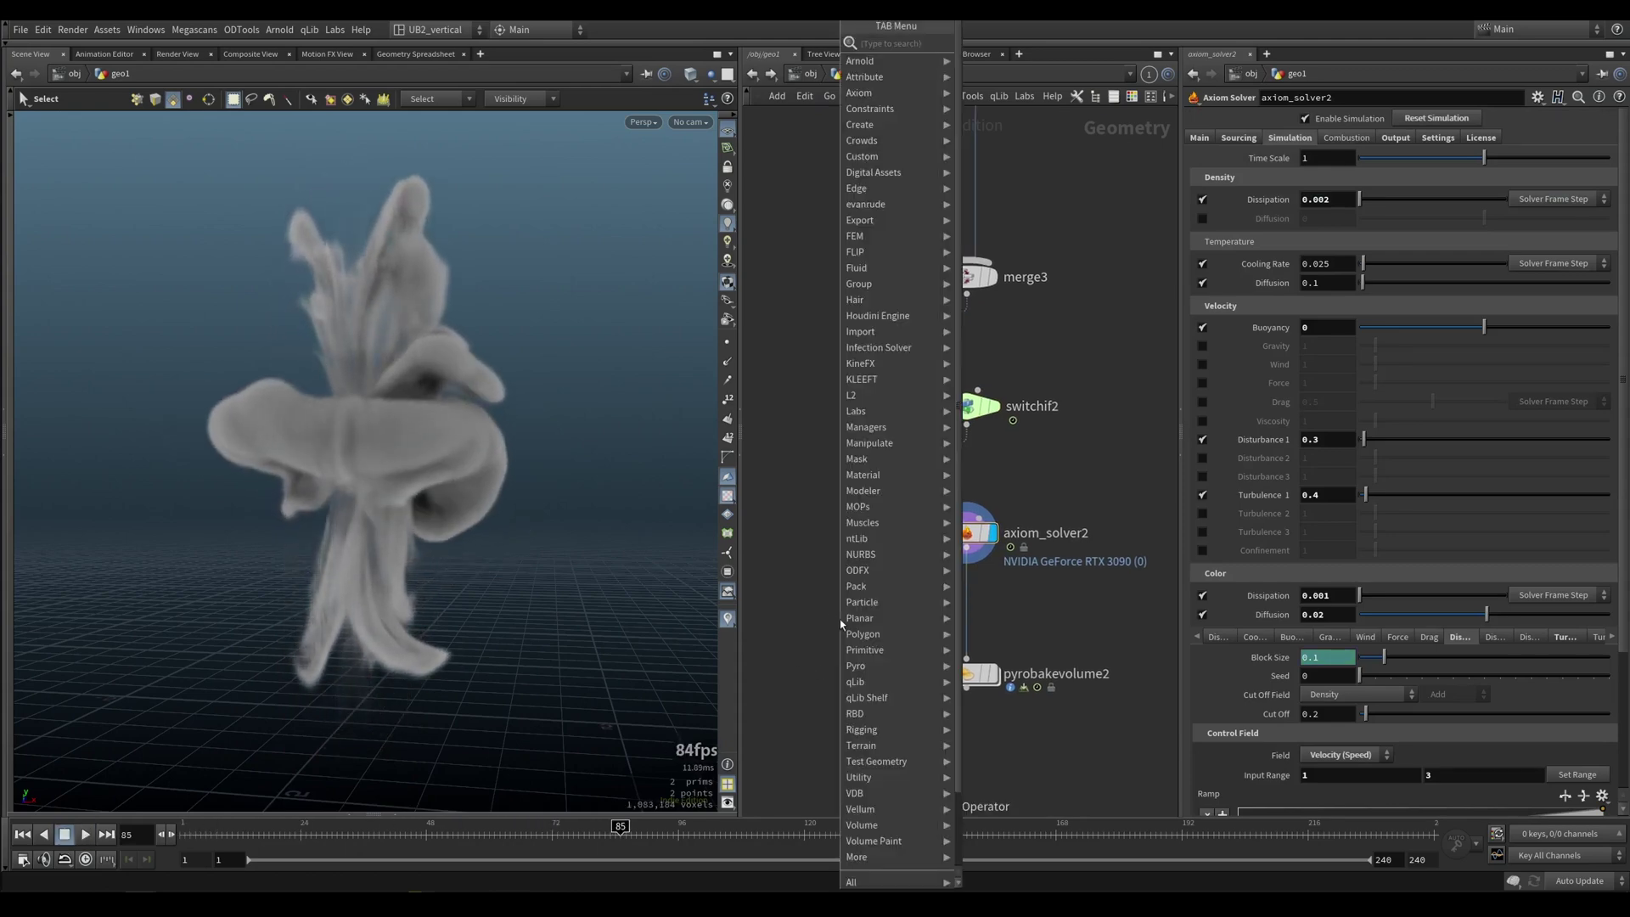
{"action": "type", "text": "pyro"}
{"action": "type", "text": "po"}
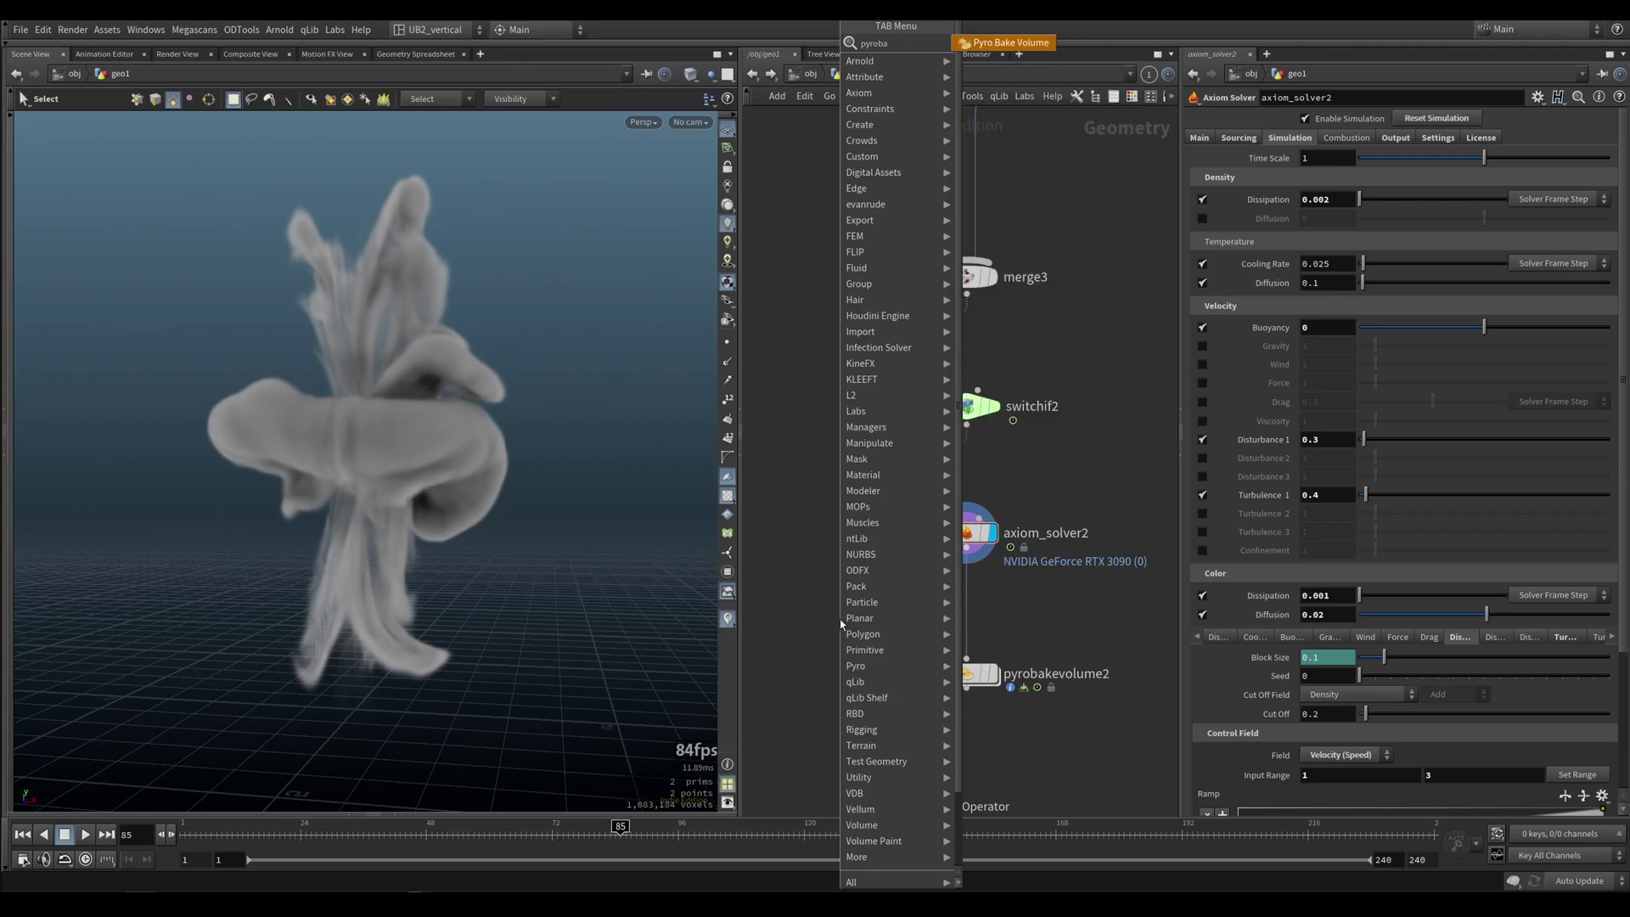
{"action": "key", "text": "Return"}
{"action": "left_click", "coordinate": [839, 656]}
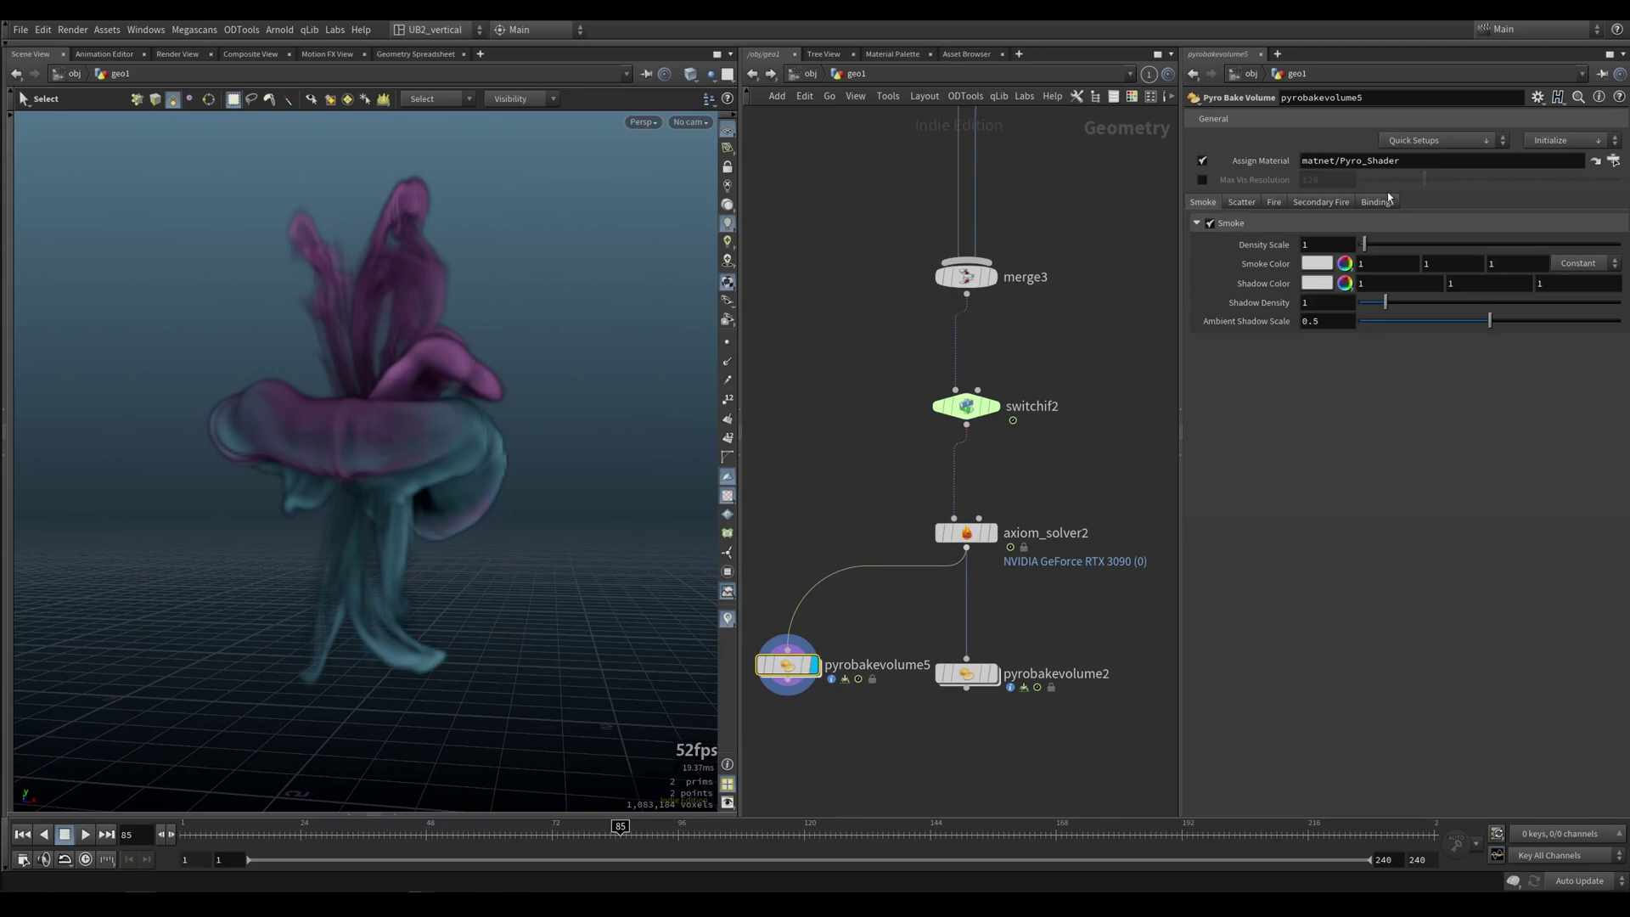
{"action": "left_click", "coordinate": [1379, 202]}
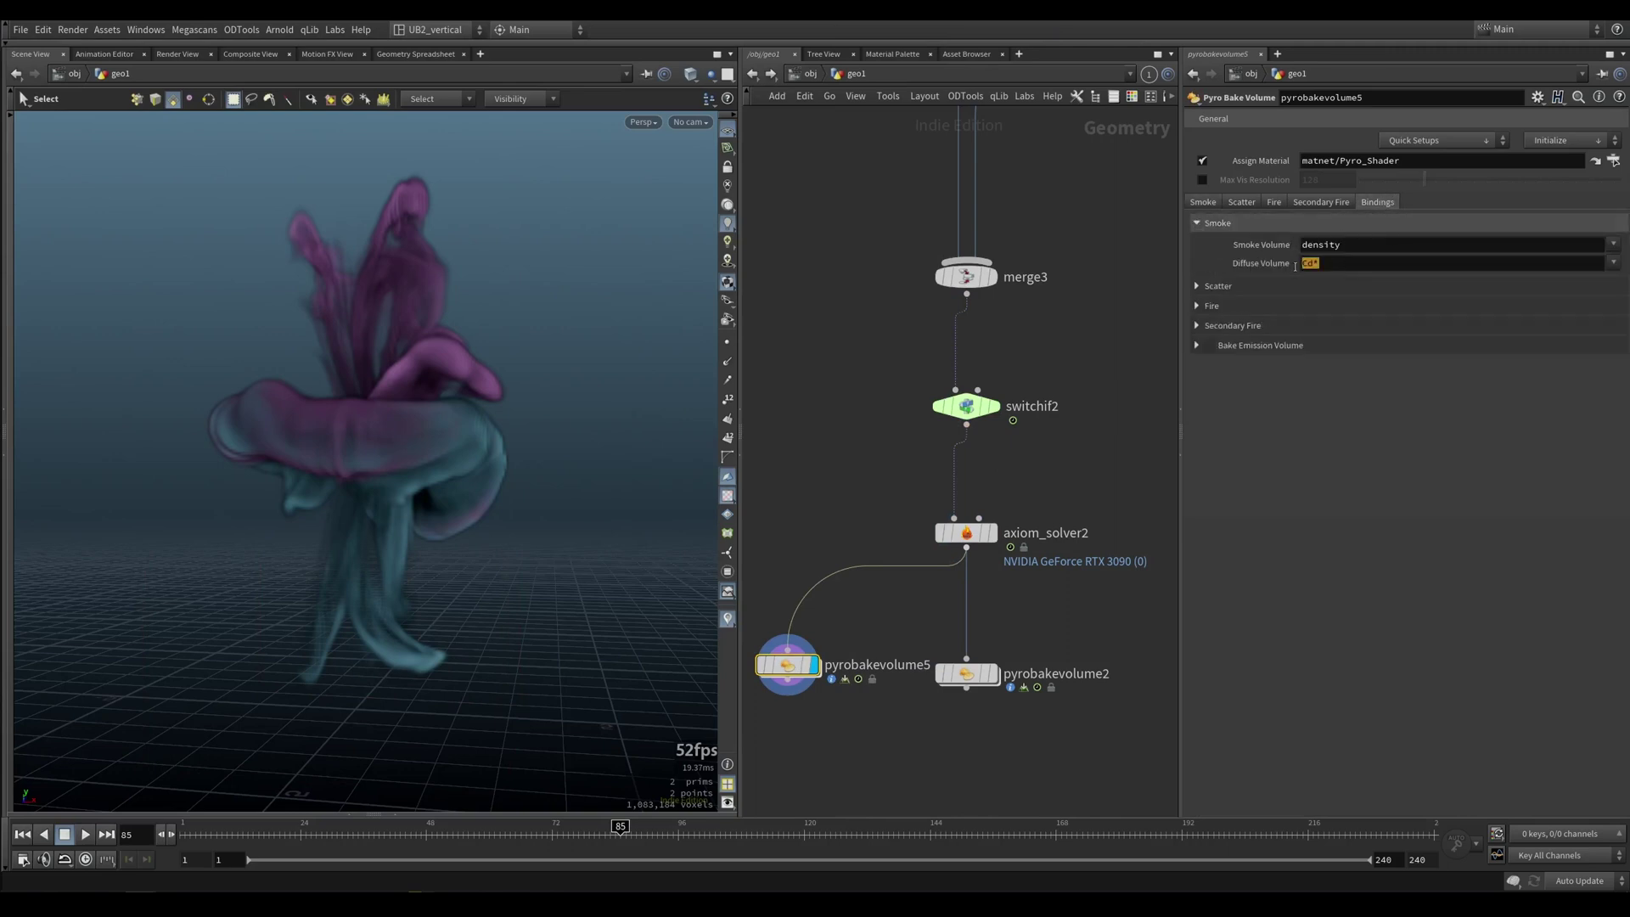
{"action": "left_click", "coordinate": [1335, 382]}
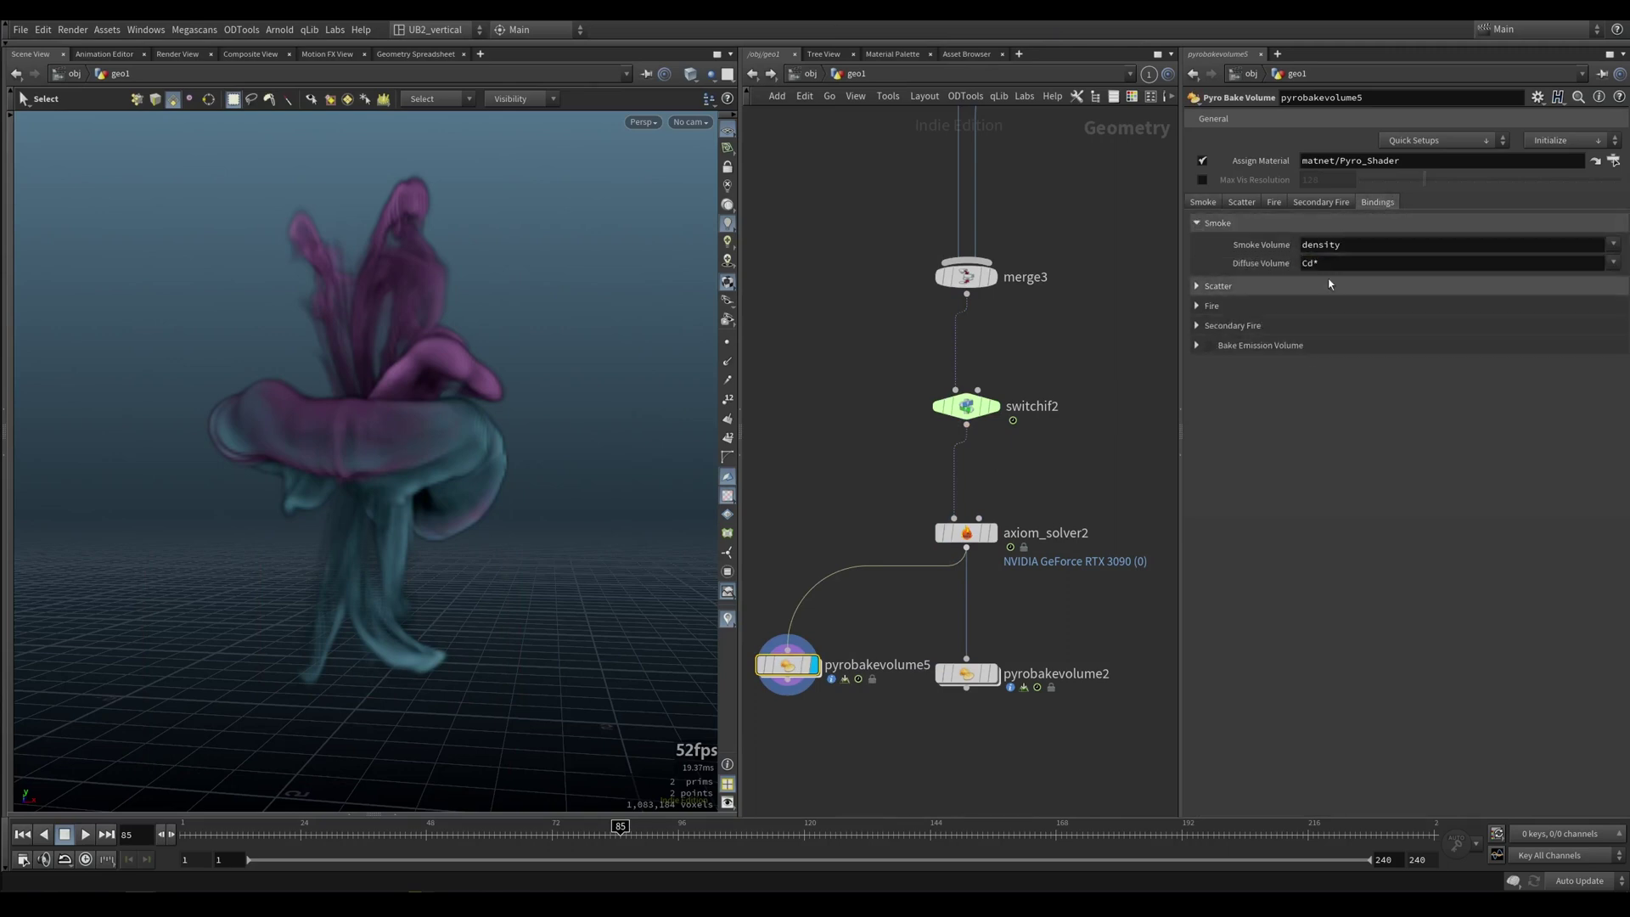
Set the new bake node's smoke density scale to 0.1 and its smoke color to 2, 2, 2
{"action": "left_click", "coordinate": [1204, 203]}
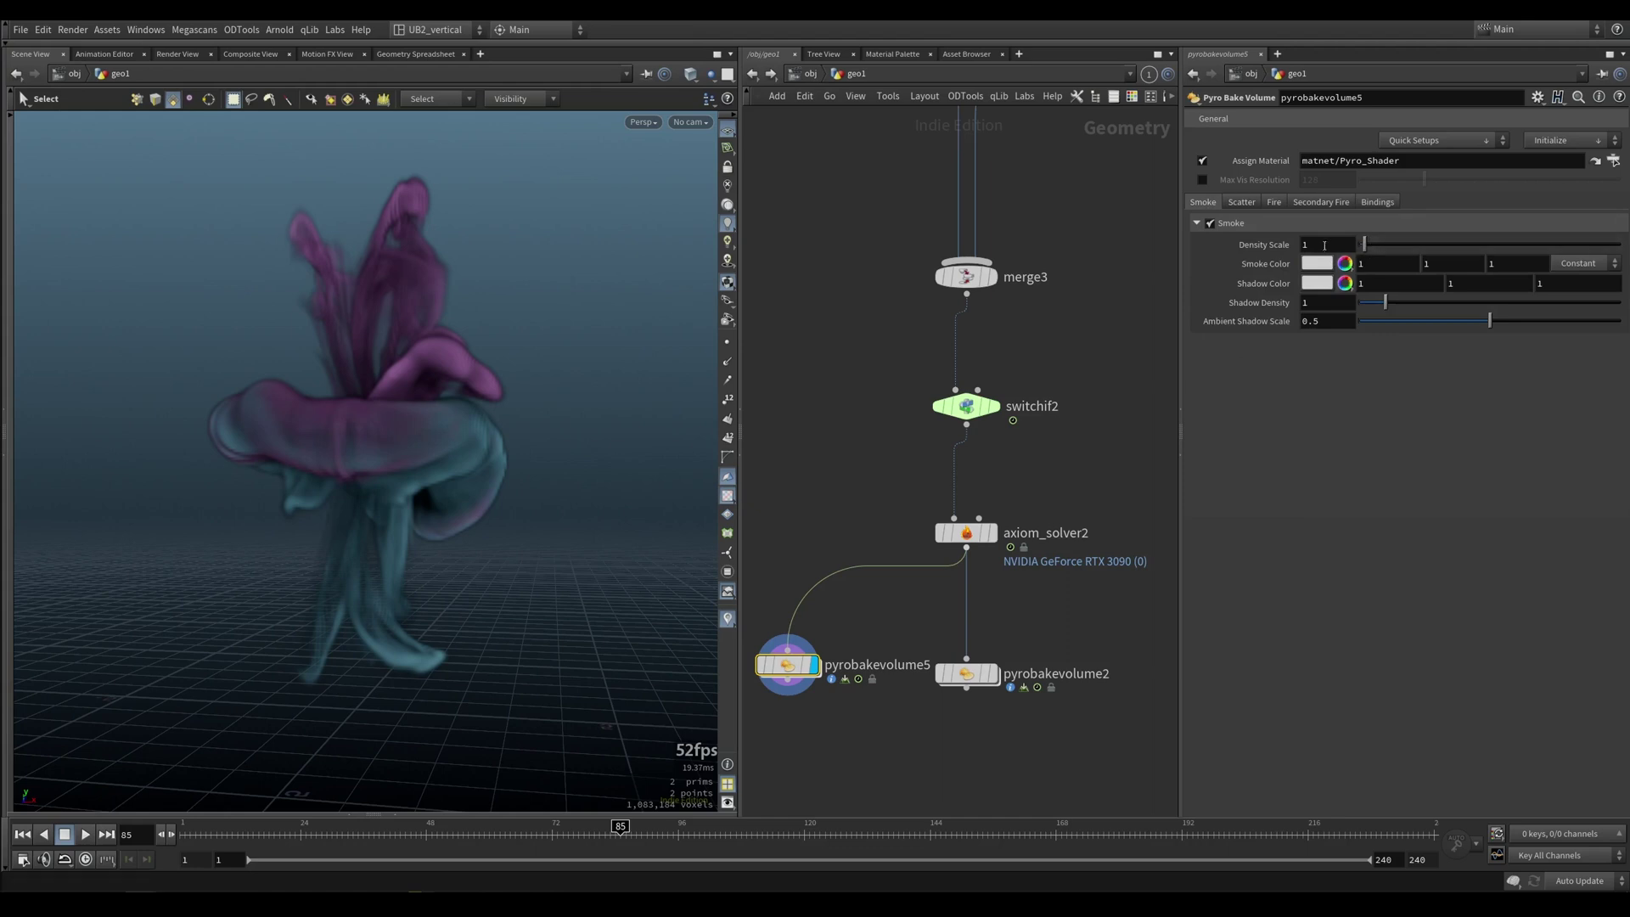
{"action": "type", "text": "0.1"}
{"action": "key", "text": "Return"}
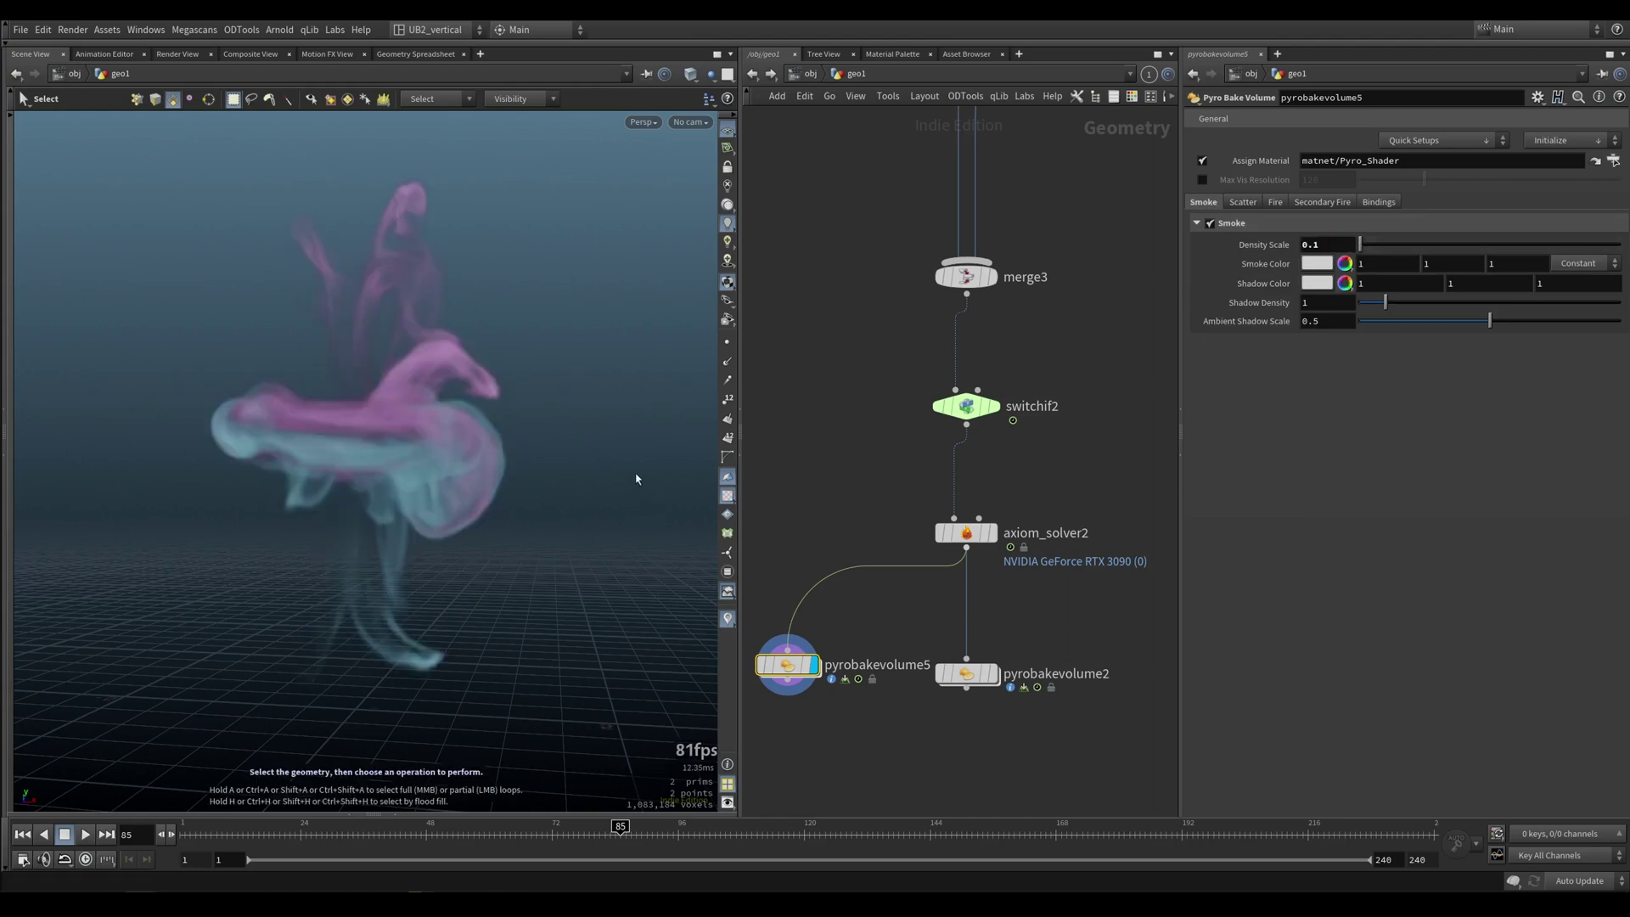
{"action": "middle_click_drag", "start_coordinate": [1249, 271], "coordinate": [1298, 263]}
Replay the simulation from the start to frame 72 to review the new bake node's smoke look
{"action": "key", "text": "ctrl+Up"}
{"action": "key", "text": "Up"}
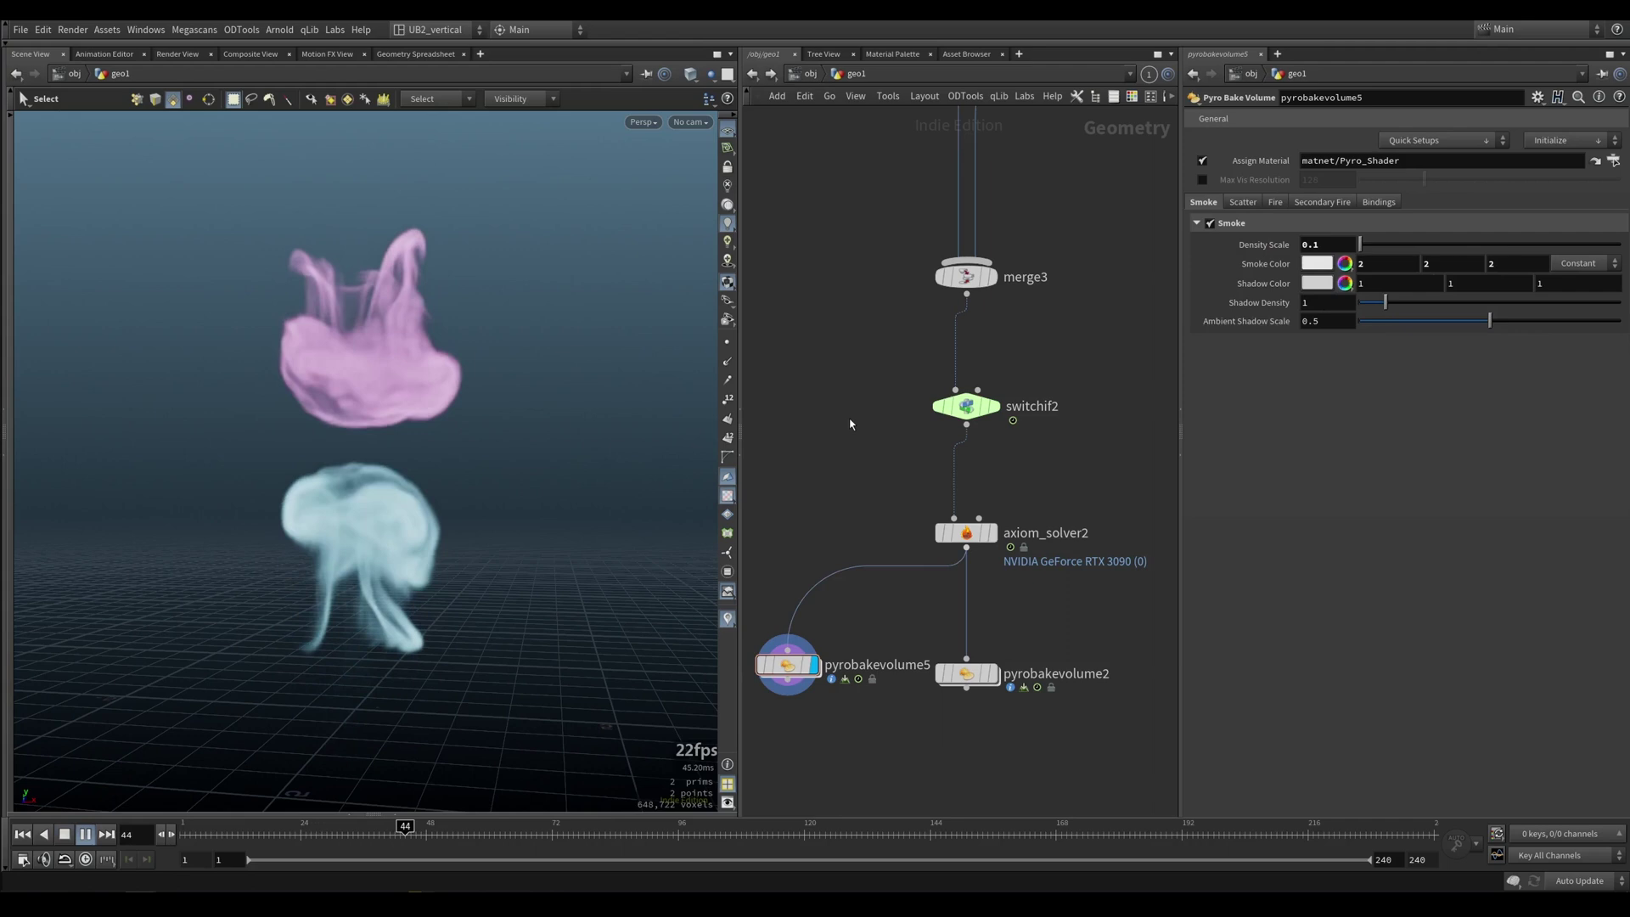
{"action": "key", "text": "Up"}
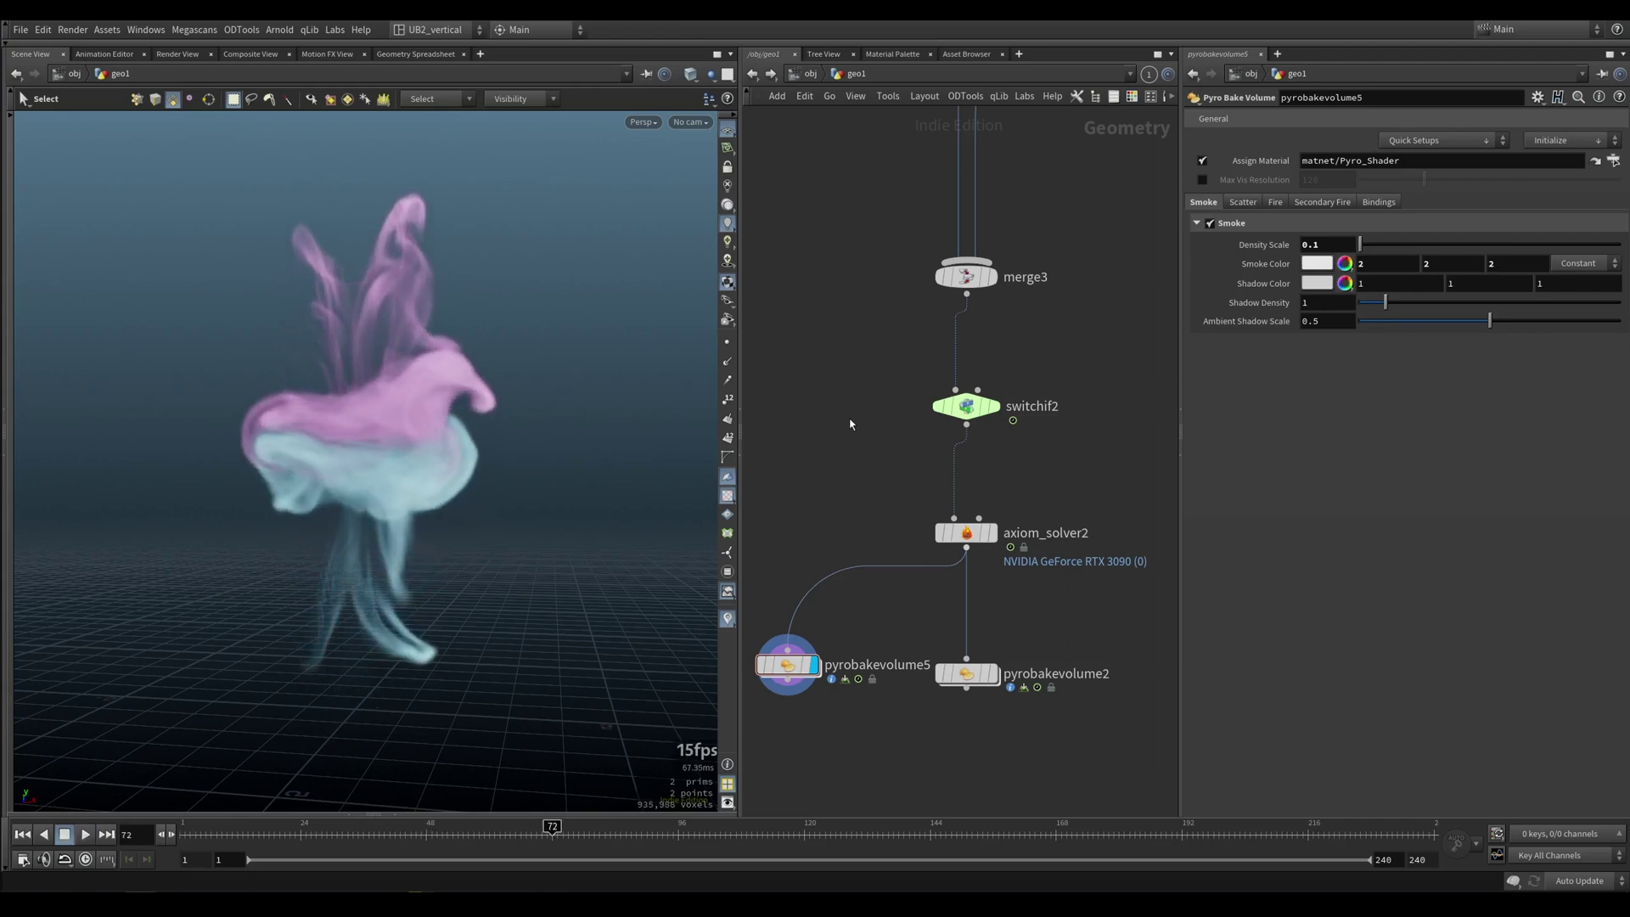
Display pyrobakevolume2, check its smoke volume binding and set its density scale to 5
{"action": "left_click", "coordinate": [989, 674]}
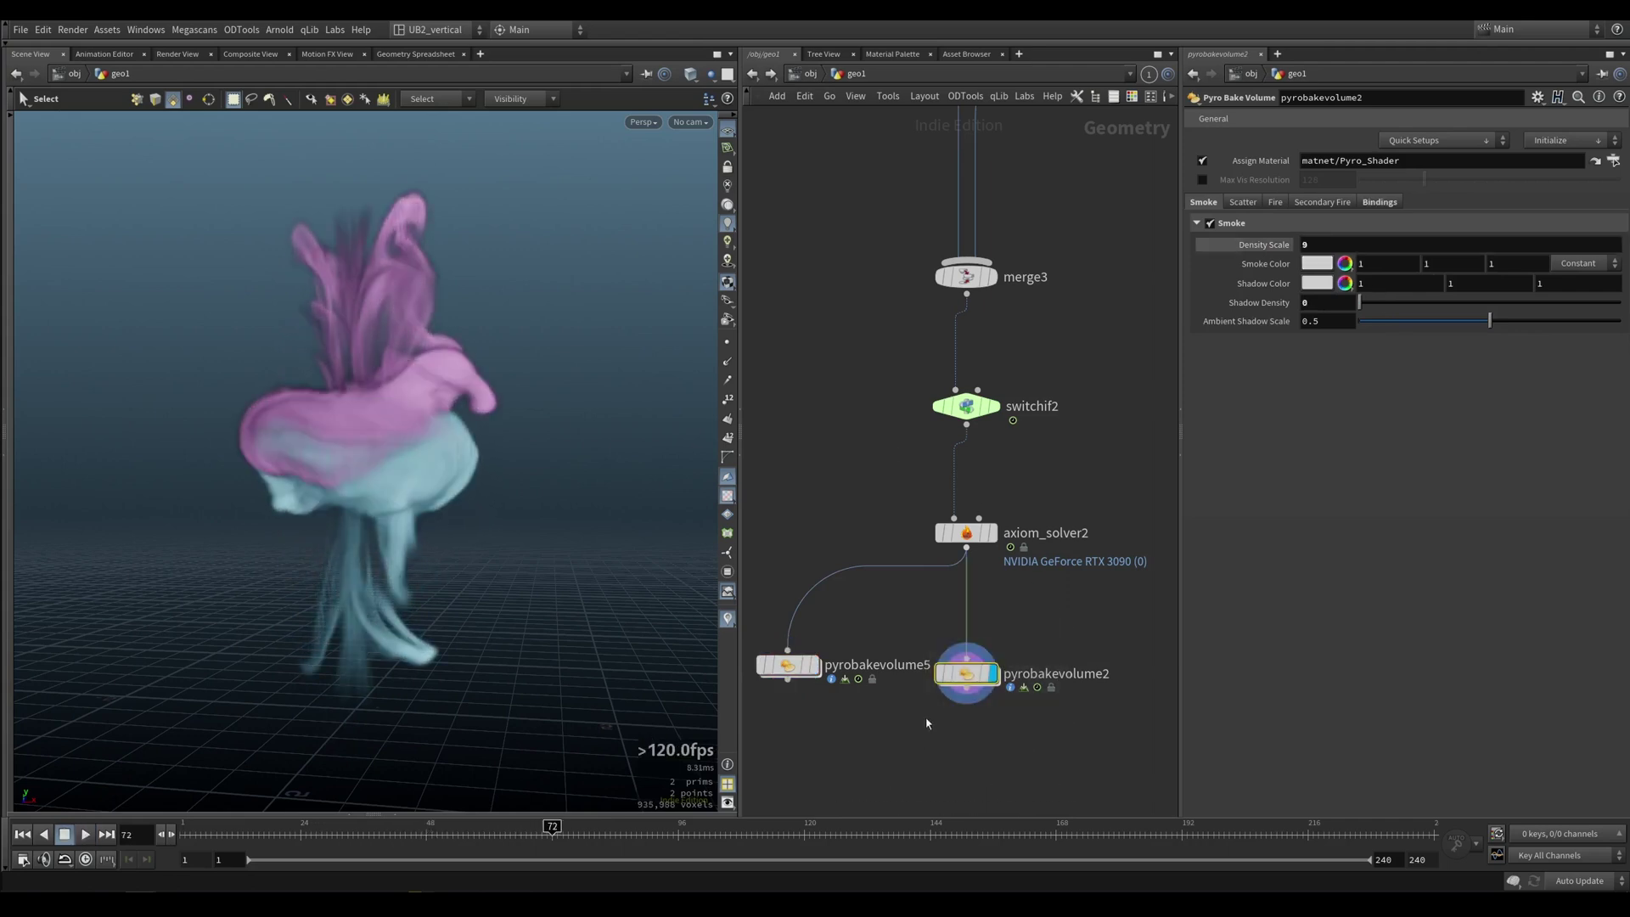
{"action": "left_click", "coordinate": [1380, 202]}
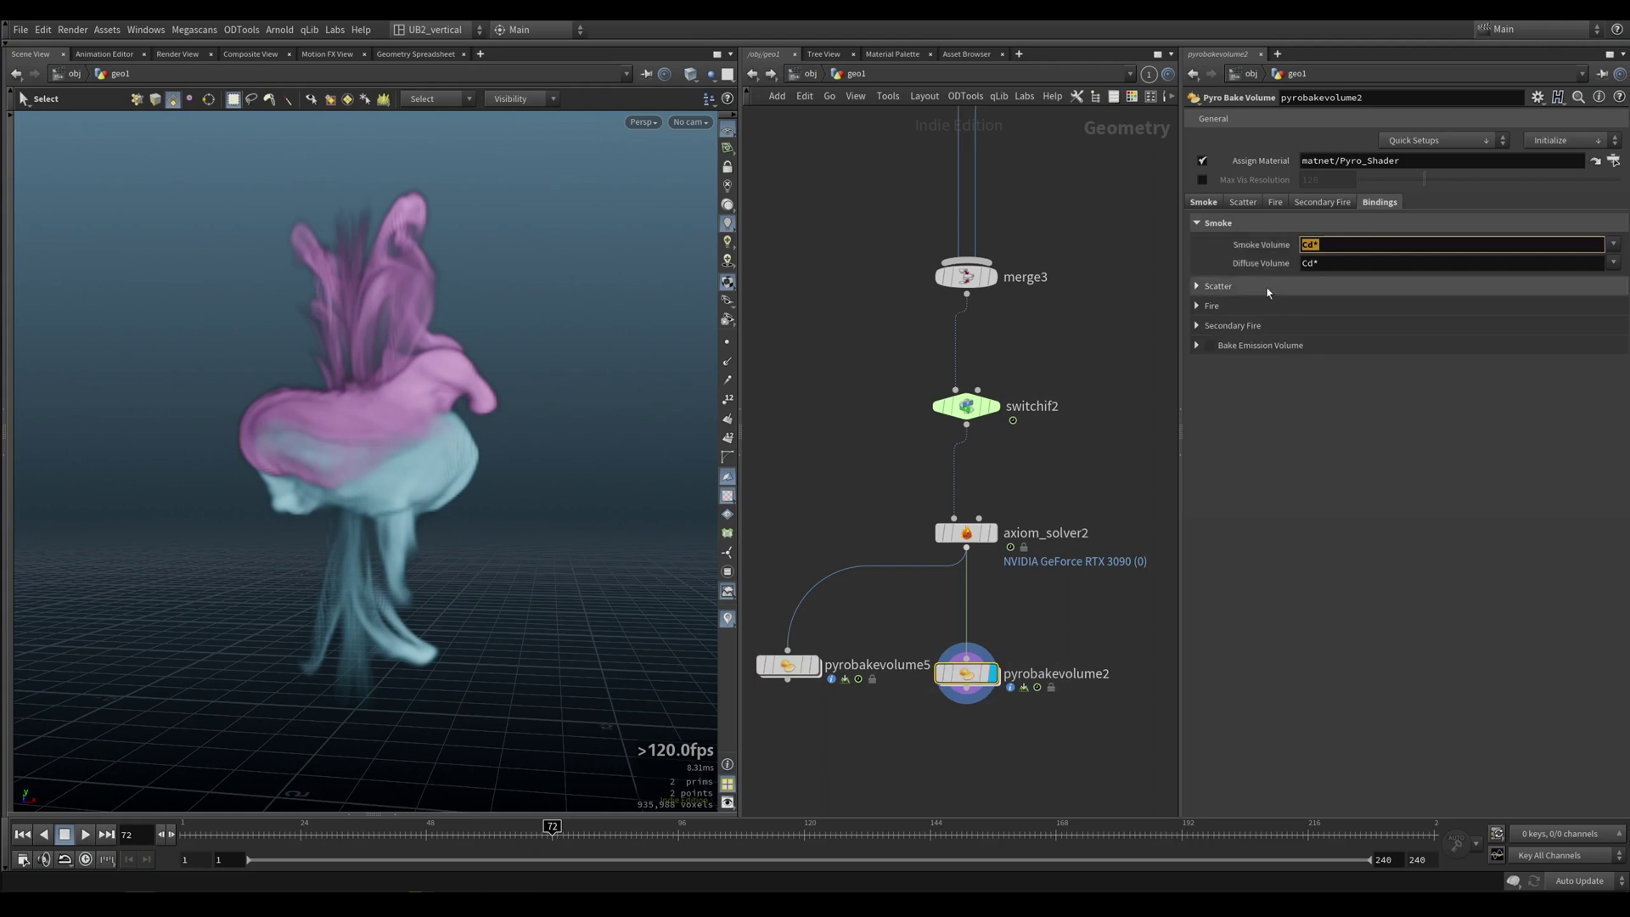
{"action": "left_click", "coordinate": [1205, 204]}
{"action": "left_click", "coordinate": [1283, 246]}
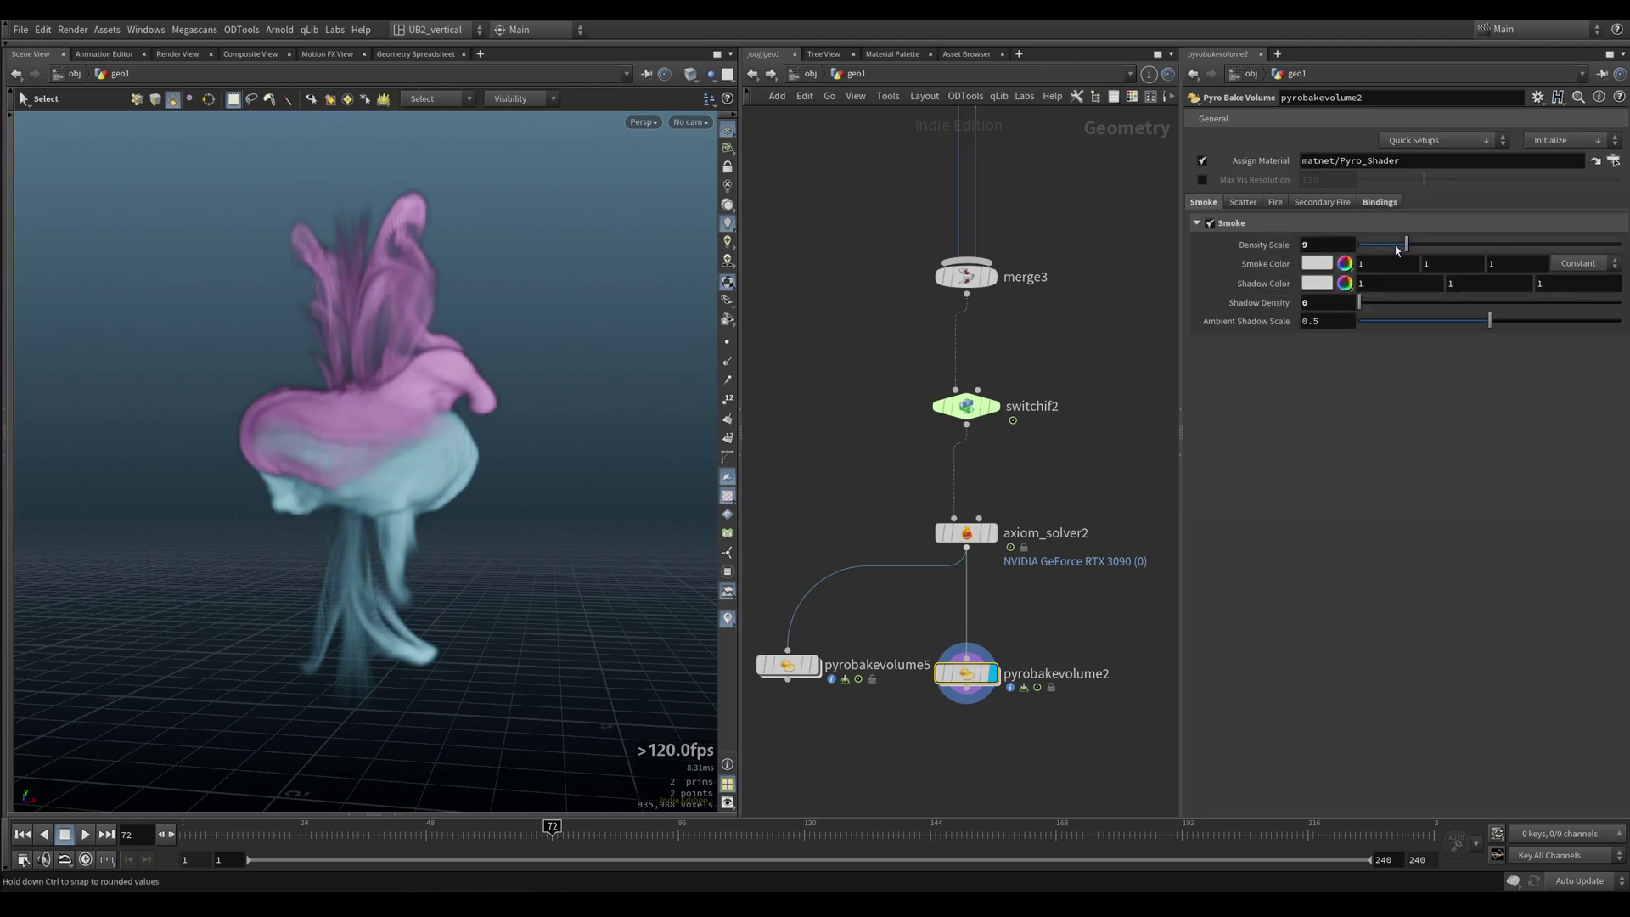
{"action": "left_click_drag", "start_coordinate": [1397, 250], "coordinate": [1371, 257]}
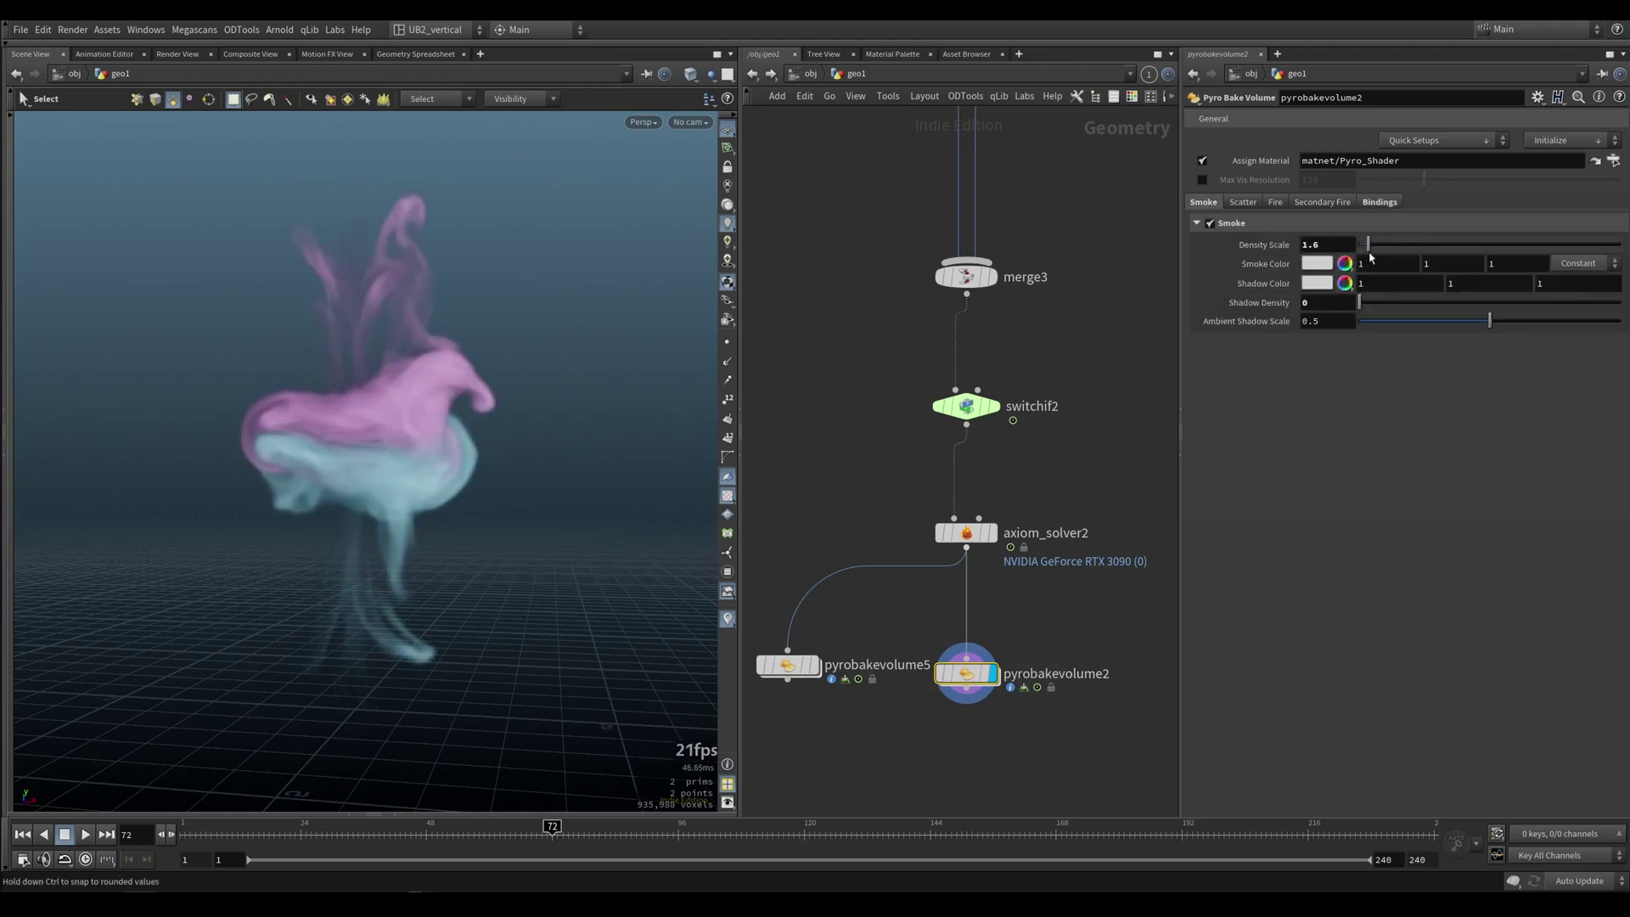
{"action": "type", "text": "5"}
{"action": "key", "text": "Return"}
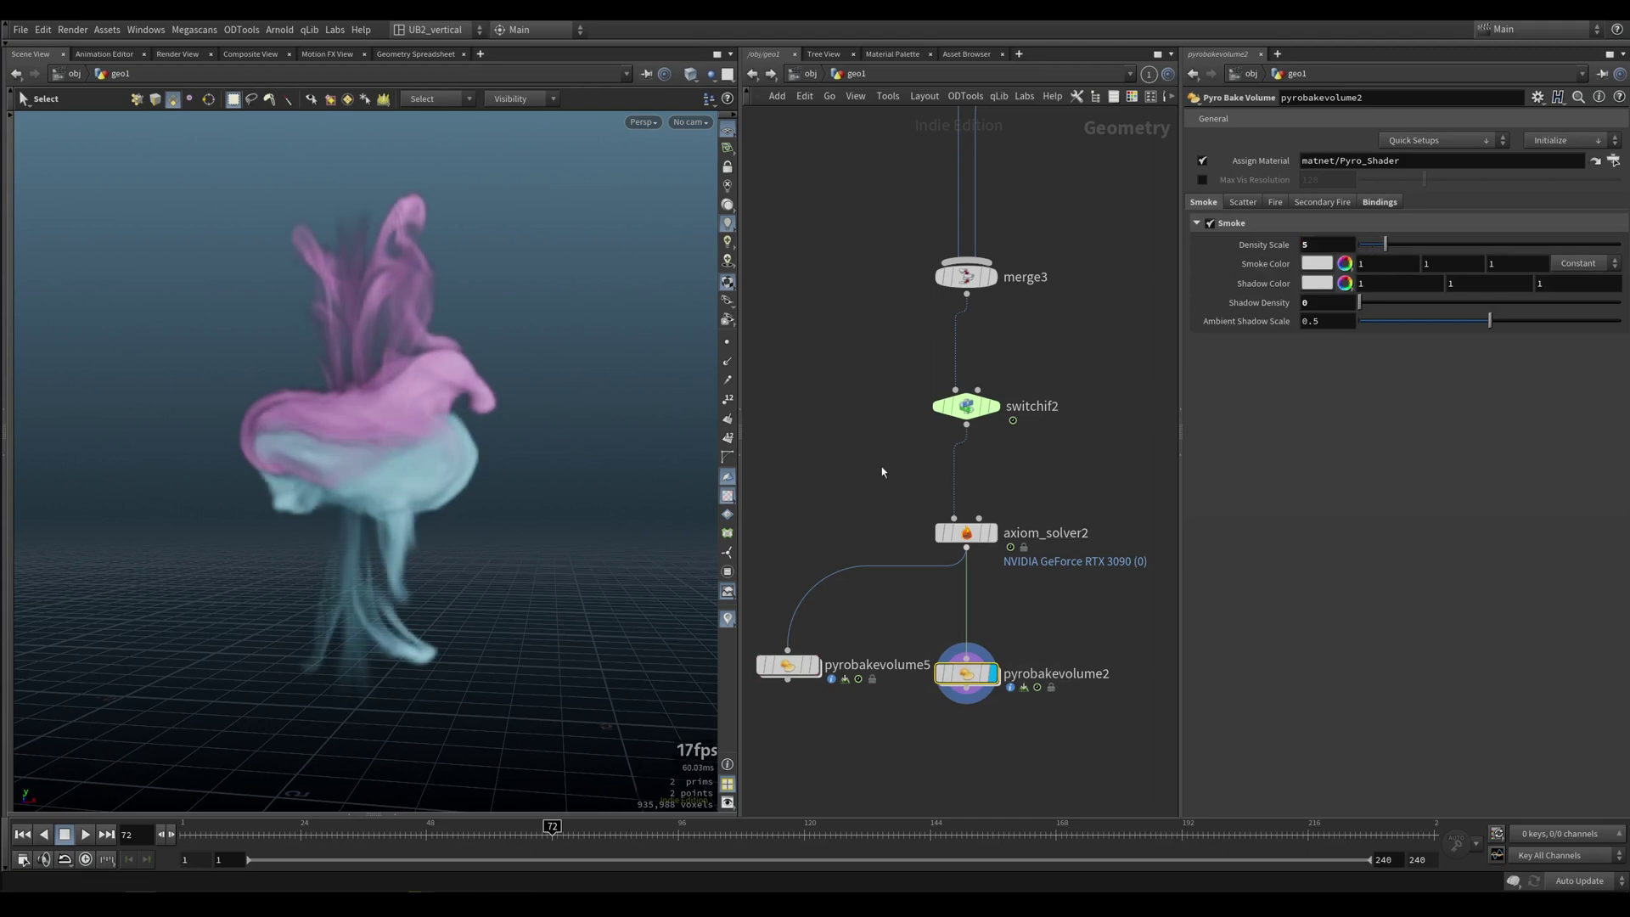
Display pyrobakevolume5 again and replay the simulation from the first frame
{"action": "left_click", "coordinate": [814, 665]}
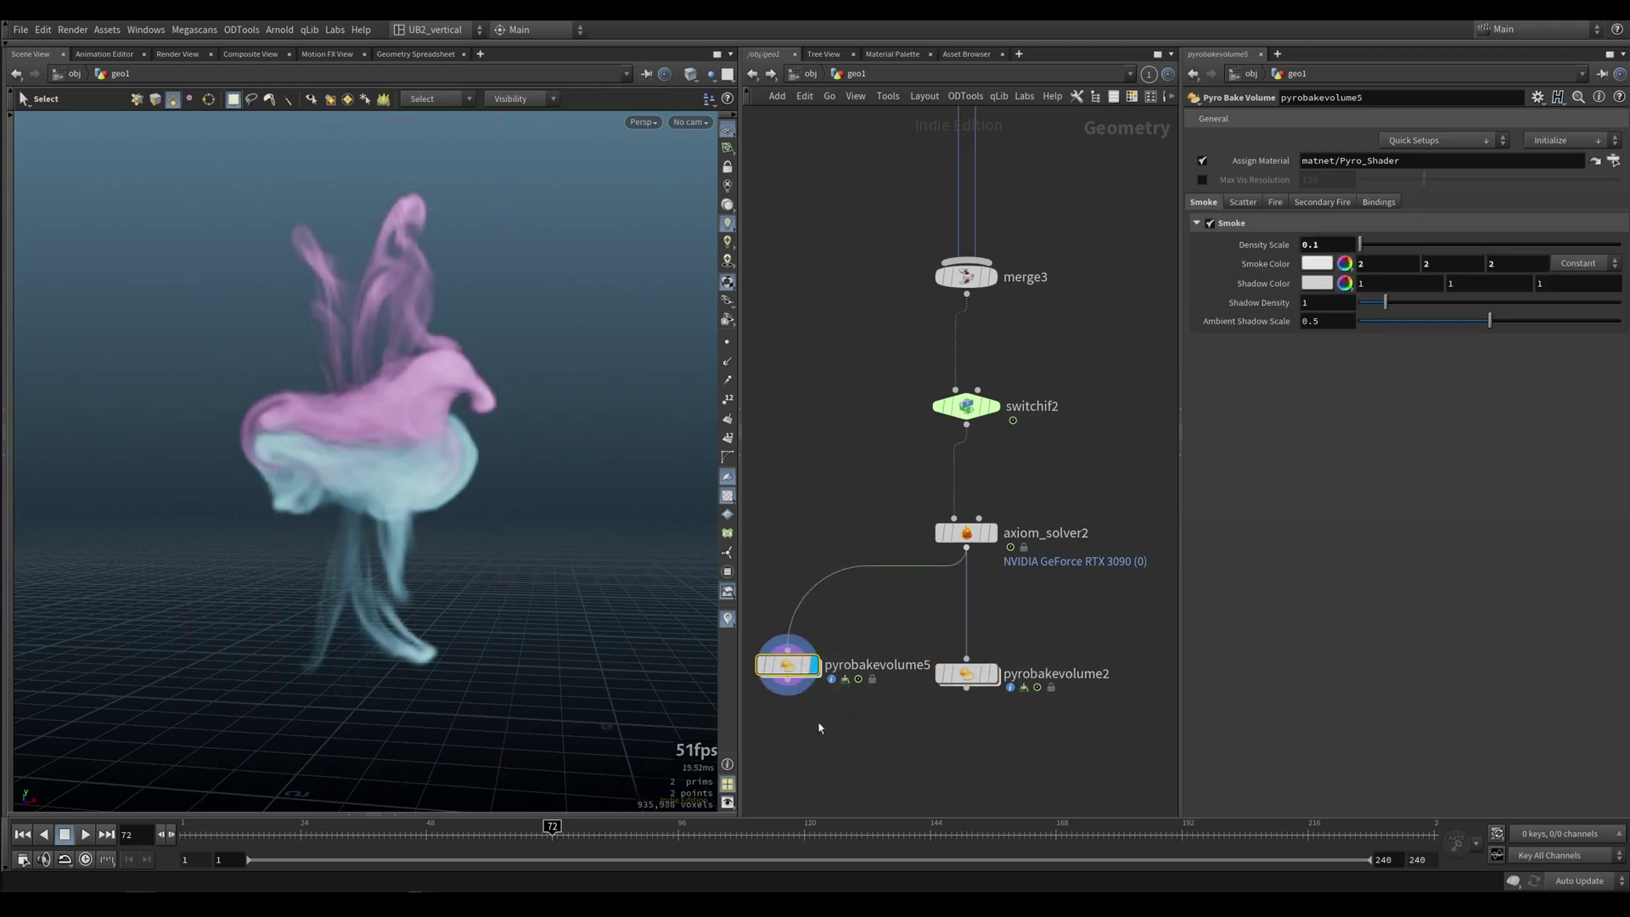
{"action": "left_click", "coordinate": [789, 666]}
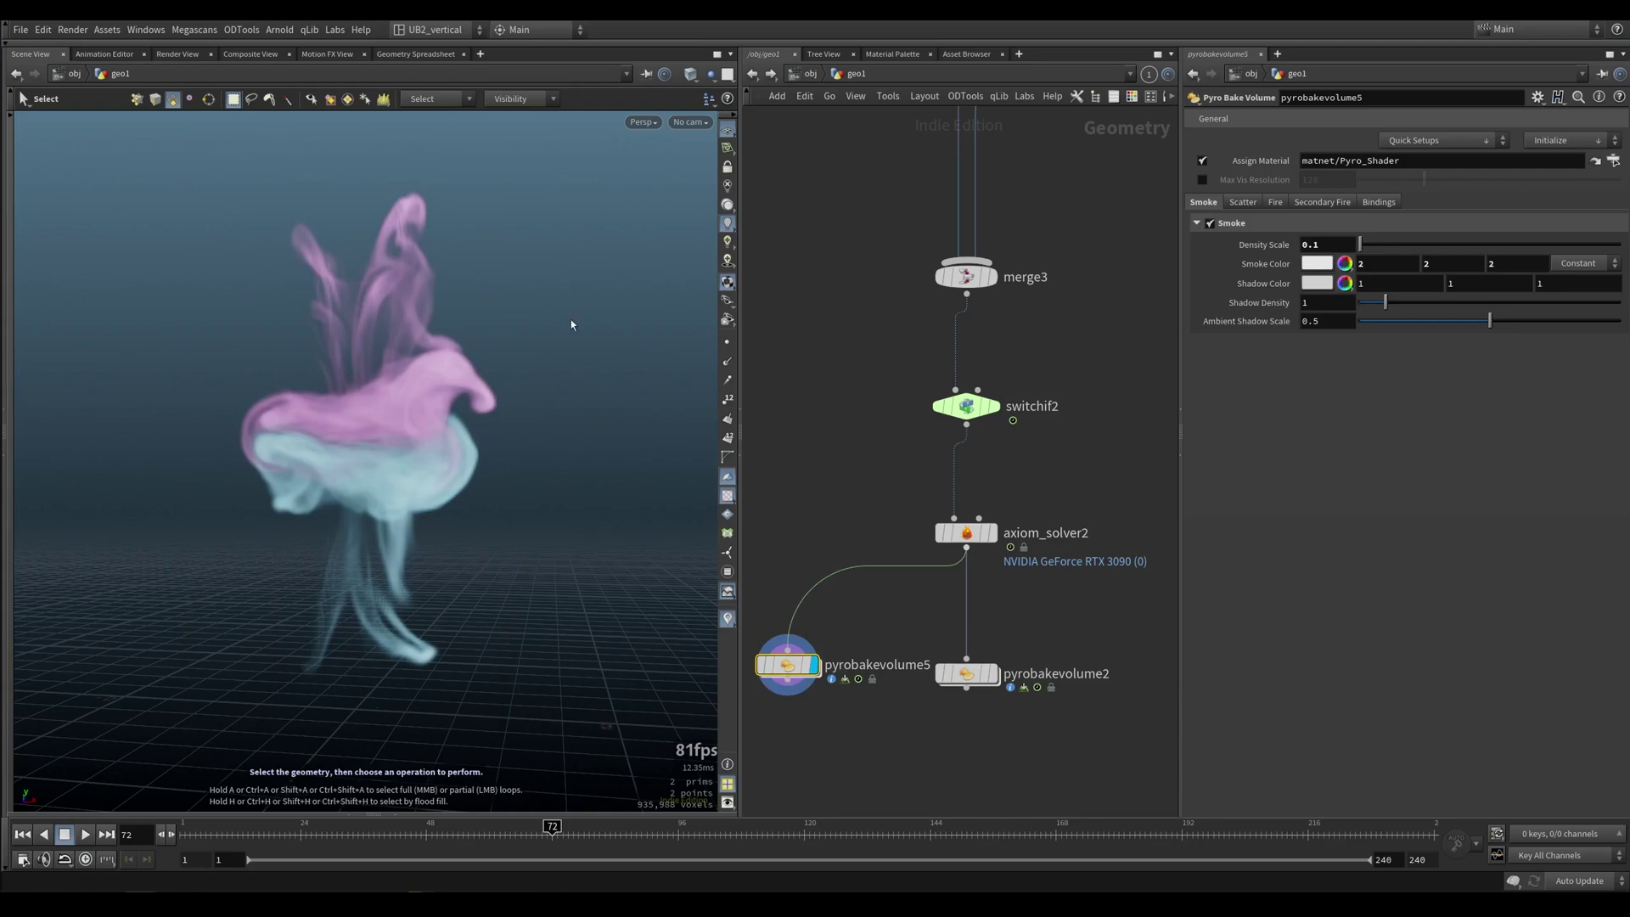
{"action": "key", "text": "ctrl+Up"}
{"action": "key", "text": "Up"}
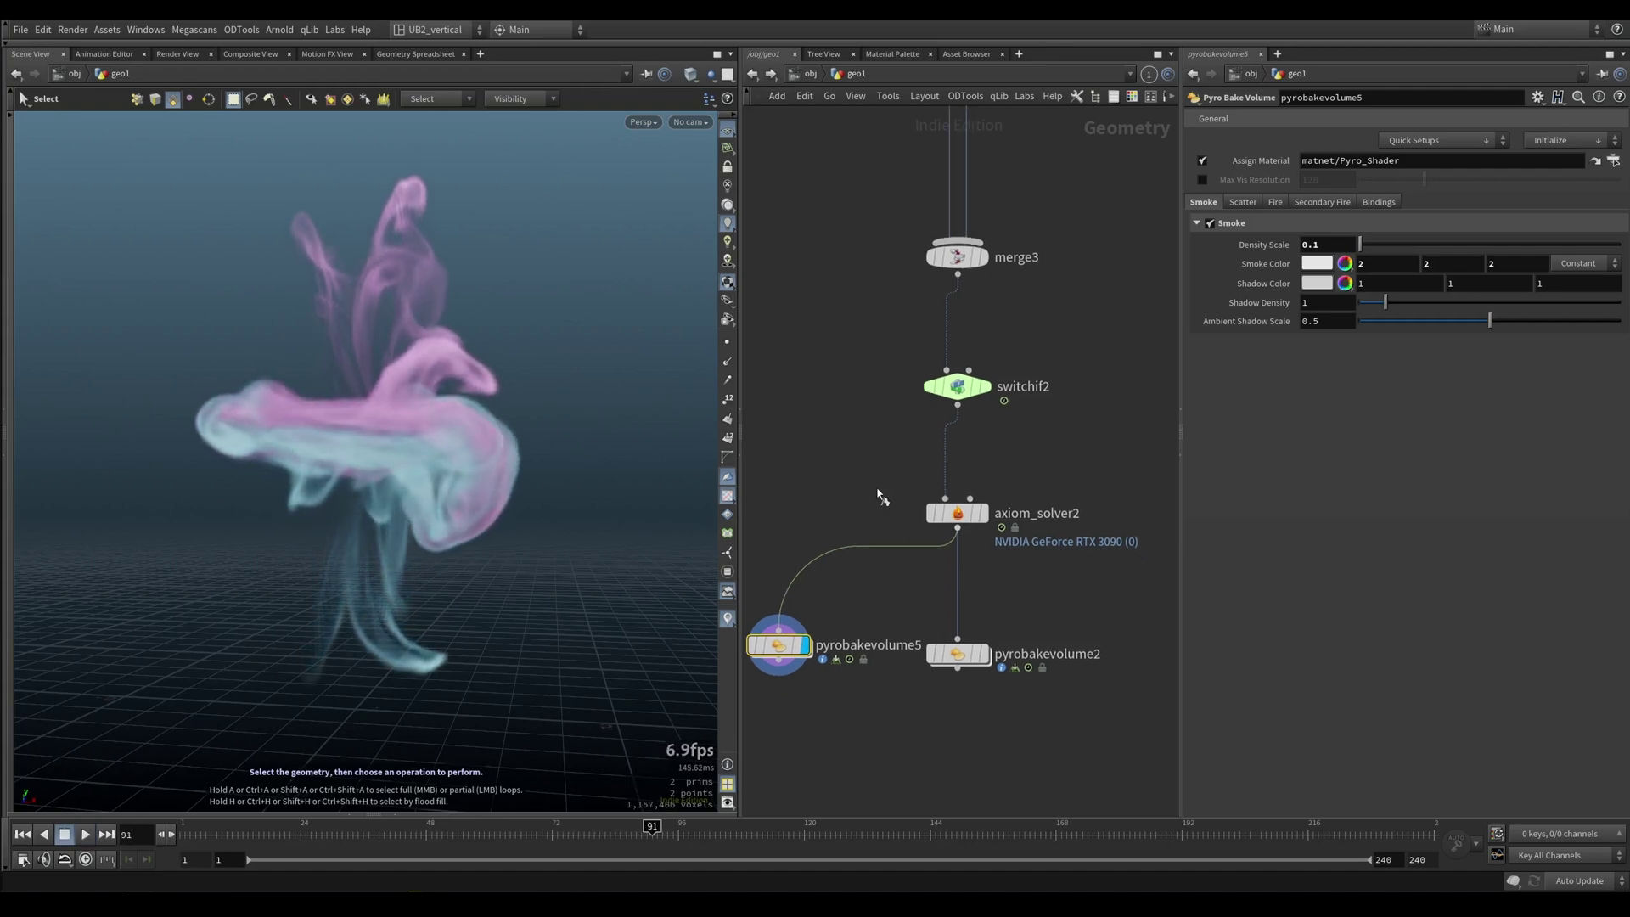
Set the source color scale of axiom_solver2 to 5
{"action": "left_click", "coordinate": [983, 513]}
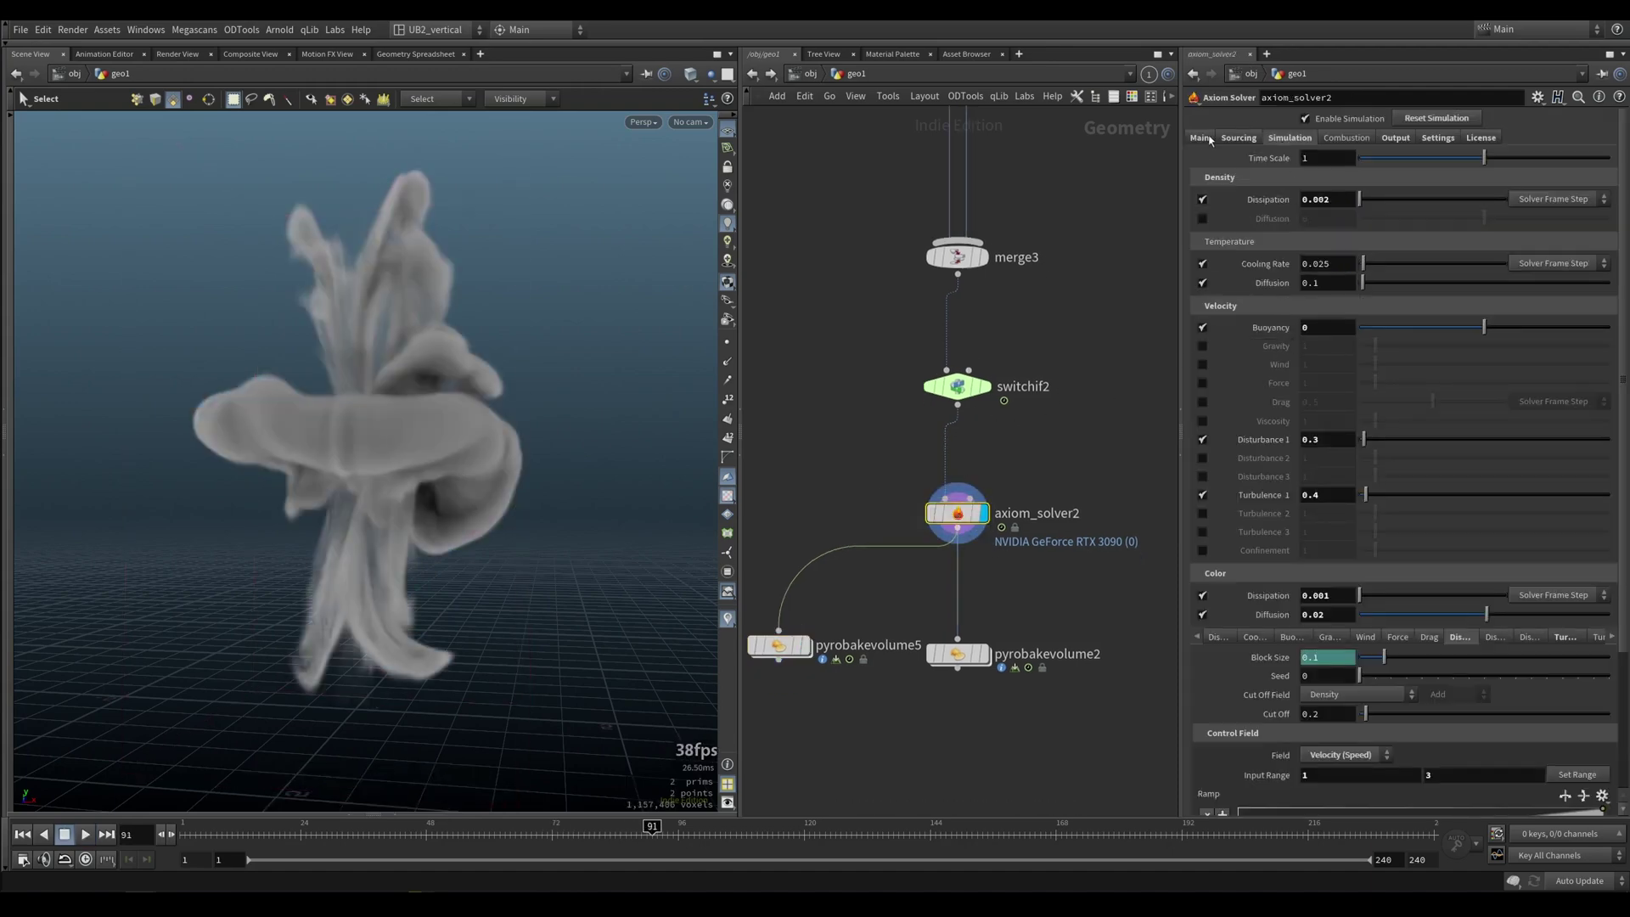
{"action": "left_click", "coordinate": [1238, 137]}
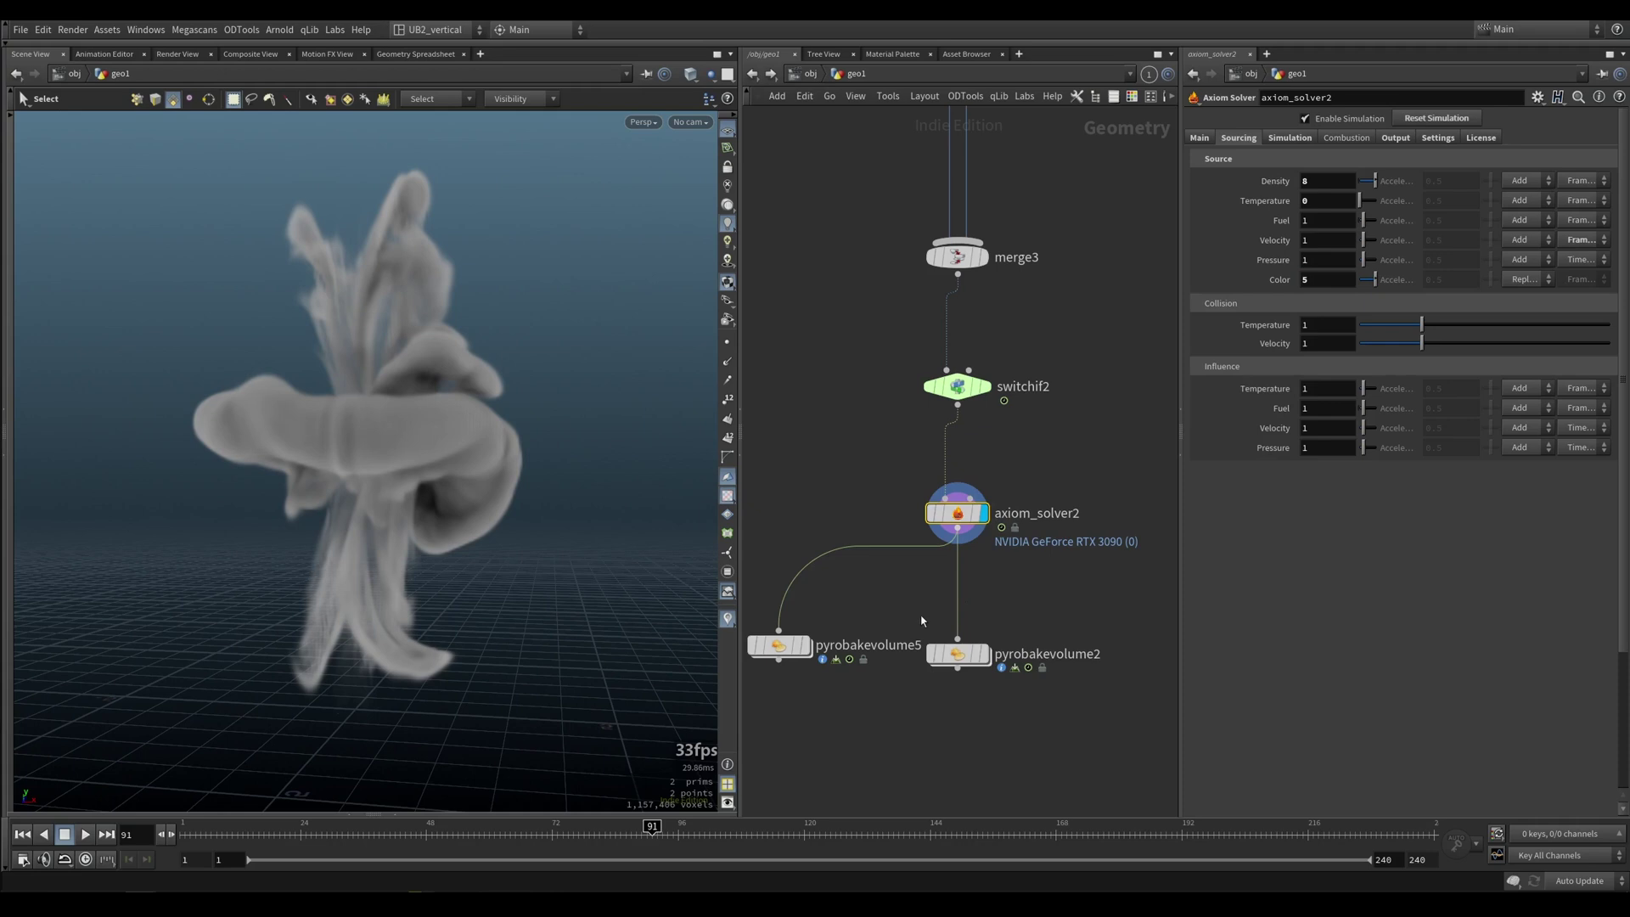
Display pyrobakevolume5 and replay the simulation from the start to frame 79 to review the sourced colors
{"action": "left_click", "coordinate": [802, 646]}
{"action": "key", "text": "ctrl+Up"}
{"action": "key", "text": "Up"}
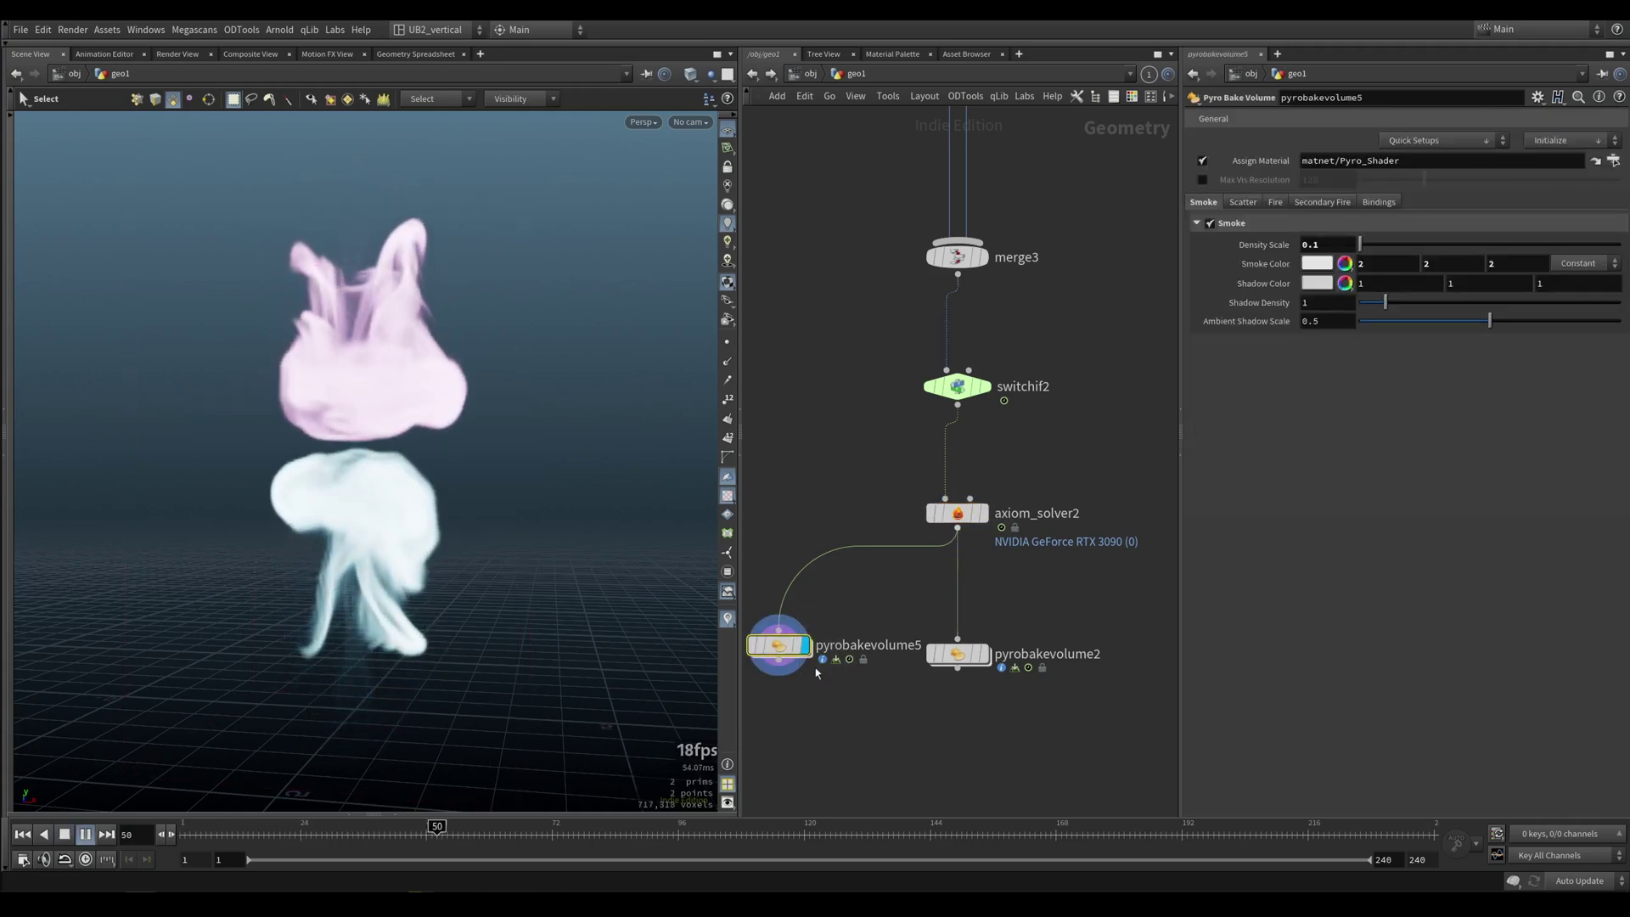
{"action": "key", "text": "Up"}
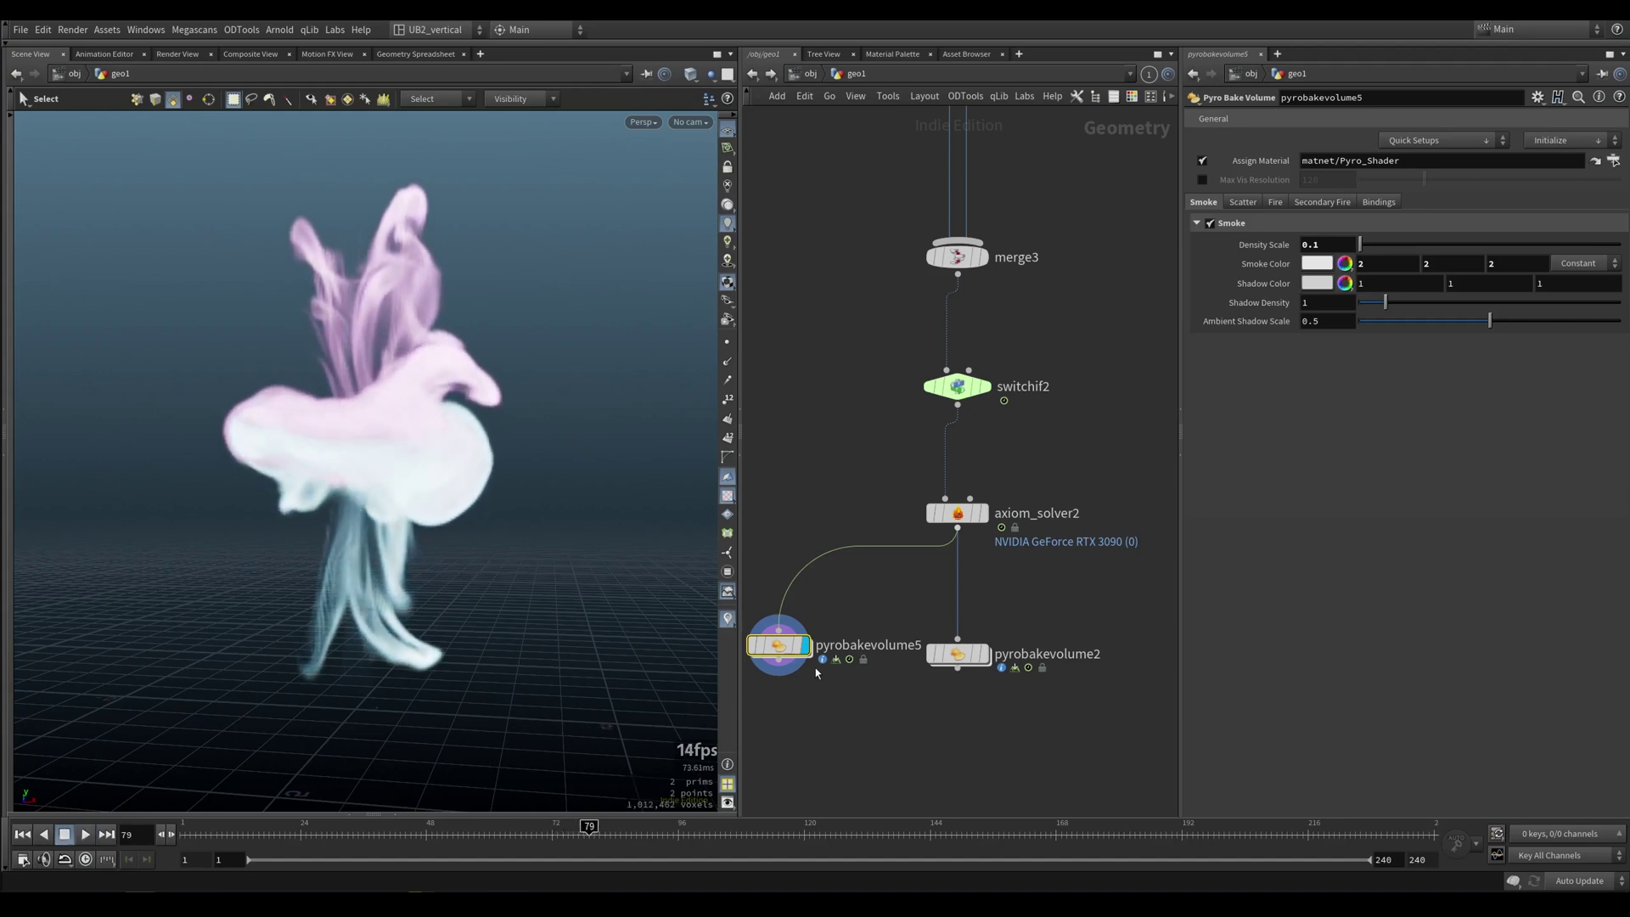
Reset pyrobakevolume5's smoke color, lower it to 0.7 in all channels and replay the simulation from the first frame
{"action": "middle_click", "coordinate": [1263, 265], "text": "ctrl"}
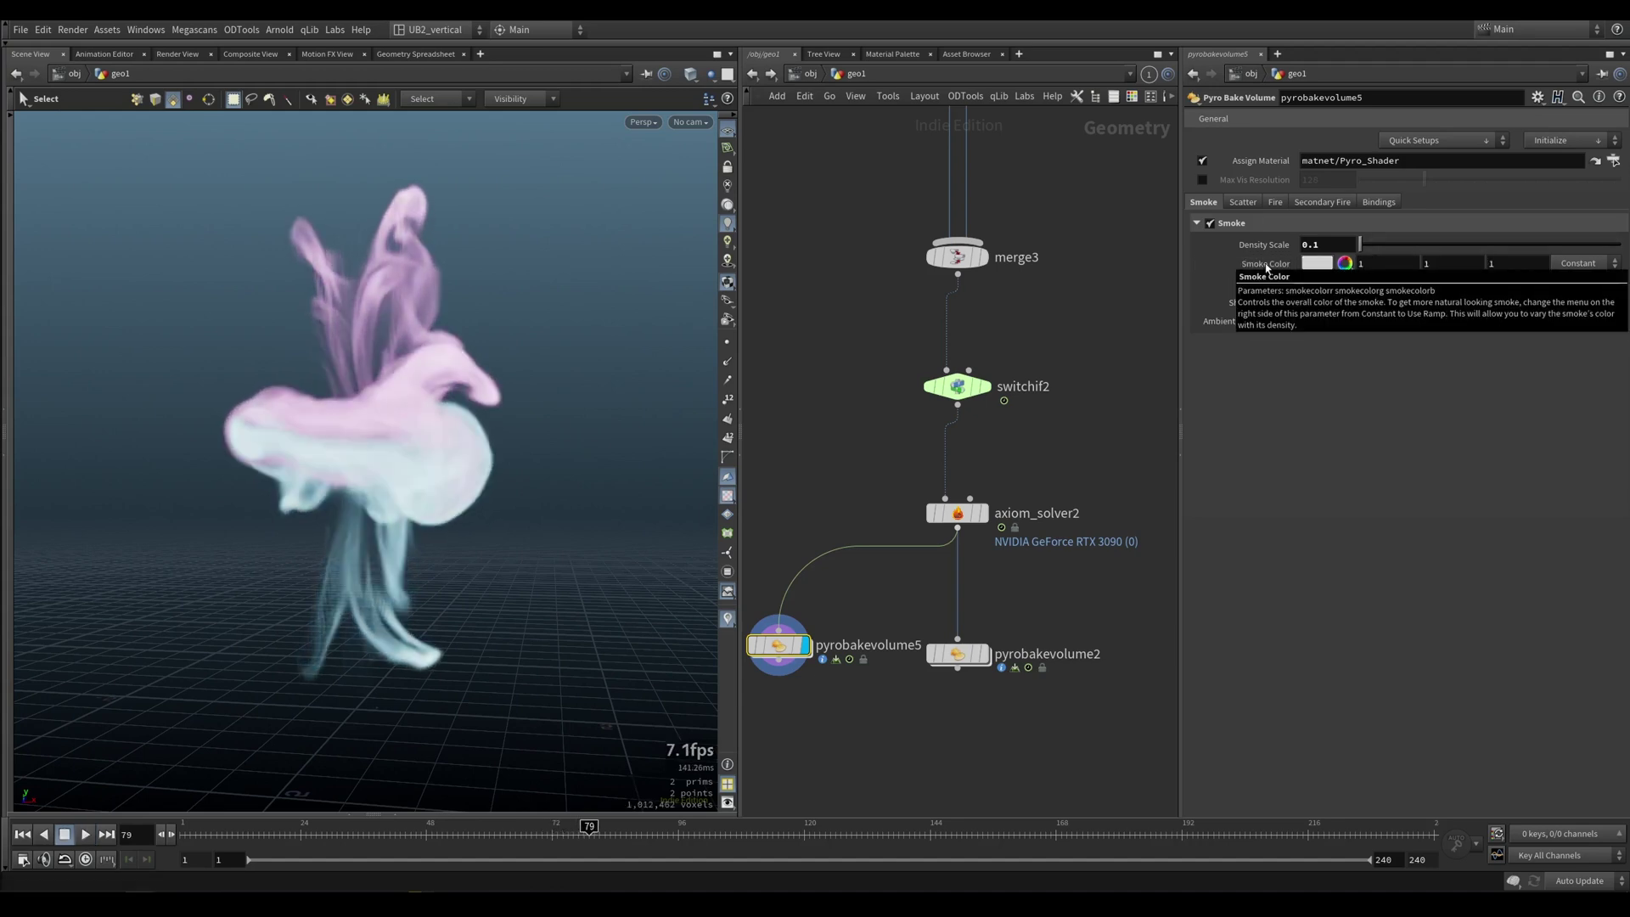
{"action": "middle_click_drag", "start_coordinate": [1265, 262], "coordinate": [1214, 262]}
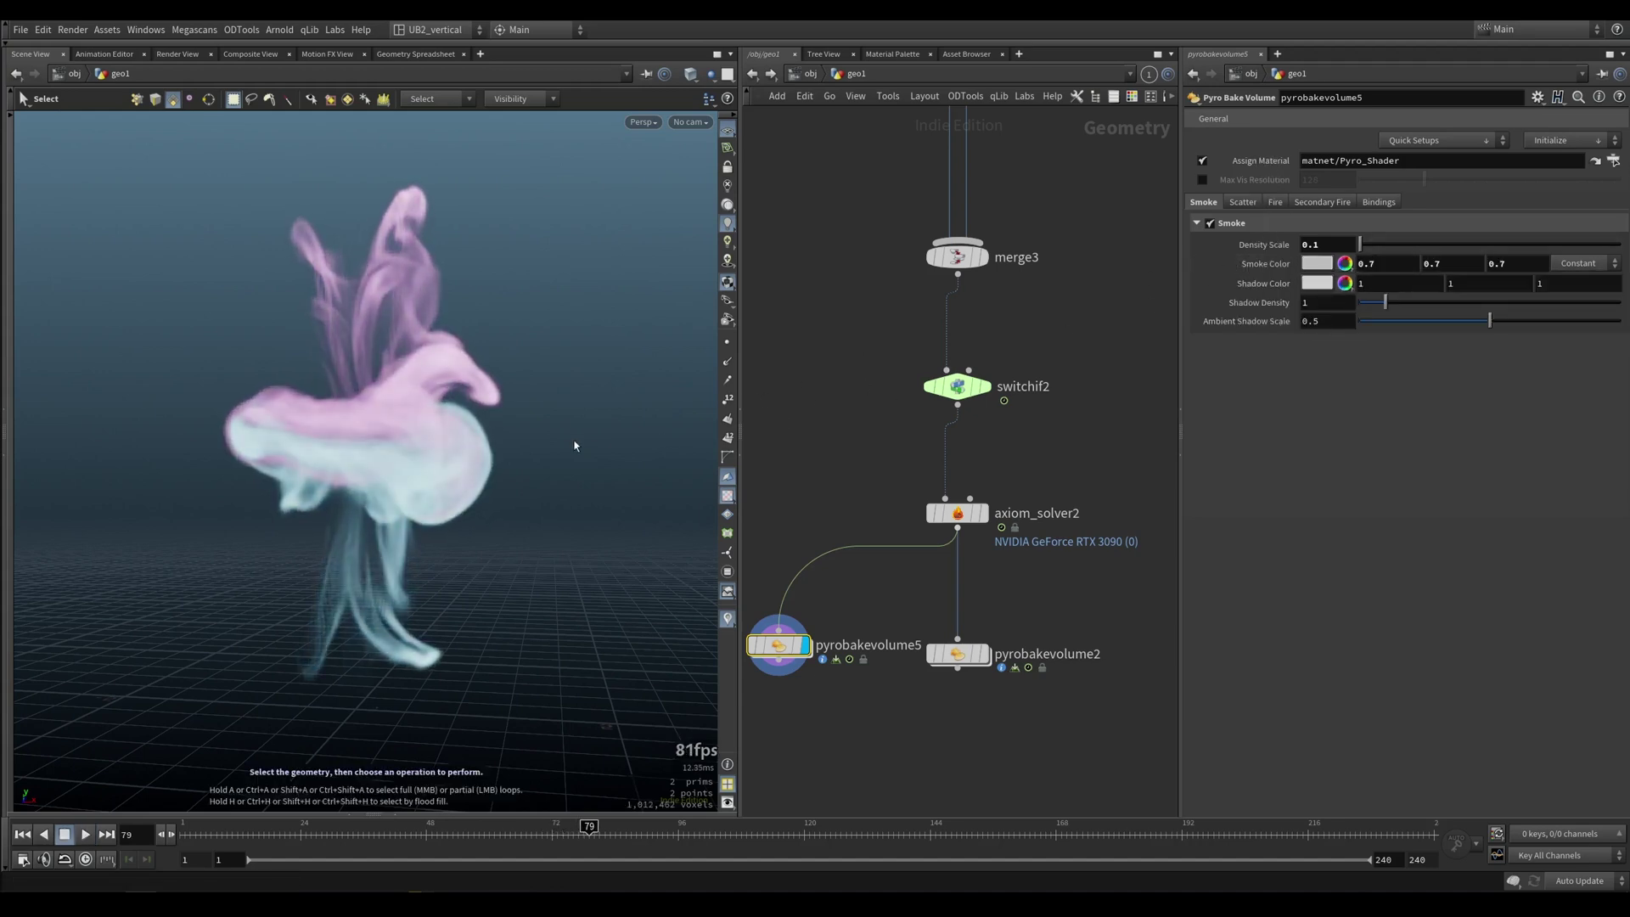
{"action": "key", "text": "ctrl+Left"}
{"action": "key", "text": "Up"}
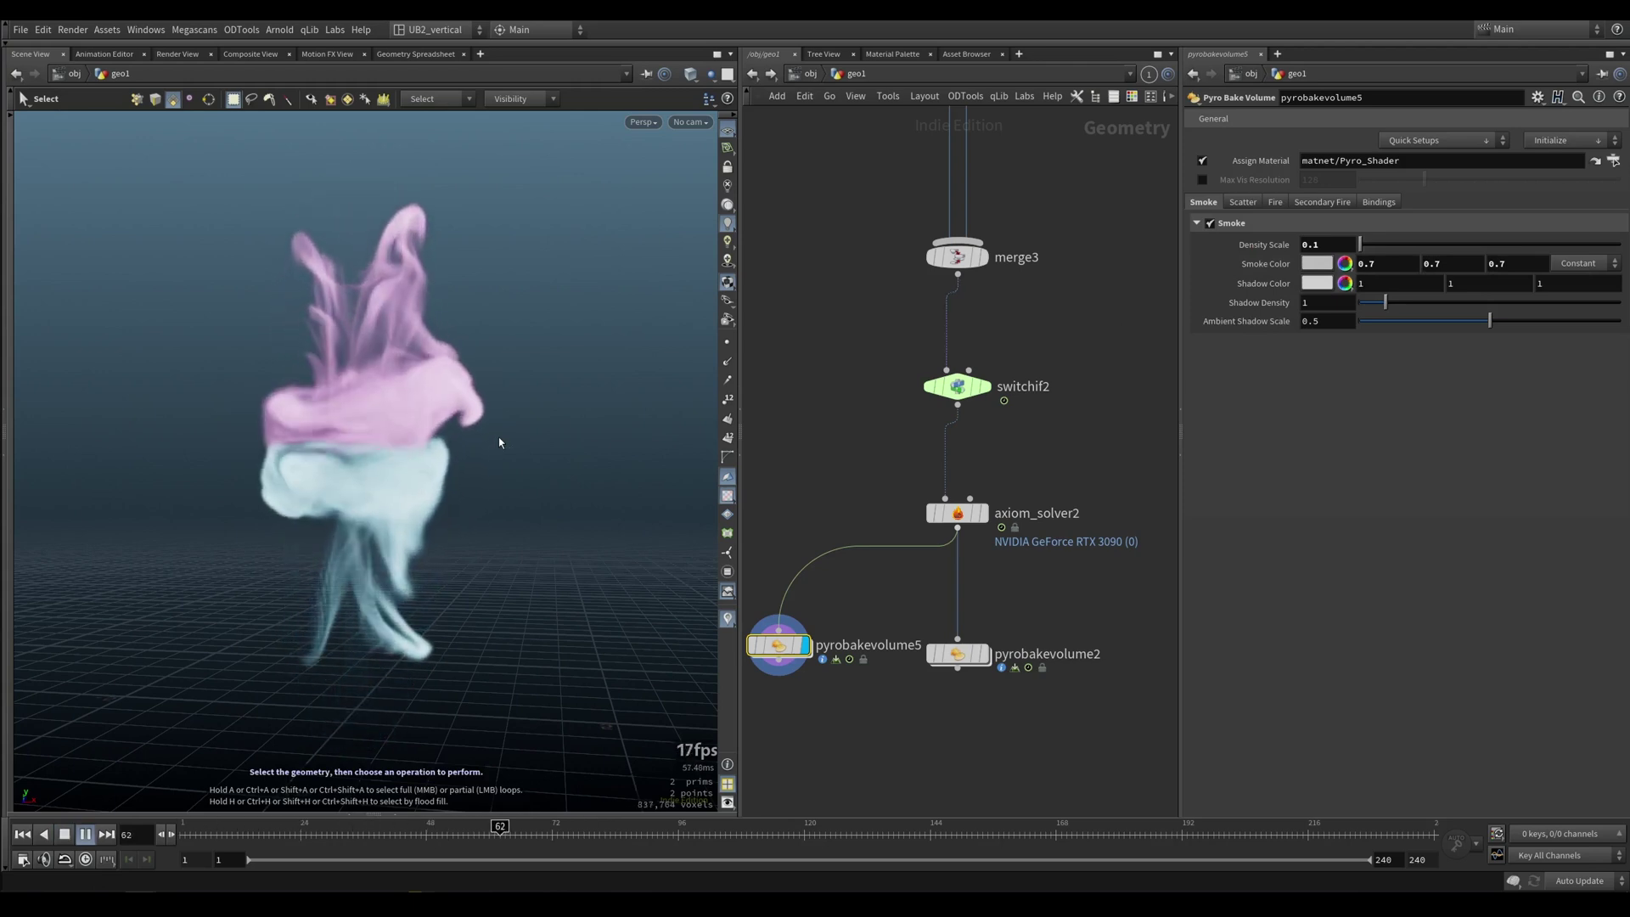
{"action": "key", "text": "Up"}
In axiom_solver2's simulation settings, set the color dissipation to 1 and replay the simulation to see its effect
{"action": "left_click", "coordinate": [958, 513]}
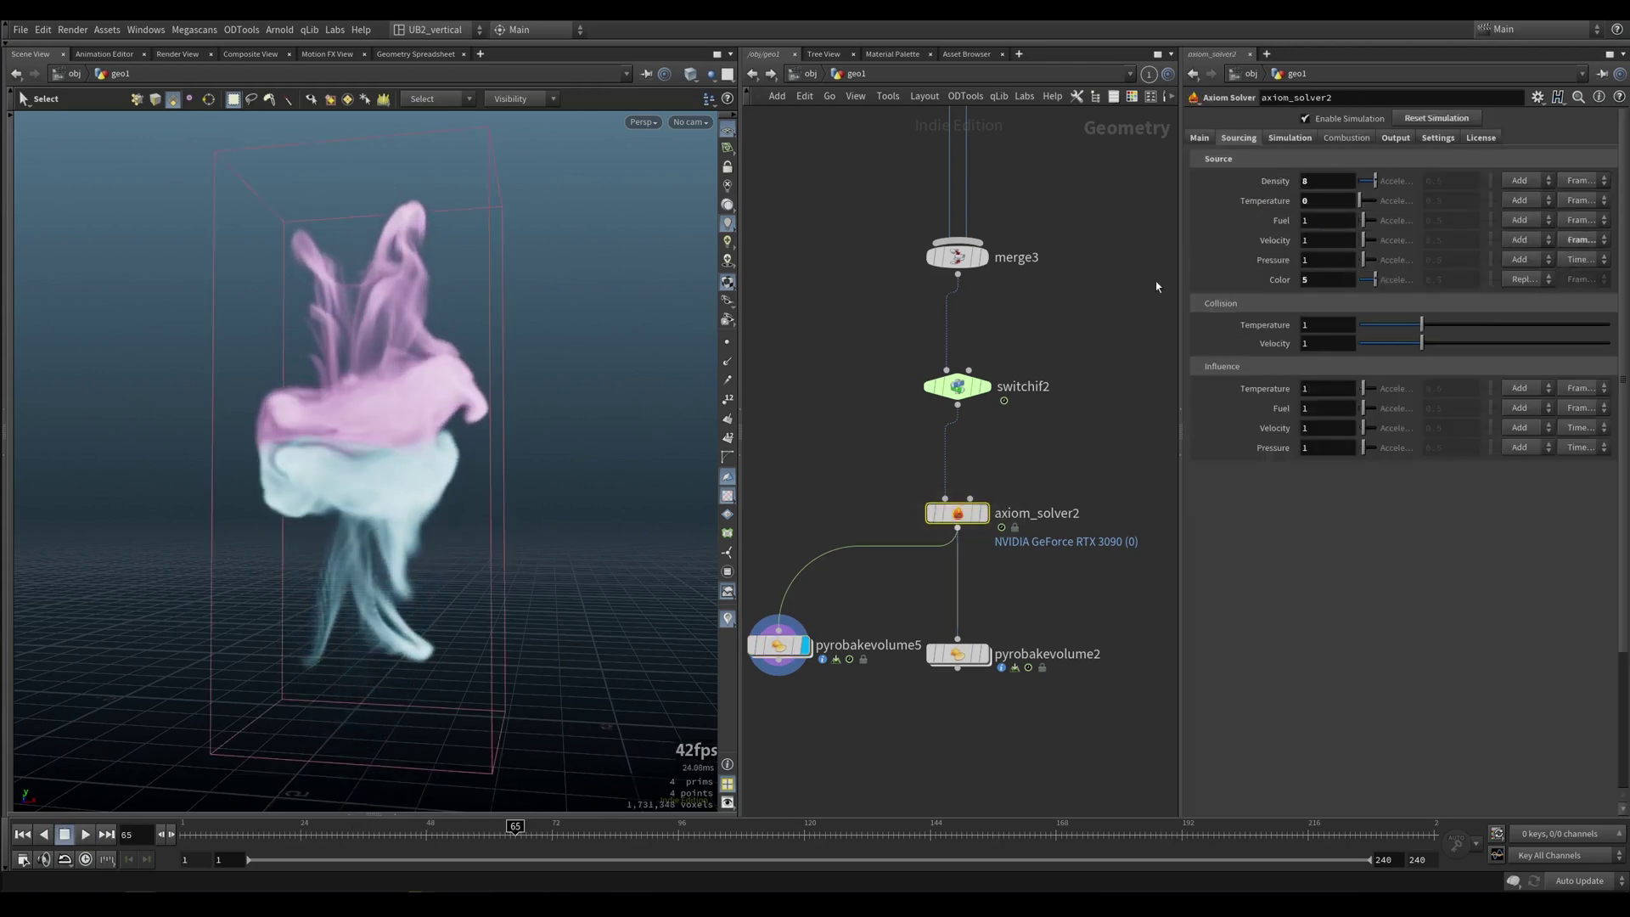
{"action": "left_click", "coordinate": [1294, 138]}
{"action": "scroll", "coordinate": [1306, 462], "scroll_direction": "down", "scroll_amount": 3}
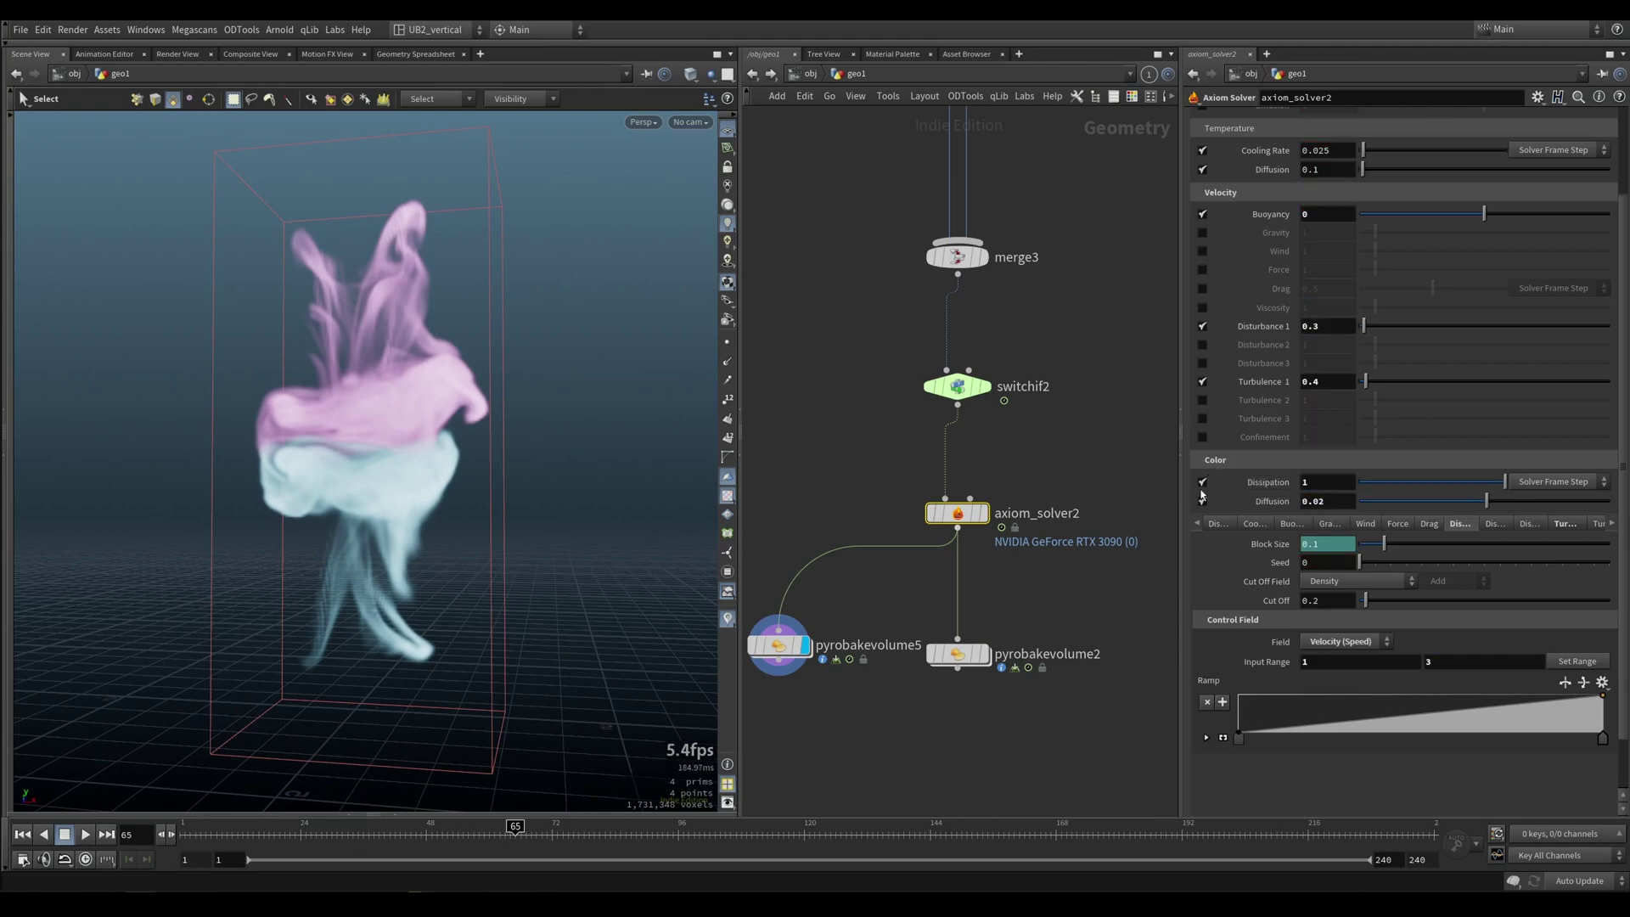
{"action": "key", "text": "ctrl+Up"}
{"action": "key", "text": "Up"}
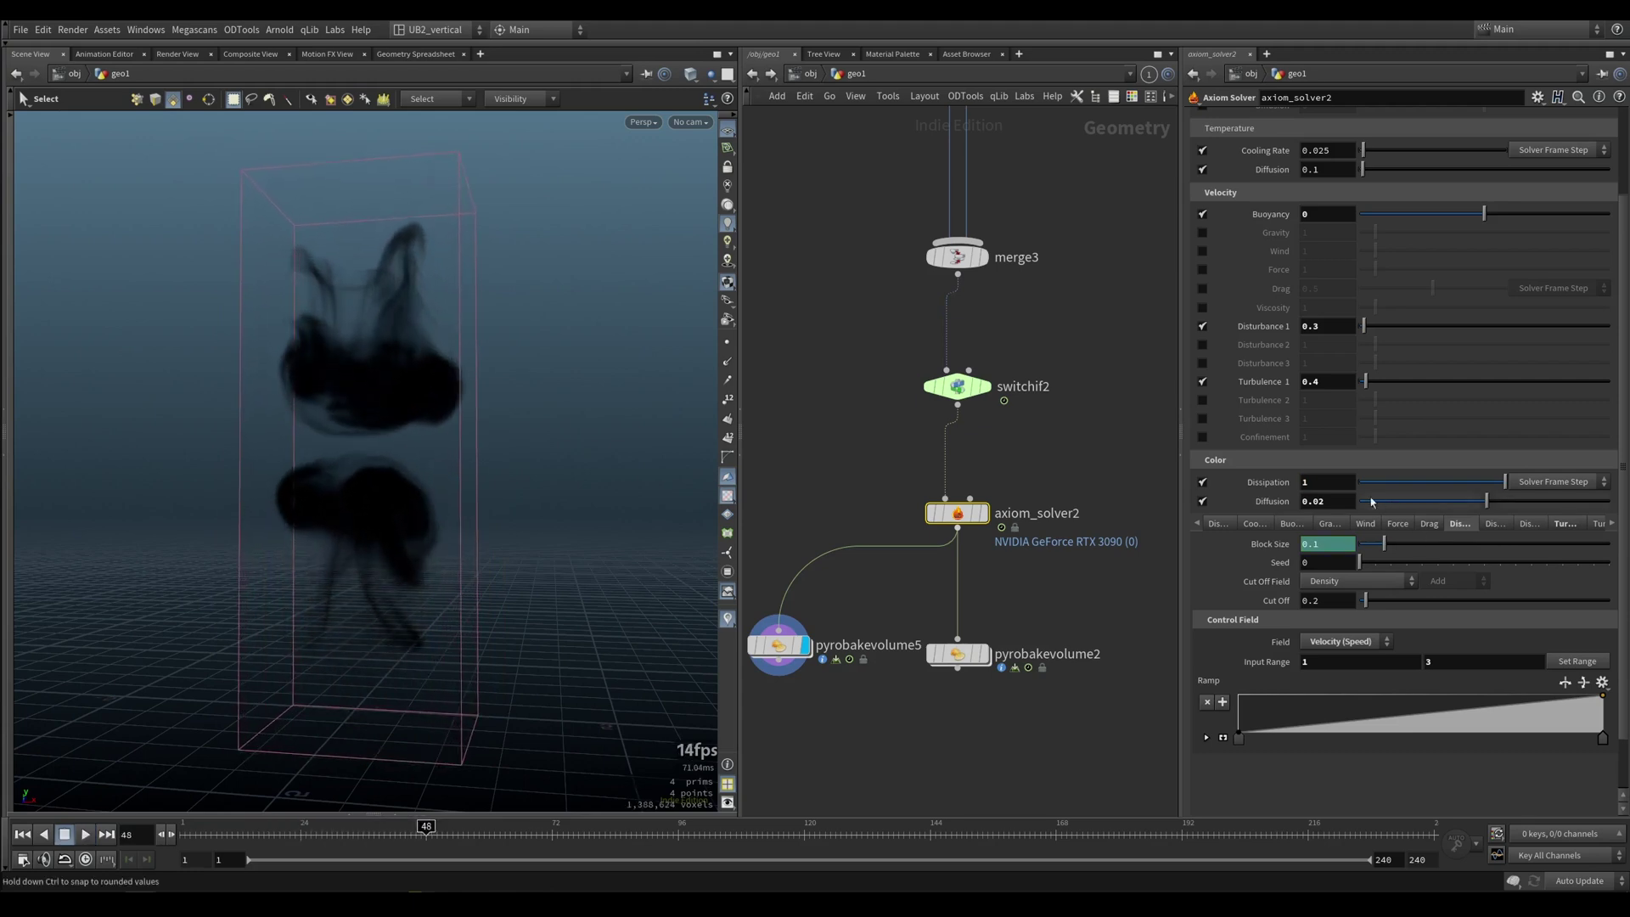
Set axiom_solver2's color dissipation to 0.0001 and replay the simulation from the start to about frame 76
{"action": "type", "text": "0"}
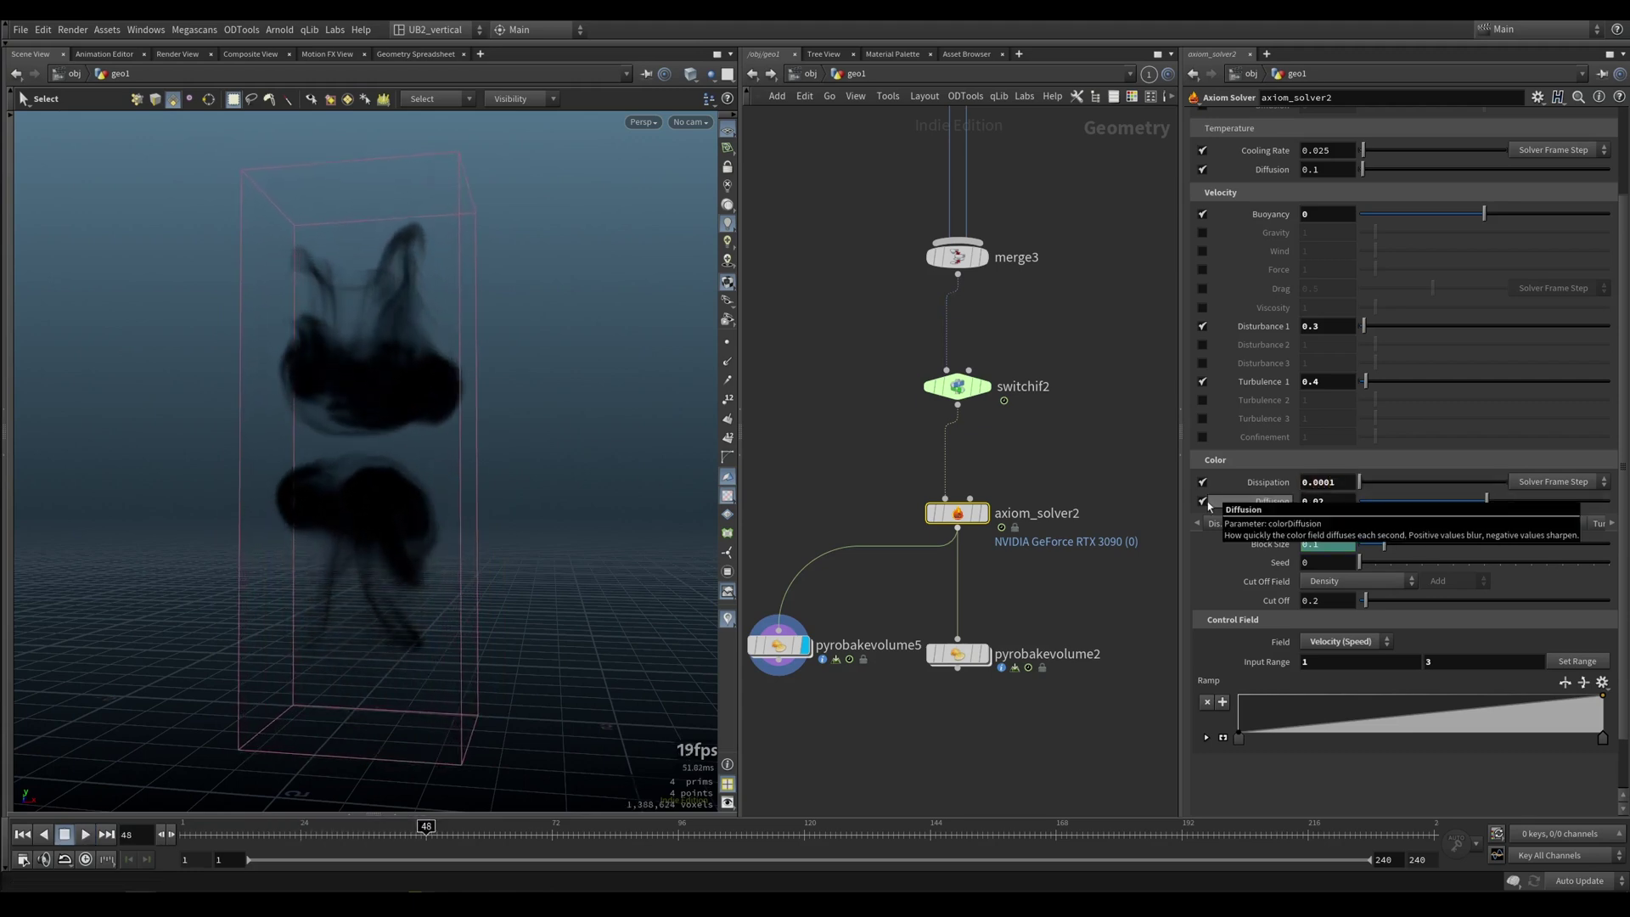
{"action": "key", "text": "ctrl+Up"}
{"action": "key", "text": "Up"}
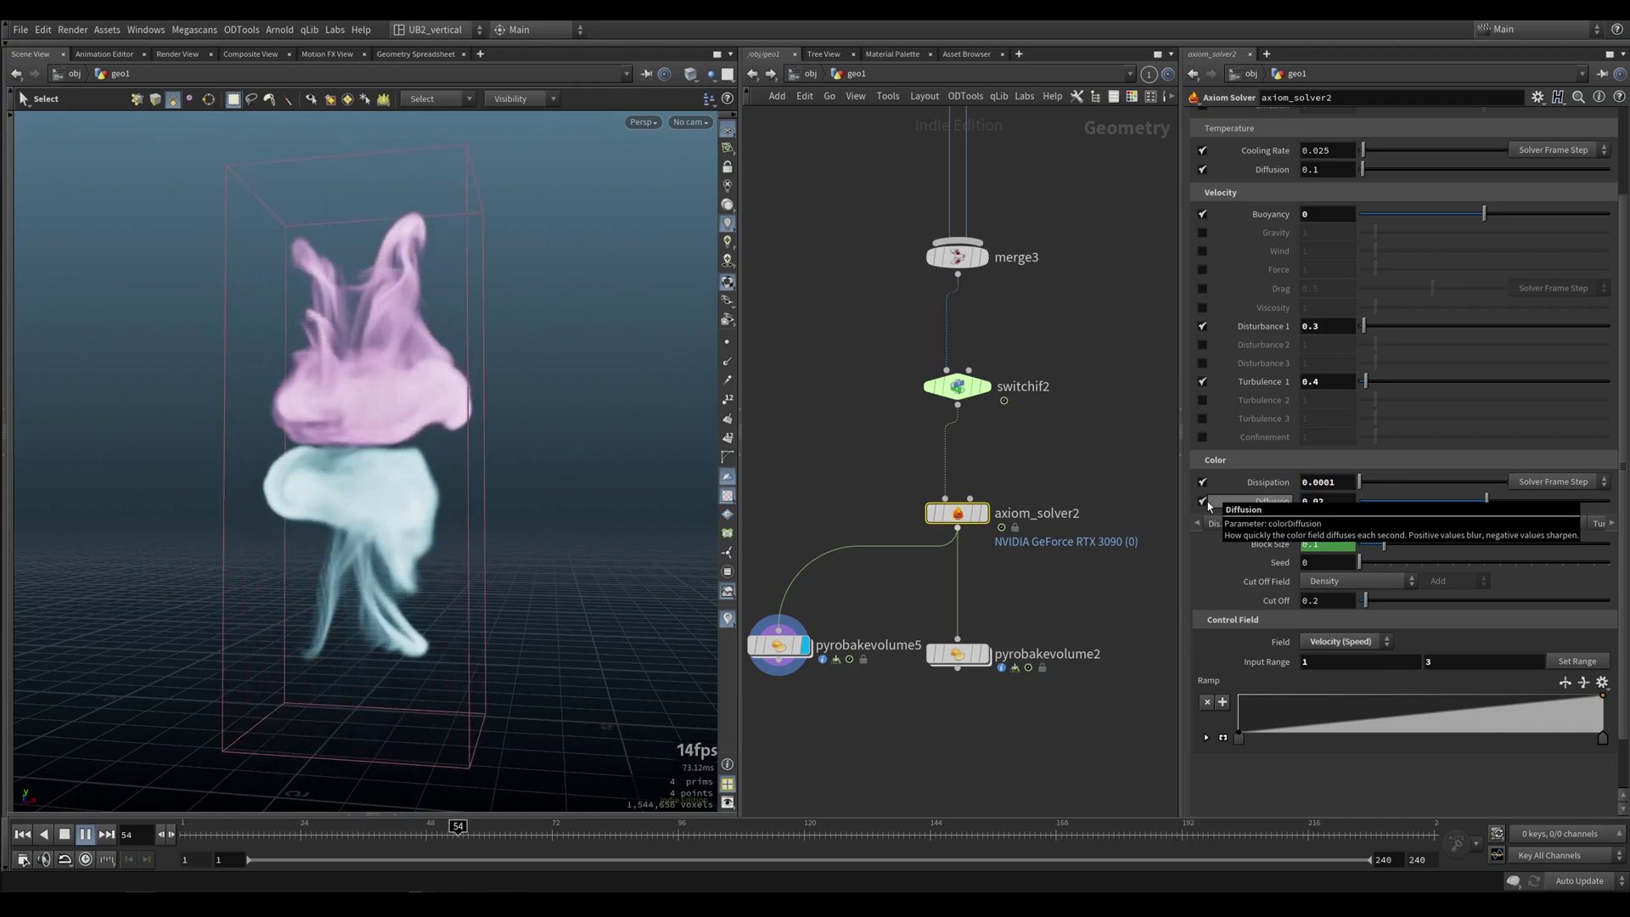
{"action": "key", "text": "Up"}
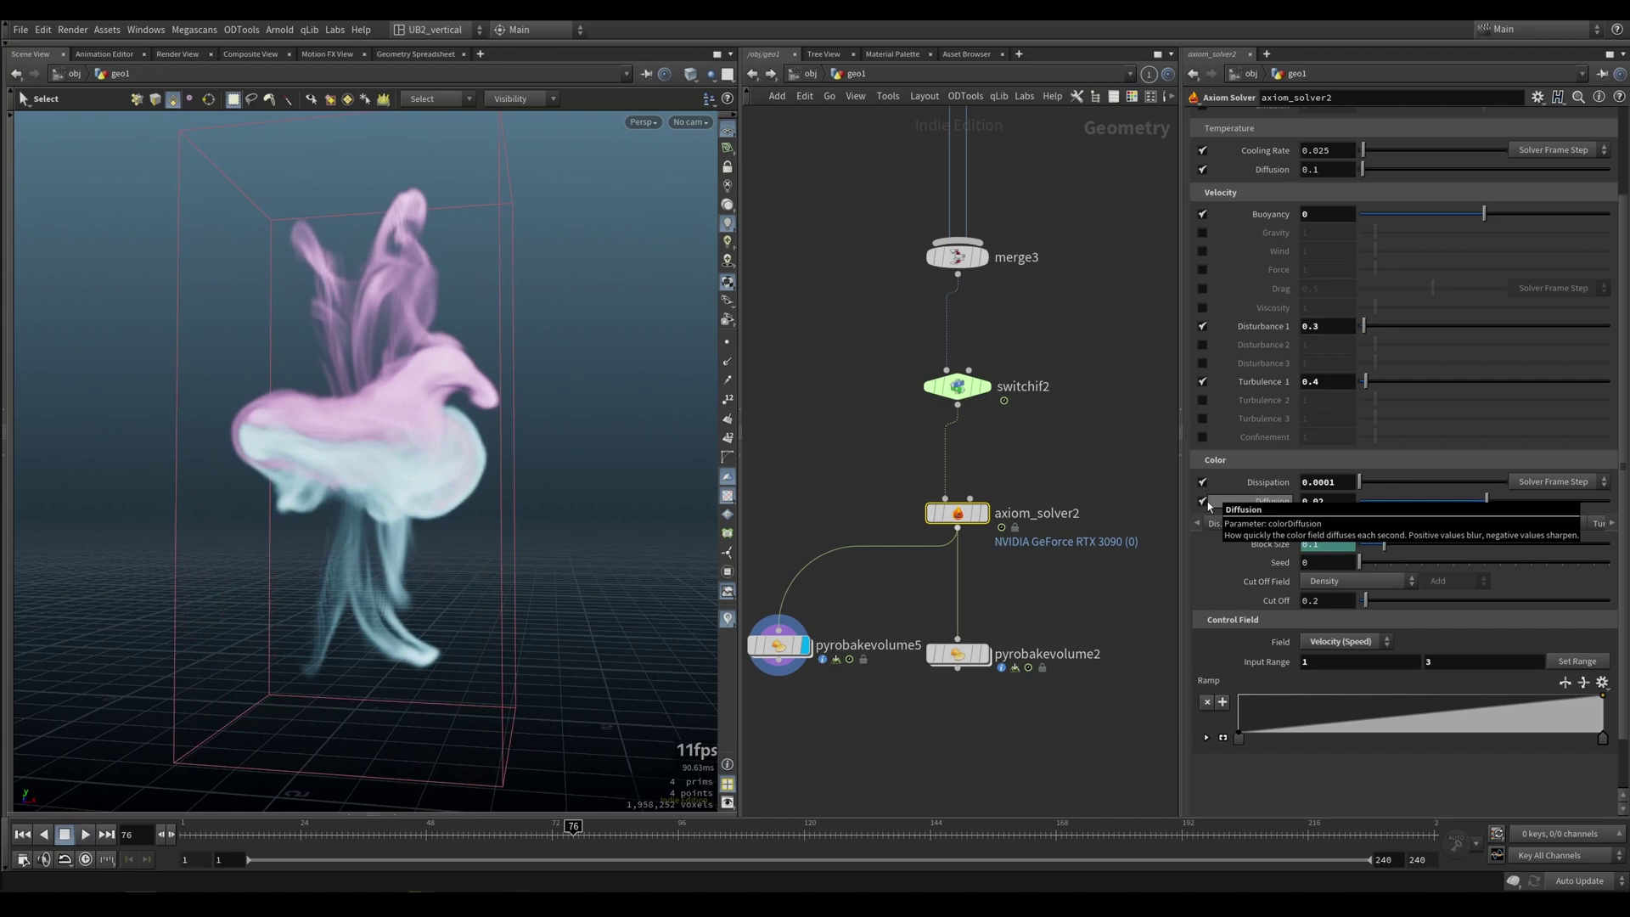
Display axiom_sourceShape1 and axiom_sourceShape2 in turn to check their source colors and directional force settings
{"action": "key", "text": "h"}
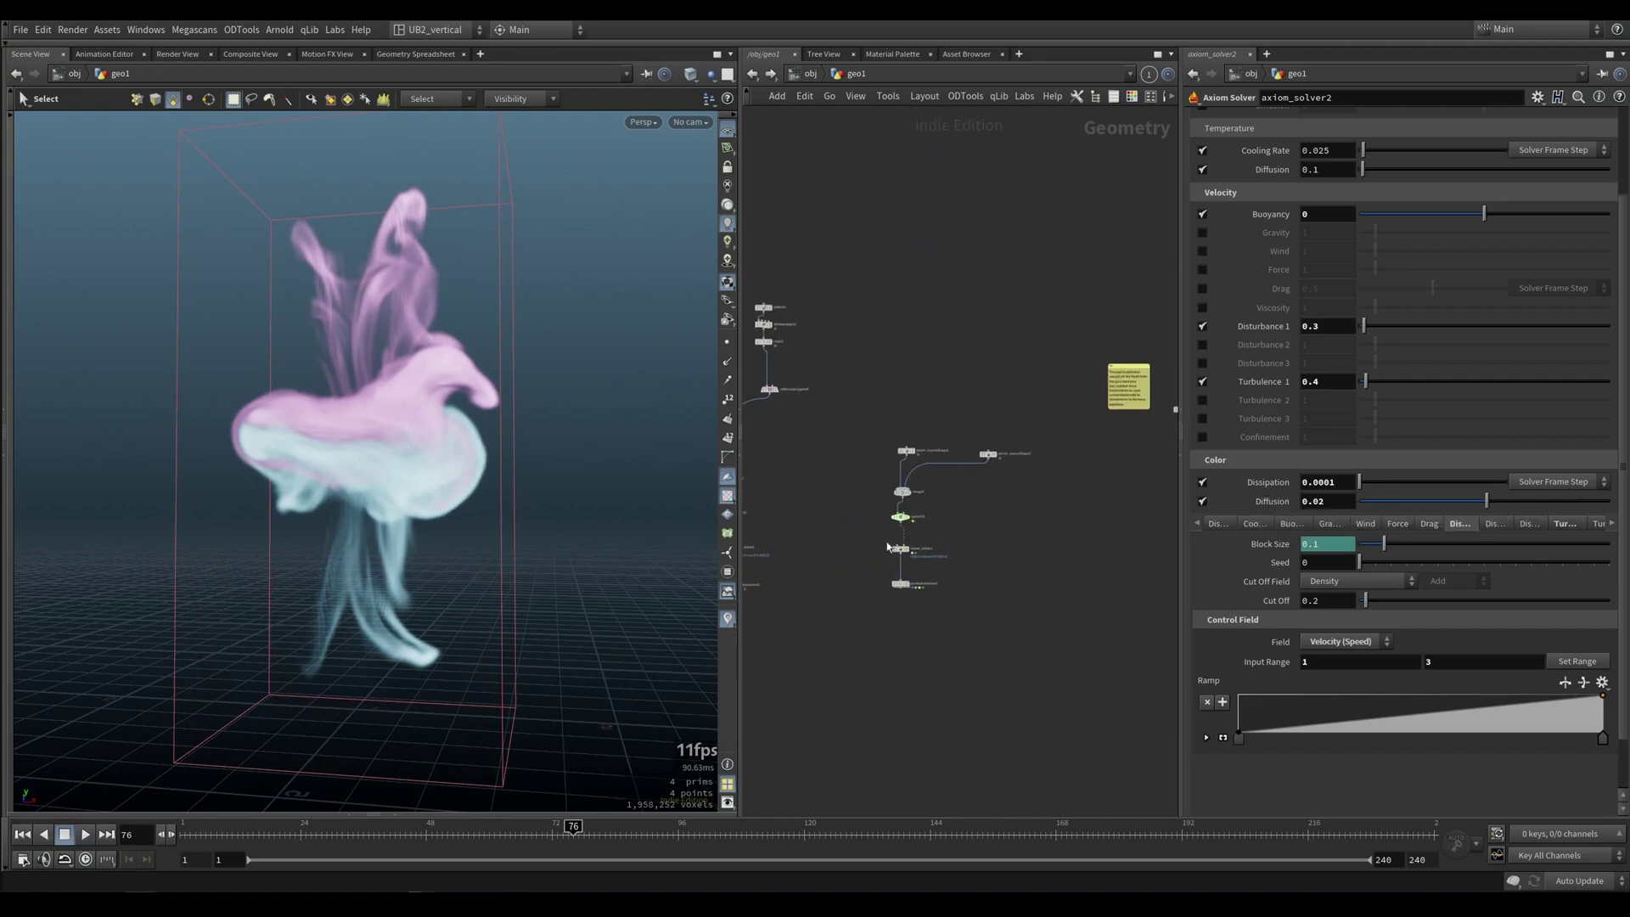
{"action": "scroll", "coordinate": [888, 548], "scroll_direction": "up", "scroll_amount": 5}
{"action": "left_click_drag", "start_coordinate": [884, 347], "coordinate": [880, 315]}
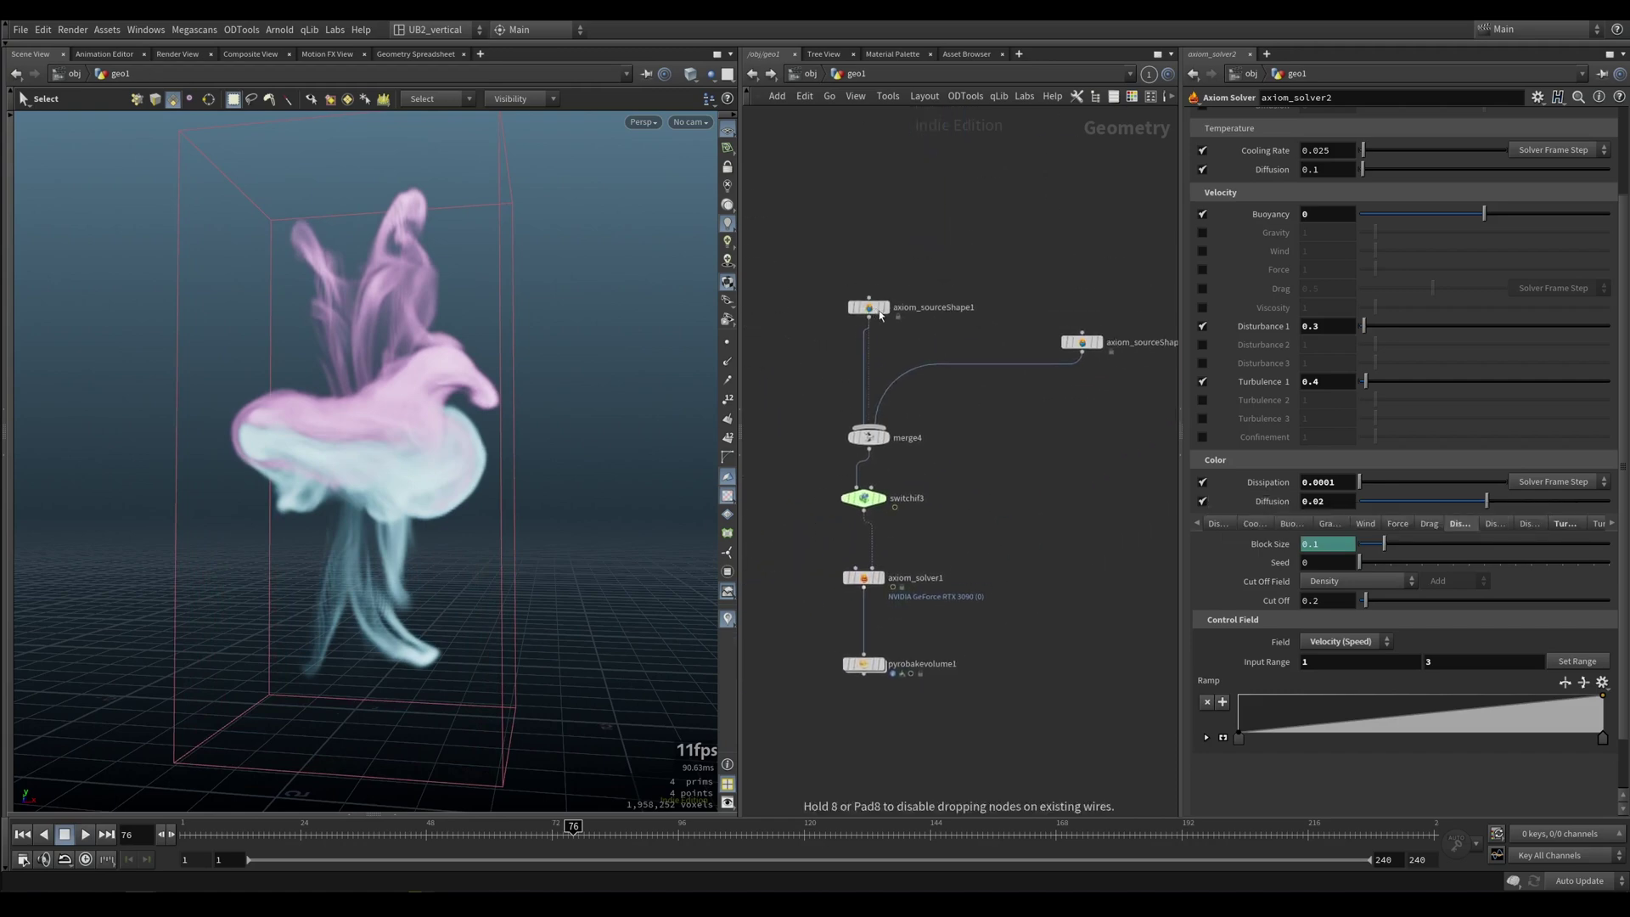
{"action": "middle_click_drag", "start_coordinate": [944, 303], "coordinate": [913, 352]}
{"action": "left_click", "coordinate": [846, 357]}
{"action": "scroll", "coordinate": [869, 392], "scroll_direction": "up", "scroll_amount": 1}
{"action": "left_click", "coordinate": [1057, 395]}
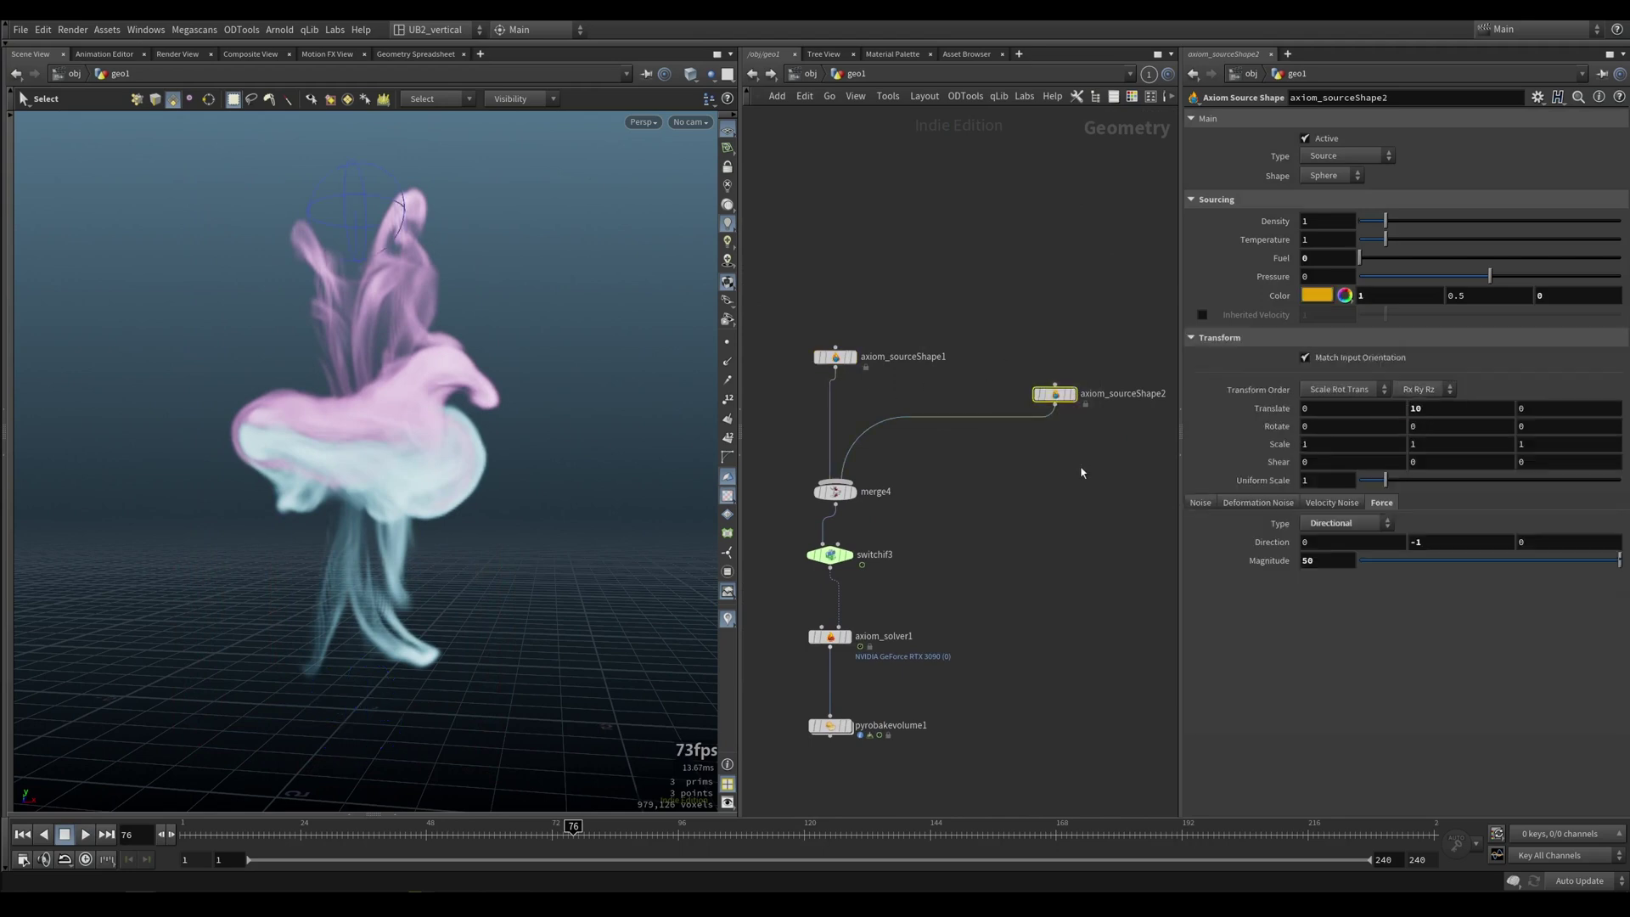
{"action": "left_click", "coordinate": [849, 356]}
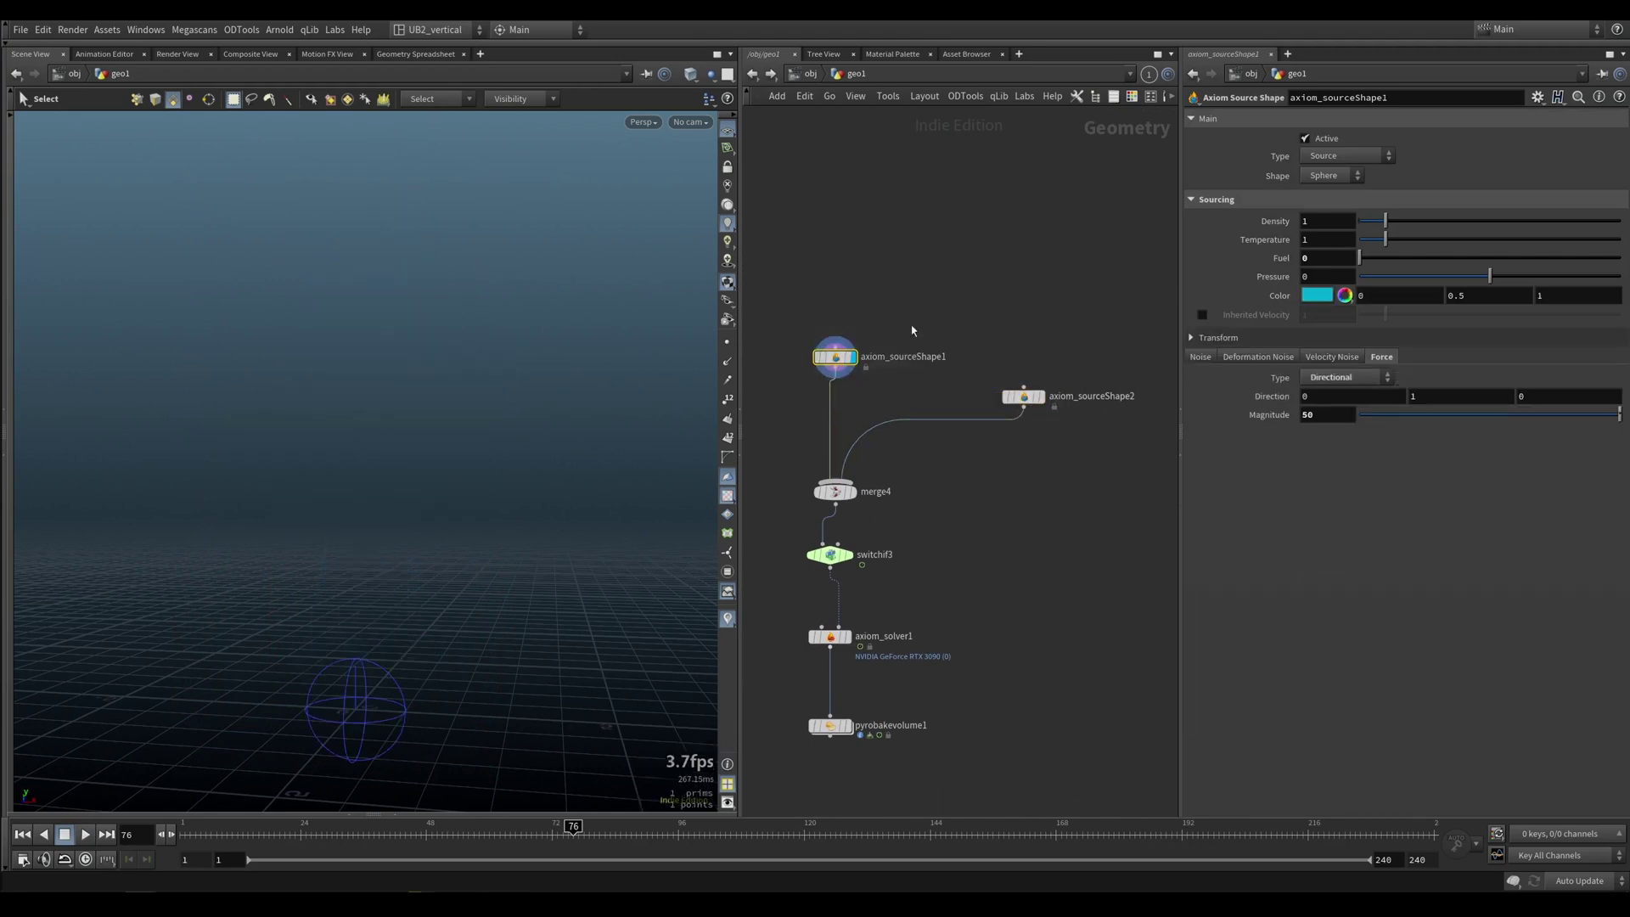
{"action": "left_click", "coordinate": [1038, 395]}
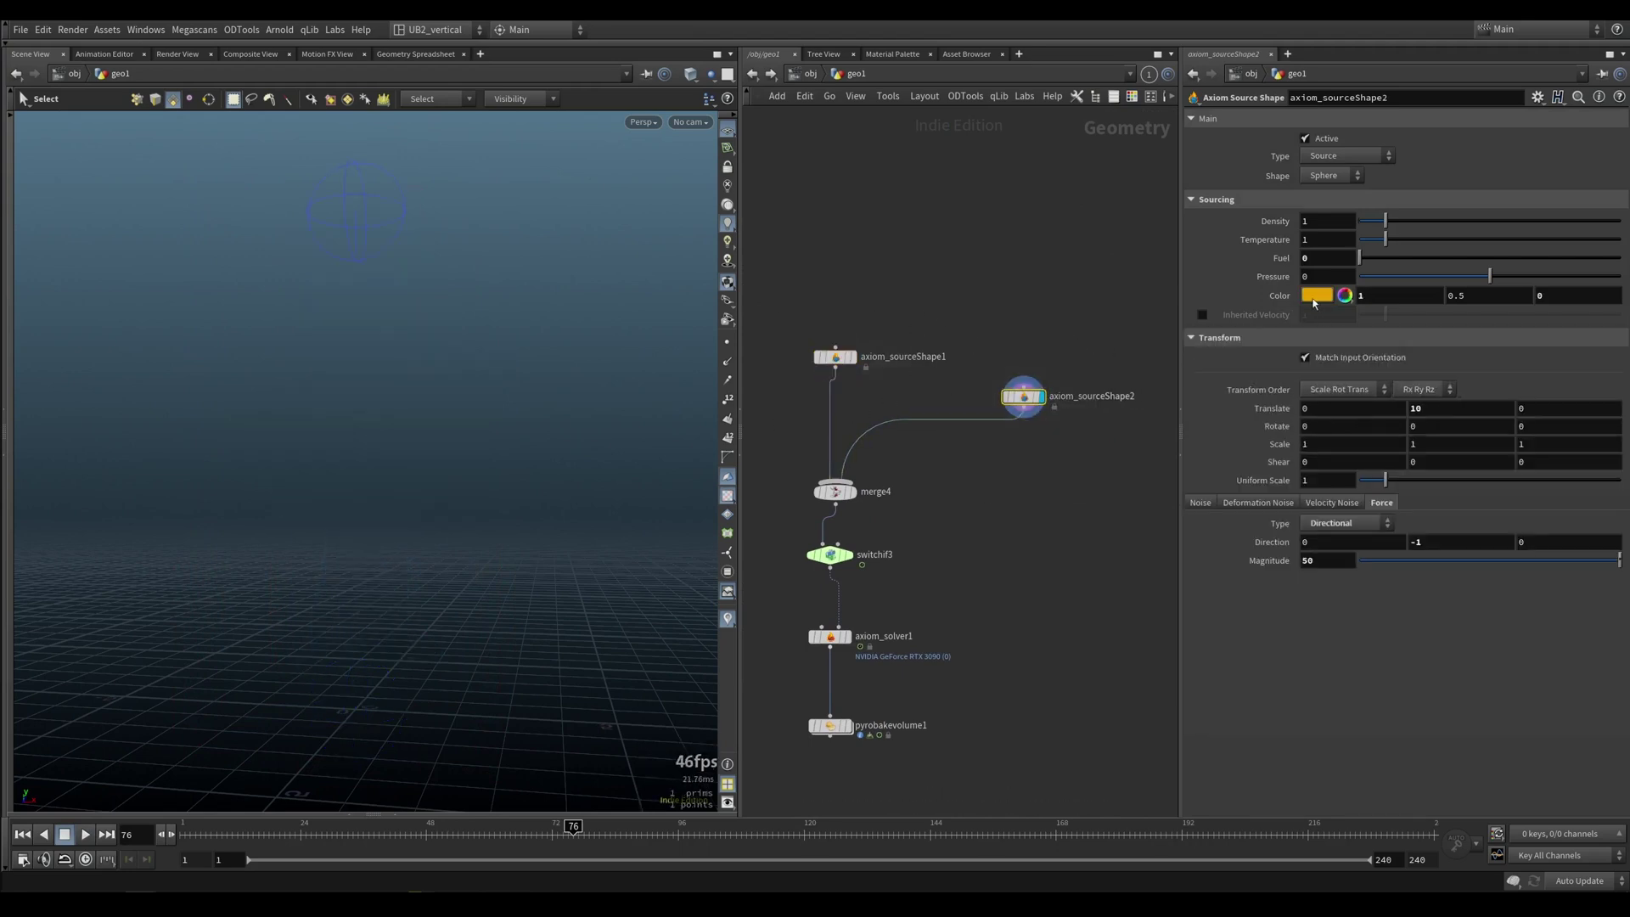
Display axiom_solver1 and replay the simulation of the two colliding sources from the first frame
{"action": "middle_click_drag", "start_coordinate": [980, 541], "coordinate": [1012, 475]}
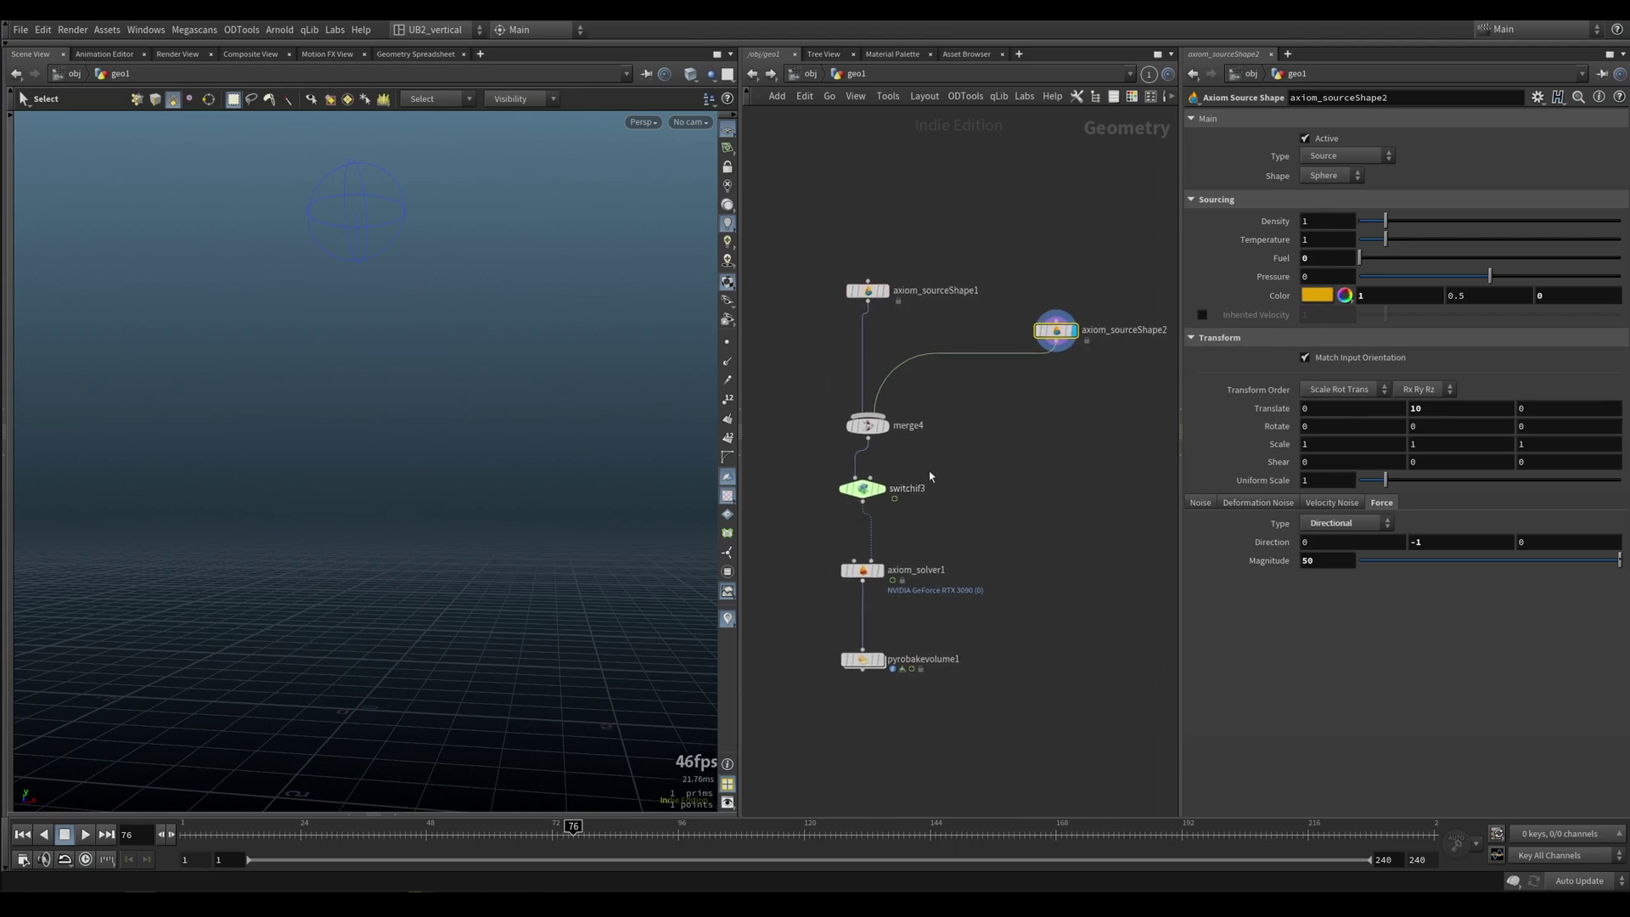
{"action": "left_click", "coordinate": [868, 590]}
{"action": "key", "text": "ctrl+Up"}
{"action": "key", "text": "Up"}
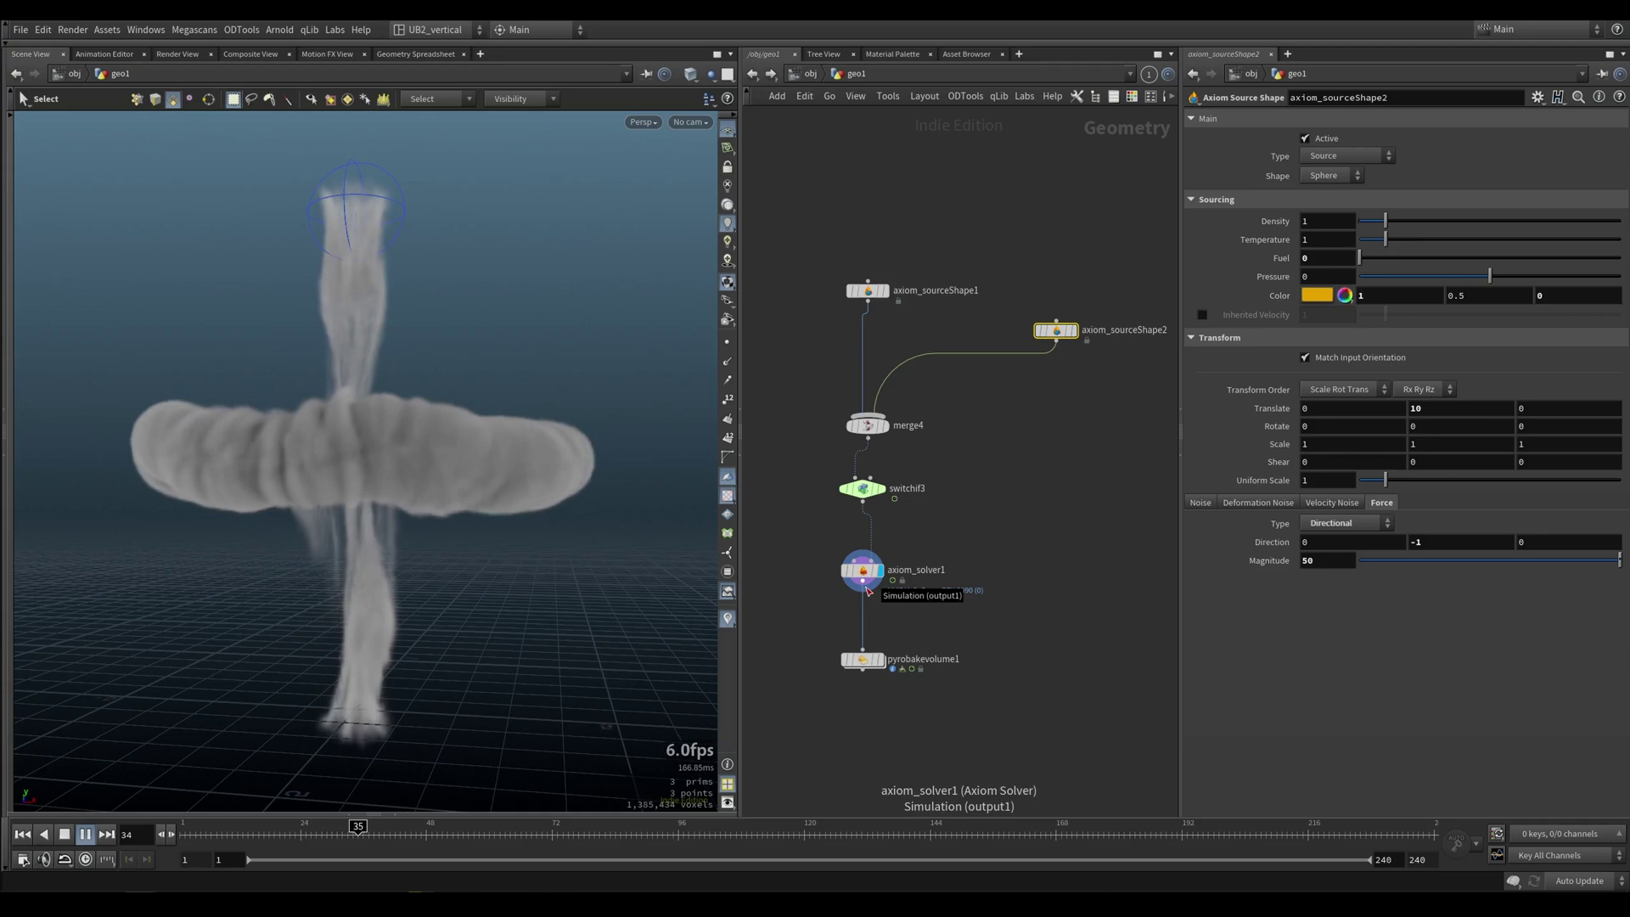
{"action": "key", "text": "ctrl+Up"}
{"action": "key", "text": "Up"}
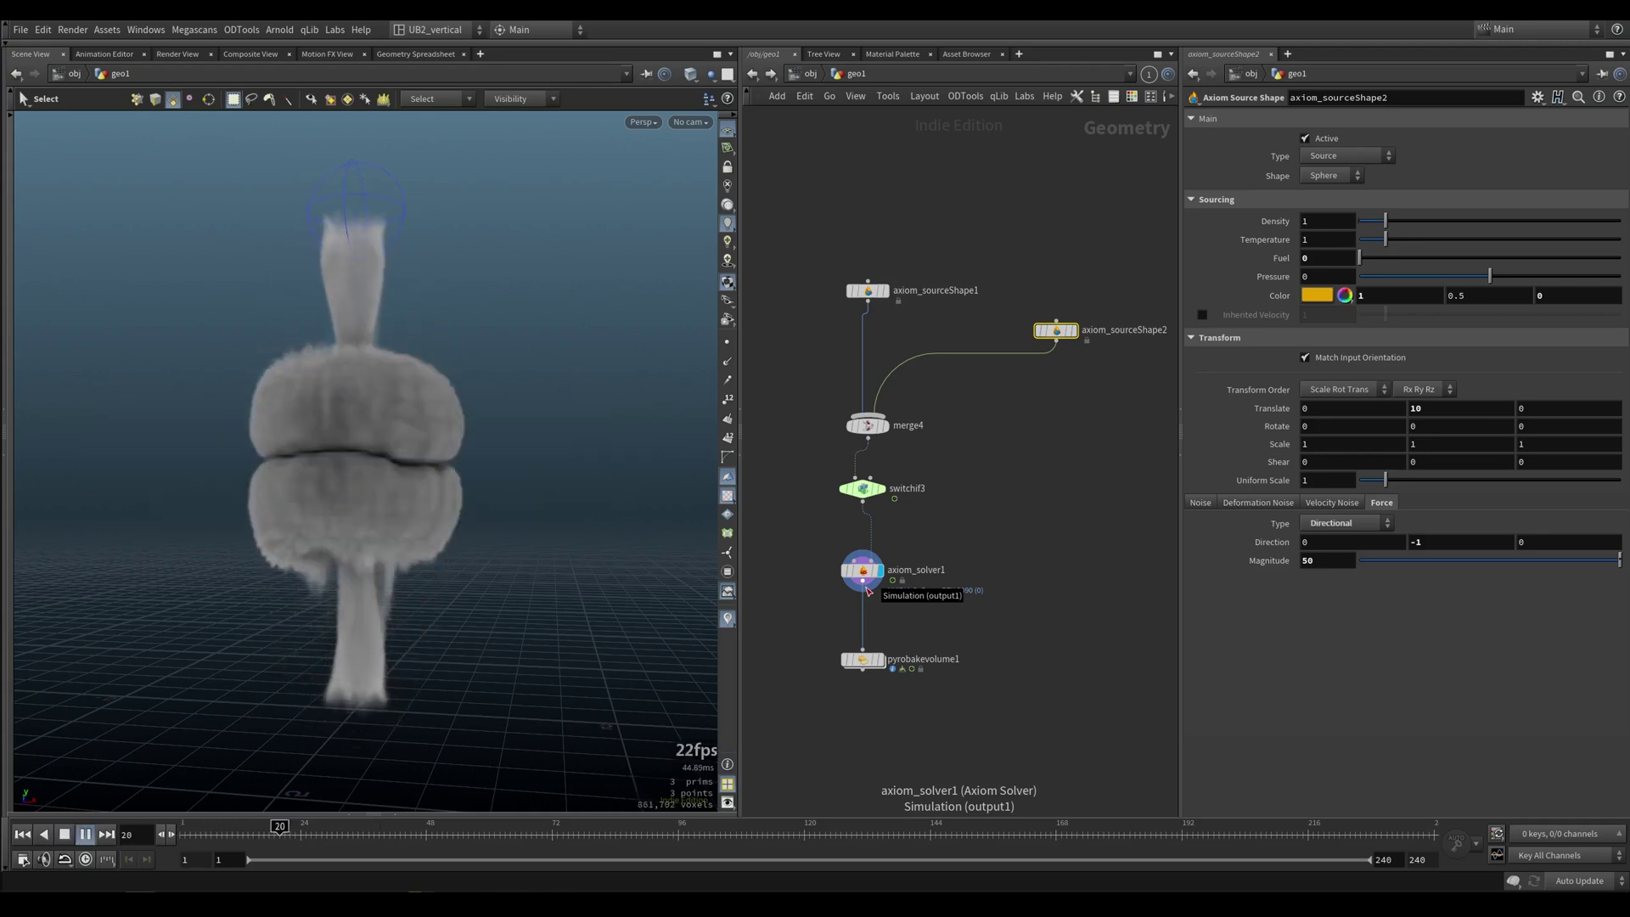
{"action": "key", "text": "Up"}
Display pyrobakevolume1, set its density scale to 0.3 and replay the colored collision from the start to frame 50
{"action": "middle_click_drag", "start_coordinate": [934, 584], "coordinate": [953, 555]}
{"action": "left_click", "coordinate": [899, 632]}
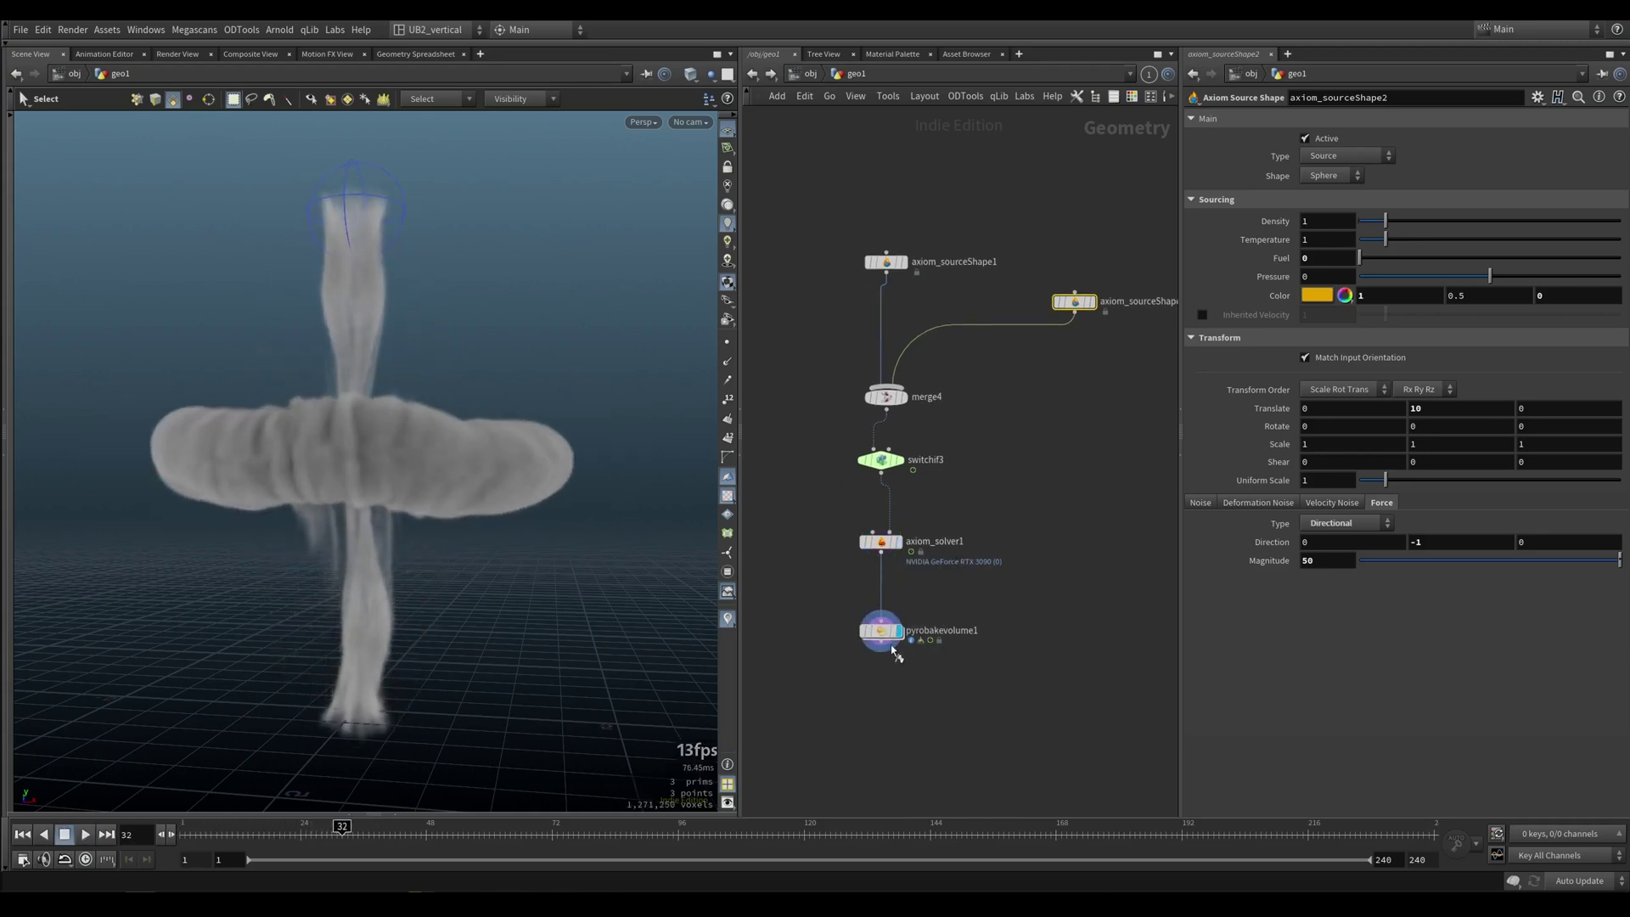
{"action": "left_click", "coordinate": [883, 633]}
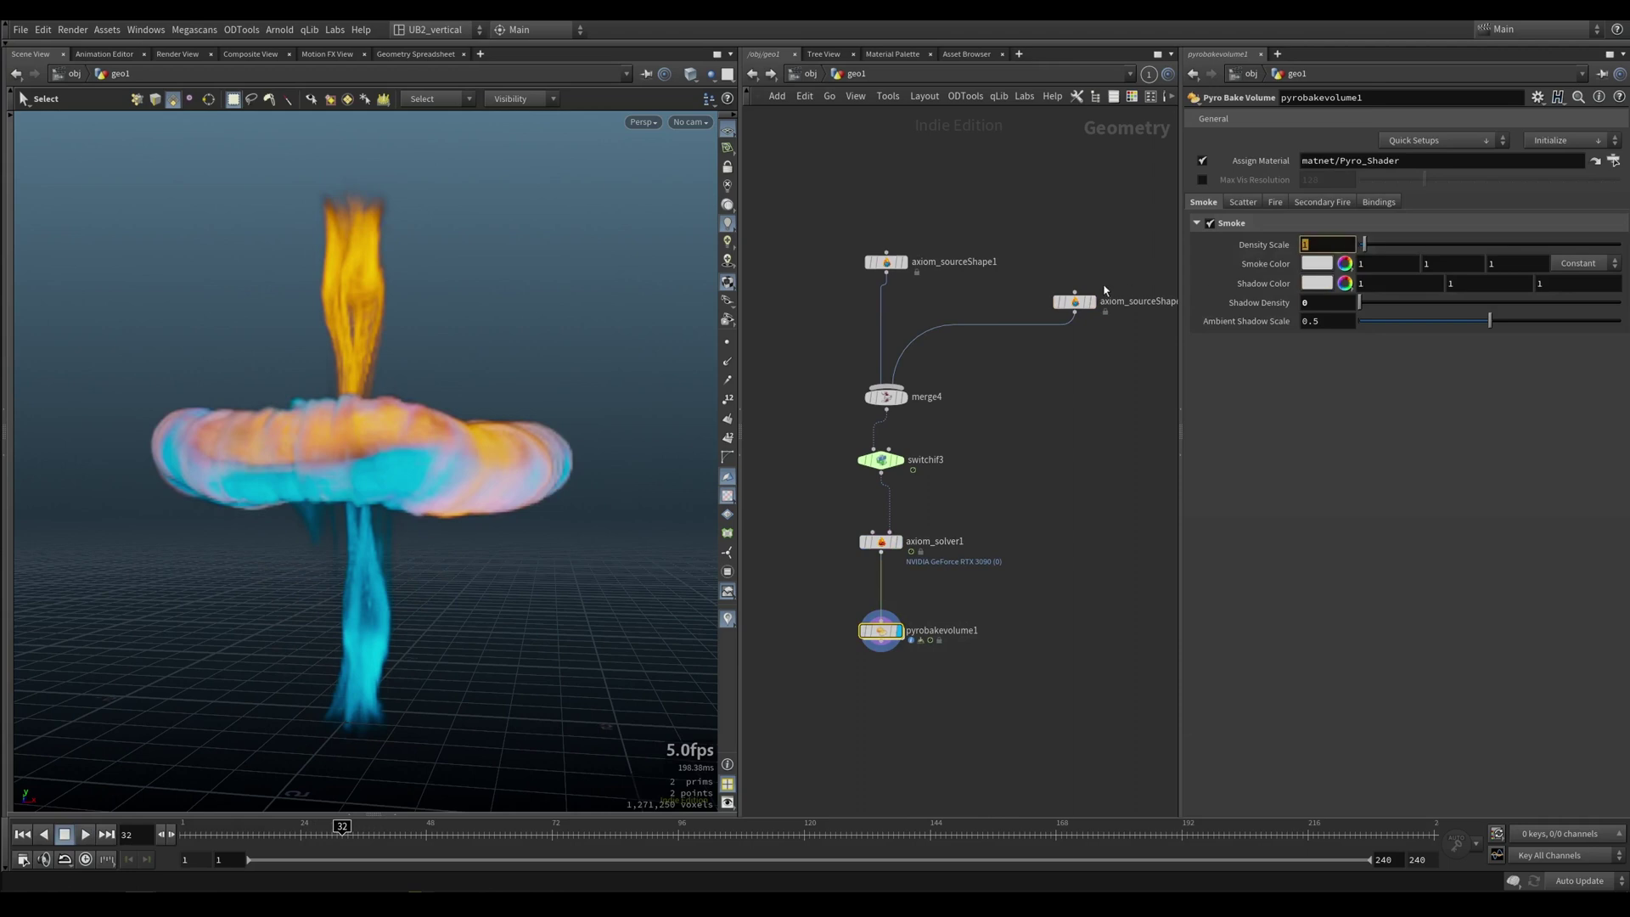
{"action": "key", "text": "ctrl+Left"}
{"action": "key", "text": "Up"}
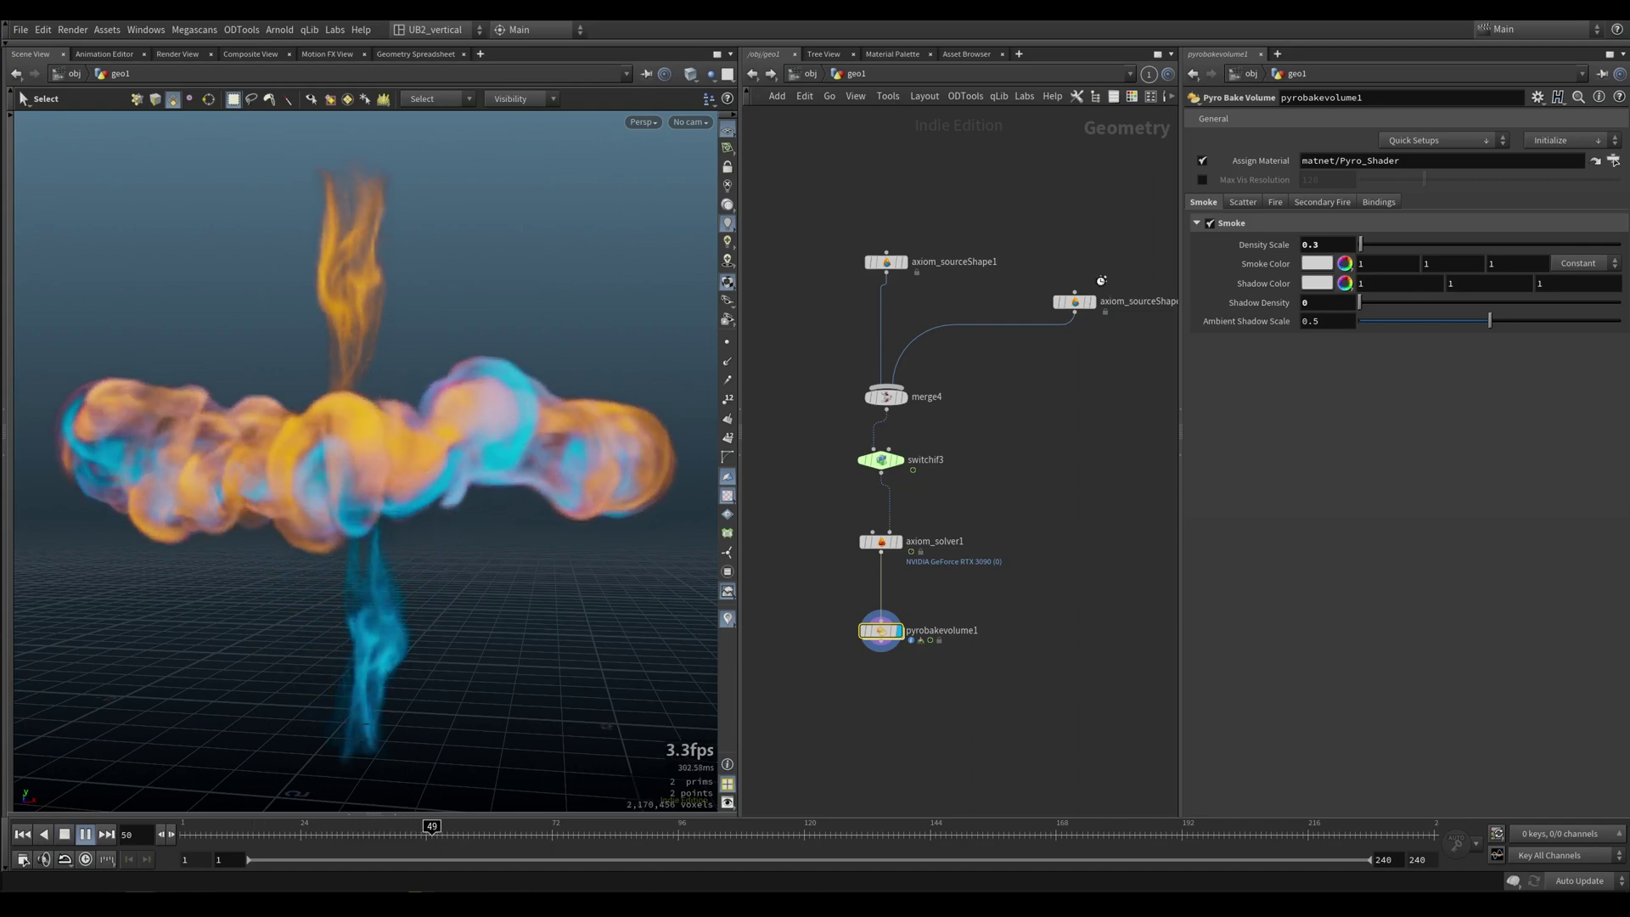
{"action": "key", "text": "Up"}
{"action": "scroll", "coordinate": [258, 495], "scroll_direction": "down", "scroll_amount": 4}
{"action": "left_click_drag", "start_coordinate": [258, 495], "coordinate": [377, 475], "text": "alt"}
{"action": "key", "text": "s"}
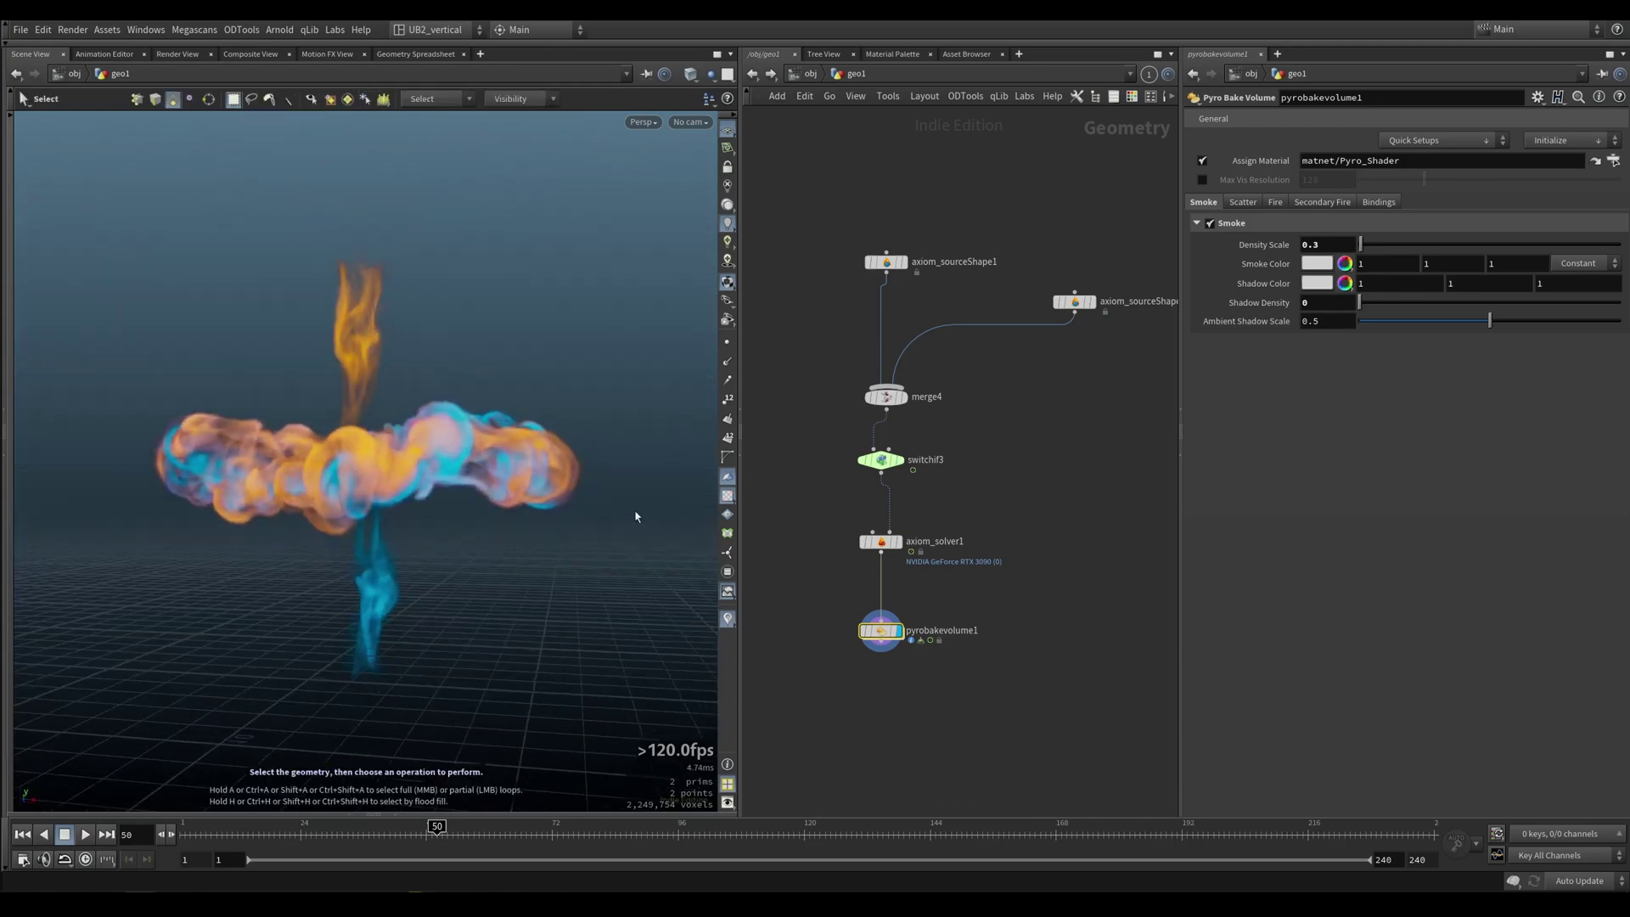
Display pyrobakevolume4 in the explosion network and play its simulation from the start to frame 21
{"action": "middle_click_drag", "start_coordinate": [939, 469], "coordinate": [836, 504]}
{"action": "scroll", "coordinate": [951, 475], "scroll_direction": "down", "scroll_amount": 6}
{"action": "middle_click_drag", "start_coordinate": [1042, 482], "coordinate": [909, 487]}
{"action": "scroll", "coordinate": [1000, 622], "scroll_direction": "up", "scroll_amount": 5}
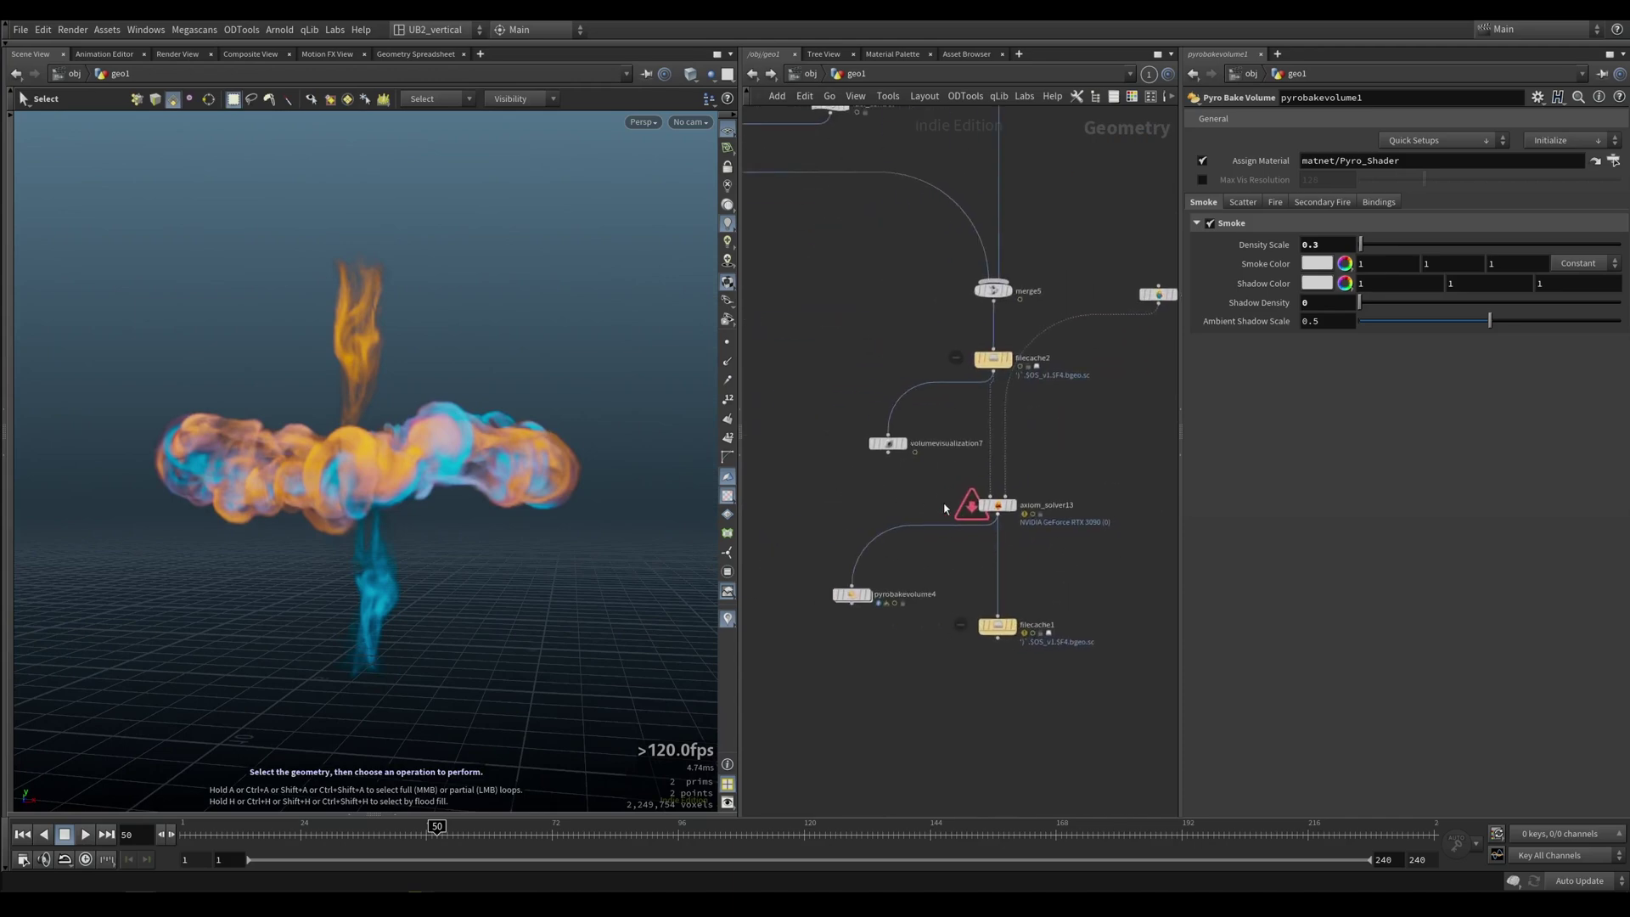
{"action": "key", "text": "ctrl+Up"}
{"action": "left_click_drag", "start_coordinate": [827, 565], "coordinate": [856, 616]}
{"action": "key", "text": "r"}
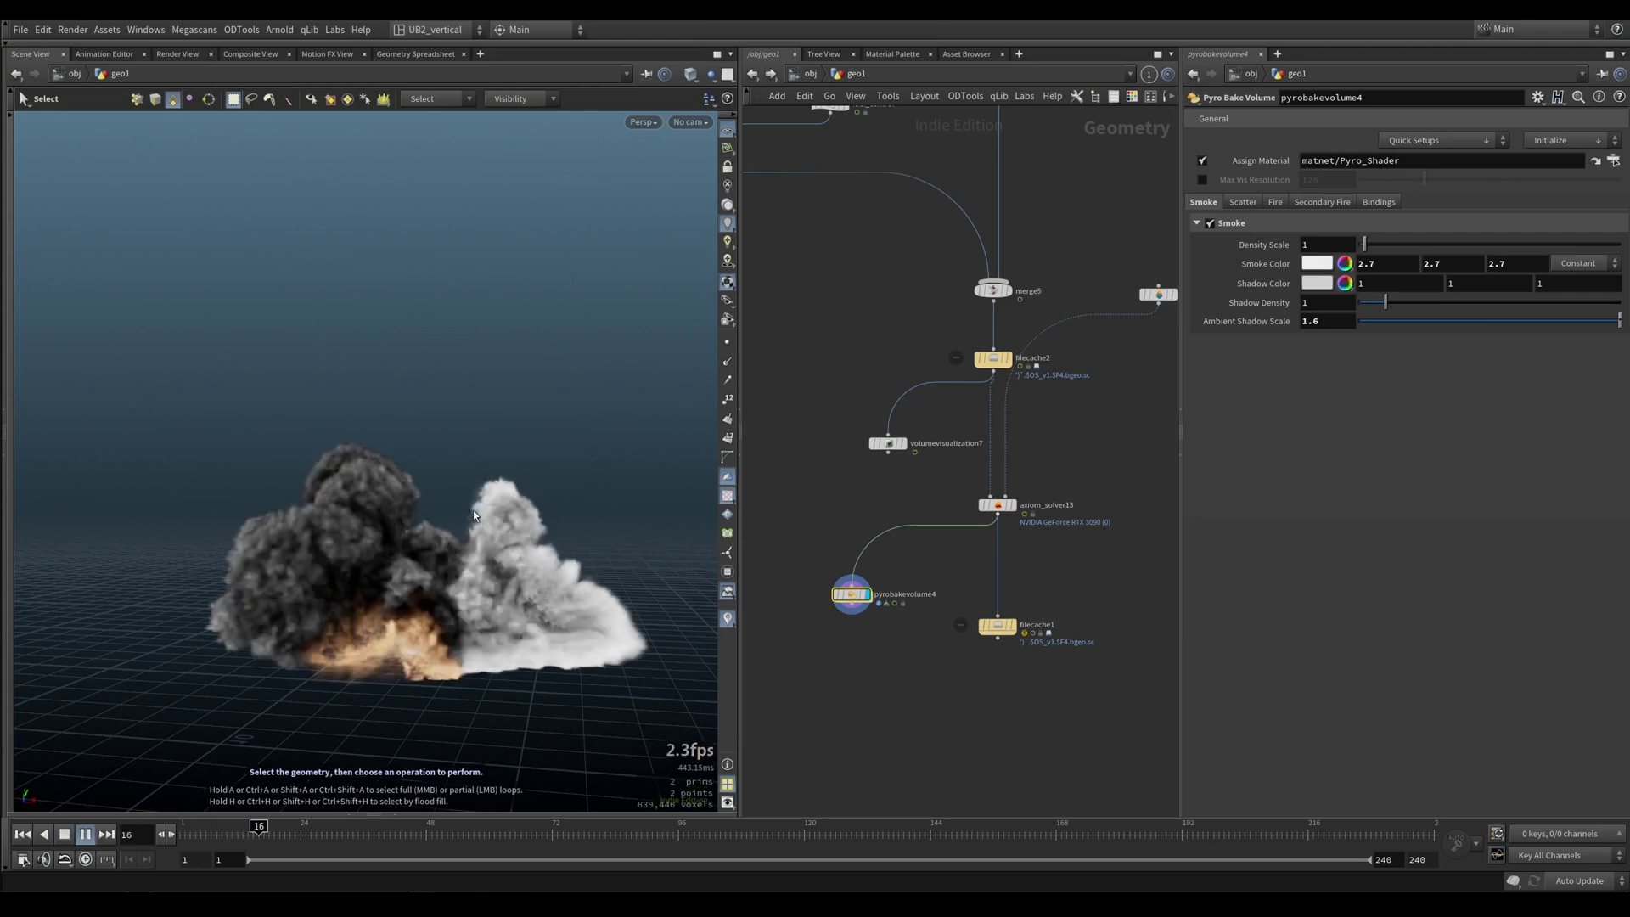
{"action": "key", "text": "Up"}
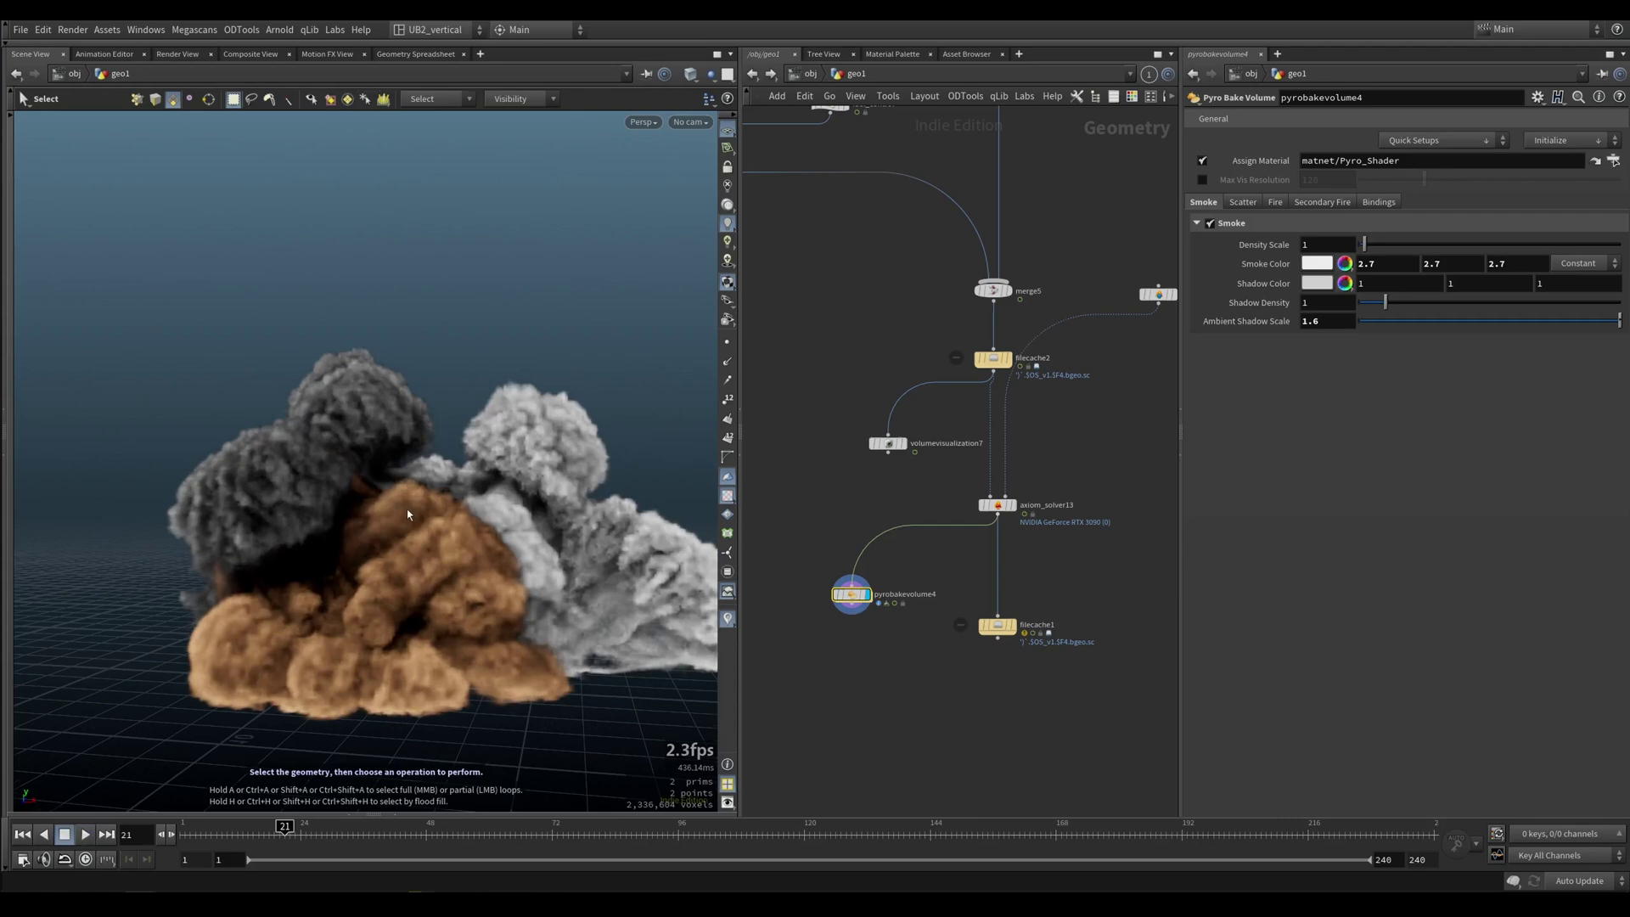
Play the explosion on to frame 42 and inspect its mixing smoke colors from several angles
{"action": "left_click_drag", "start_coordinate": [406, 509], "coordinate": [274, 604], "text": "alt"}
{"action": "left_click_drag", "start_coordinate": [288, 486], "coordinate": [480, 459]}
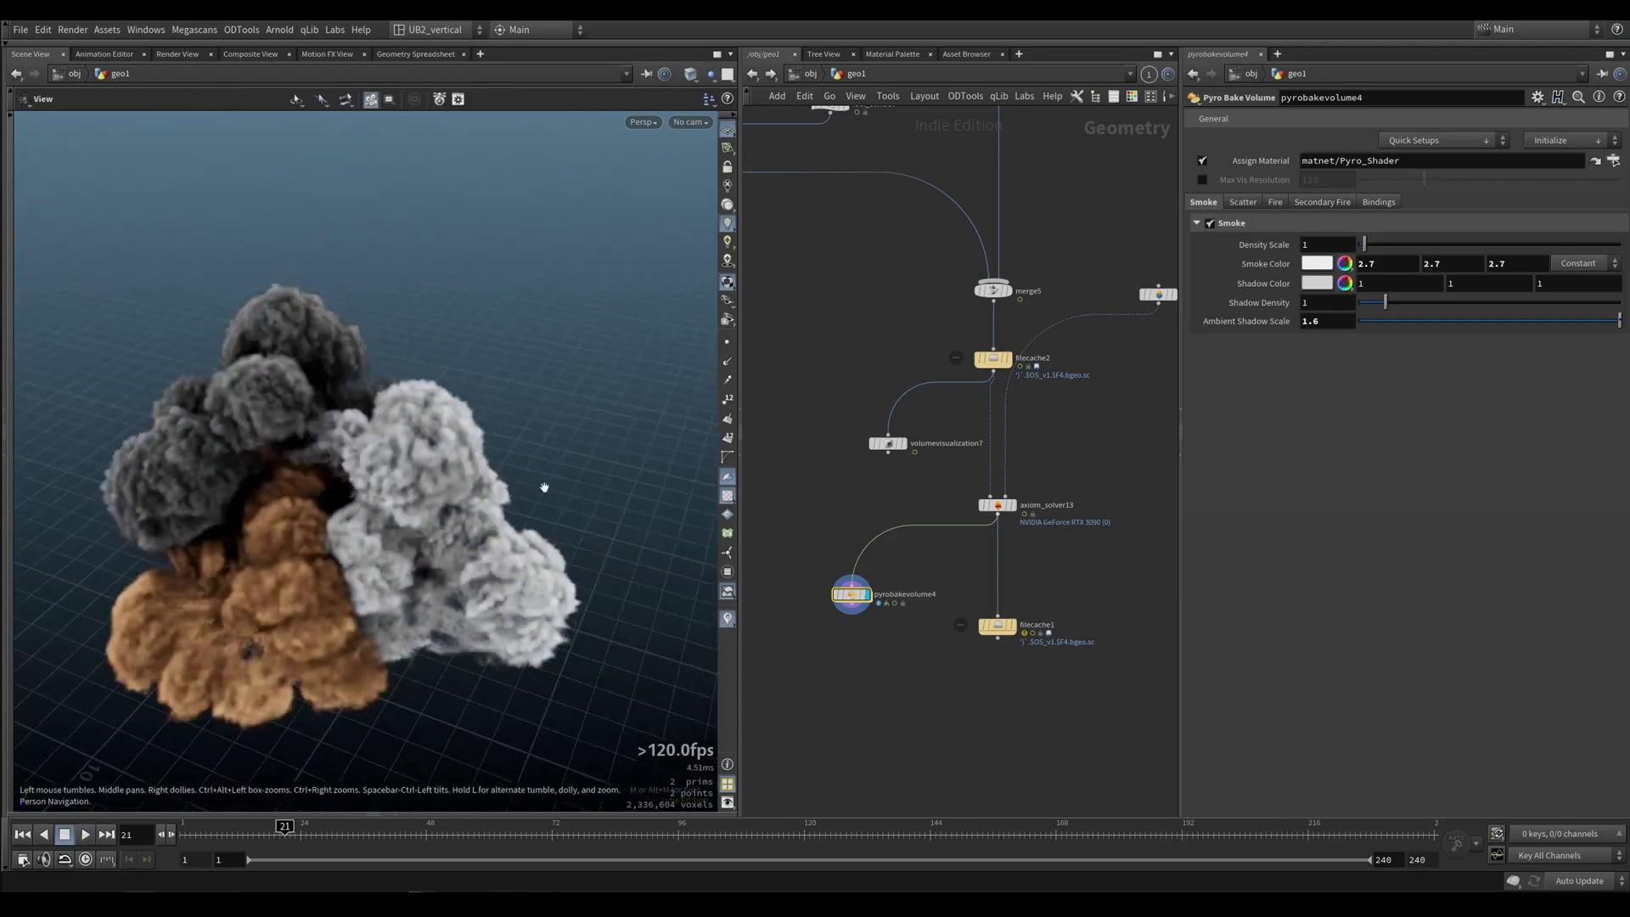
{"action": "right_click_drag", "start_coordinate": [546, 487], "coordinate": [475, 564], "text": "alt"}
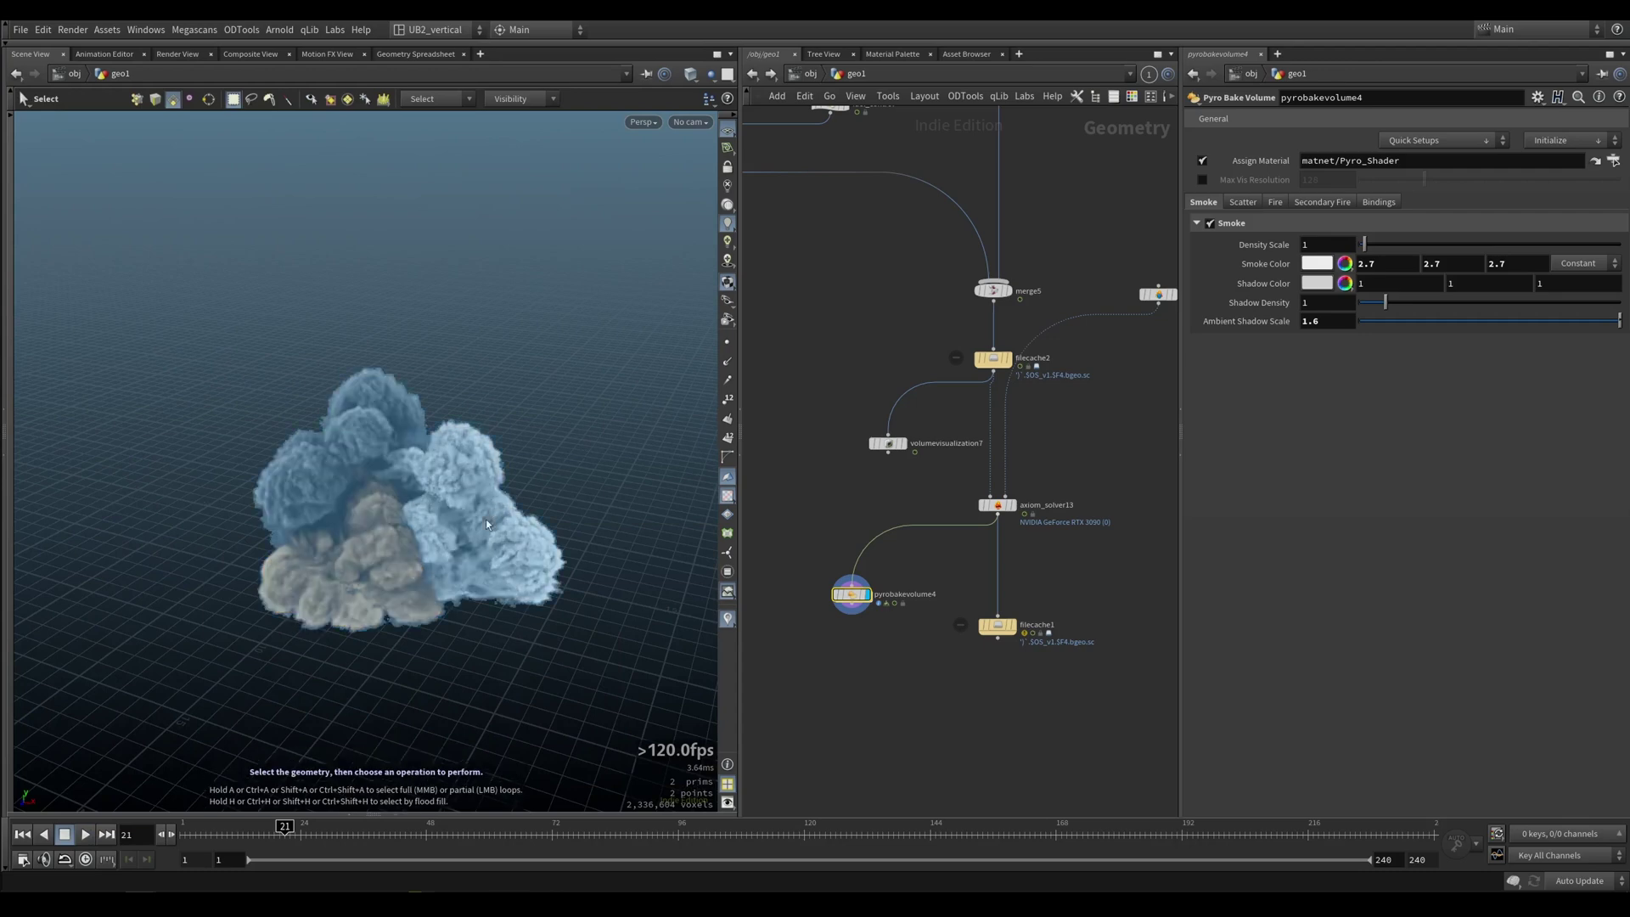
{"action": "left_click_drag", "start_coordinate": [363, 596], "coordinate": [412, 586], "text": "alt"}
{"action": "key", "text": "Up"}
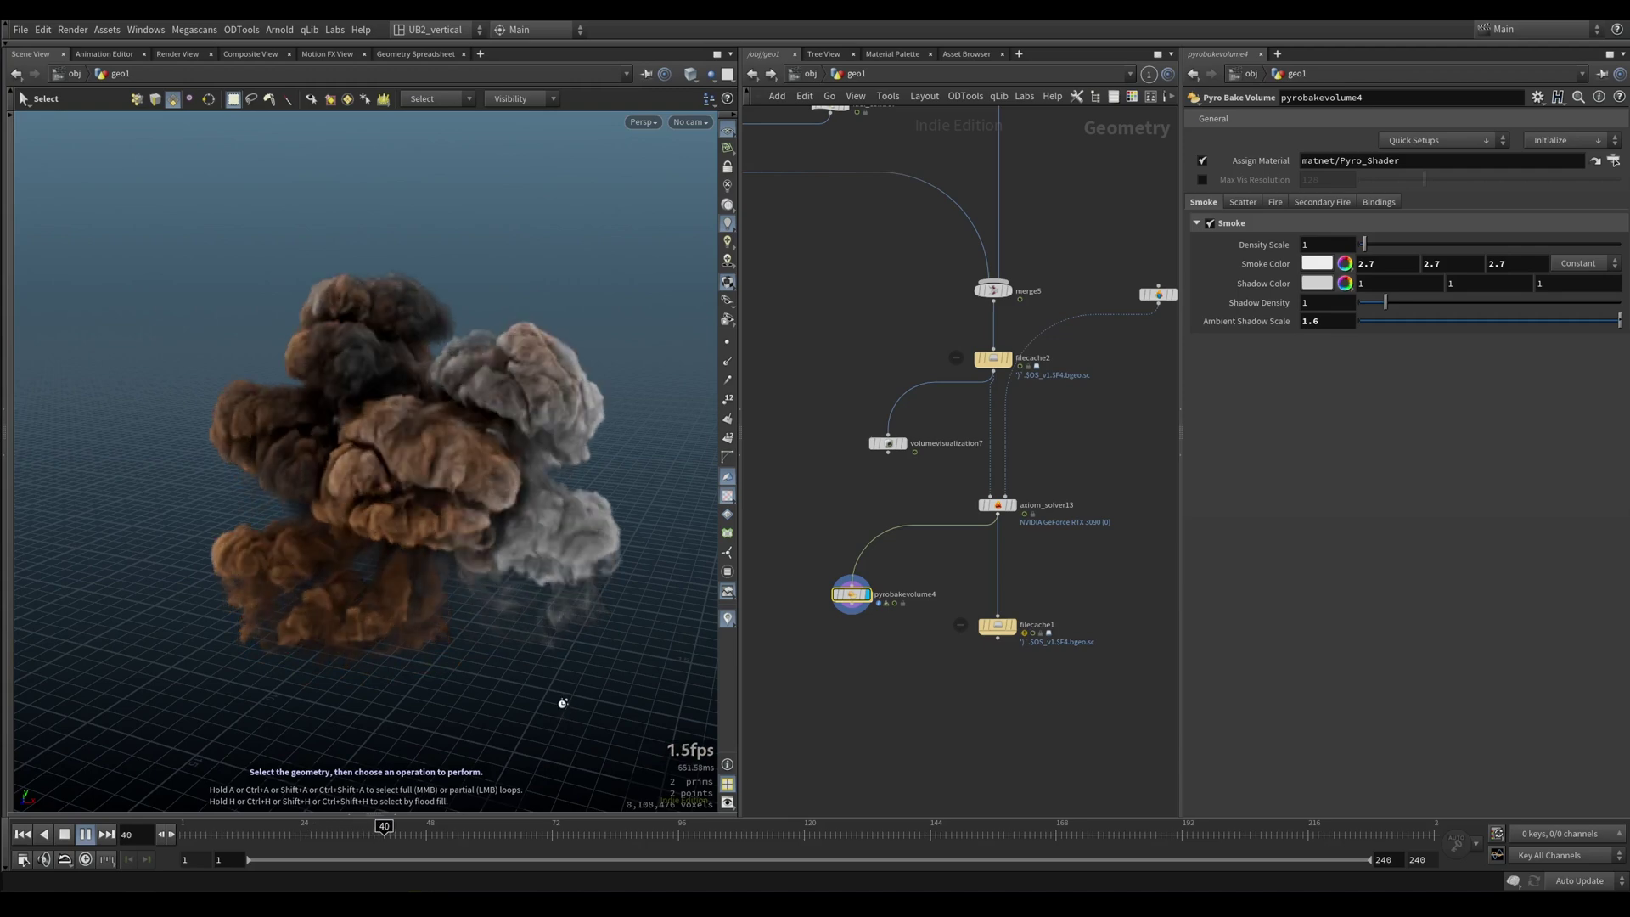
{"action": "key", "text": "Escape"}
{"action": "right_click_drag", "start_coordinate": [608, 656], "coordinate": [539, 636], "text": "alt"}
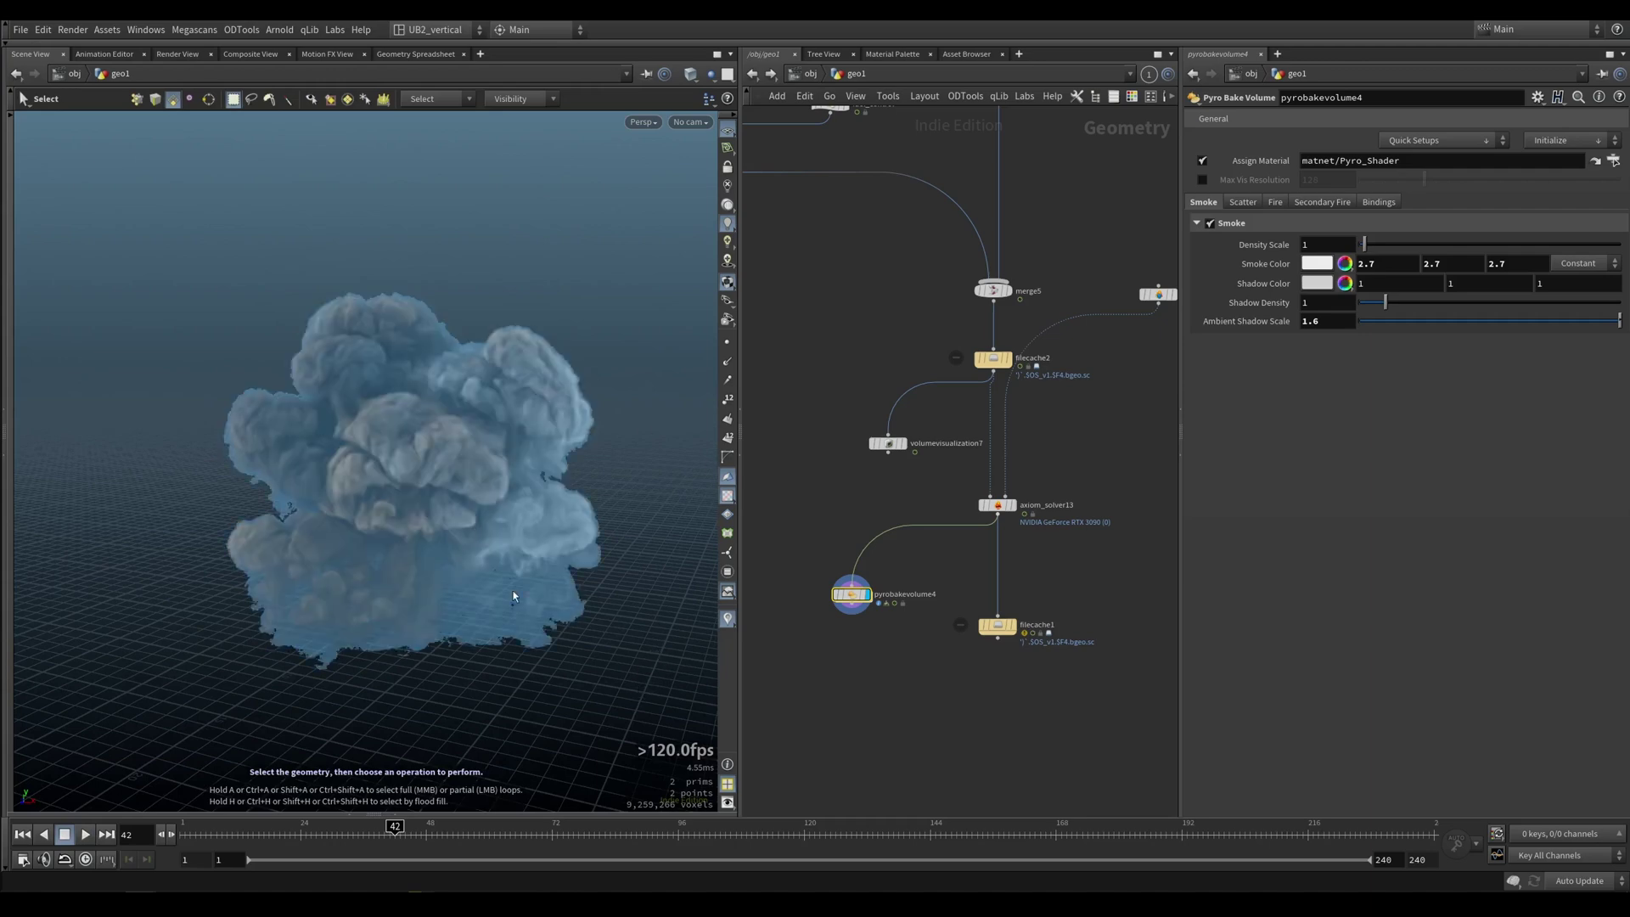
{"action": "left_click_drag", "start_coordinate": [637, 552], "coordinate": [630, 538], "text": "alt"}
{"action": "right_click_drag", "start_coordinate": [629, 518], "coordinate": [616, 507], "text": "alt"}
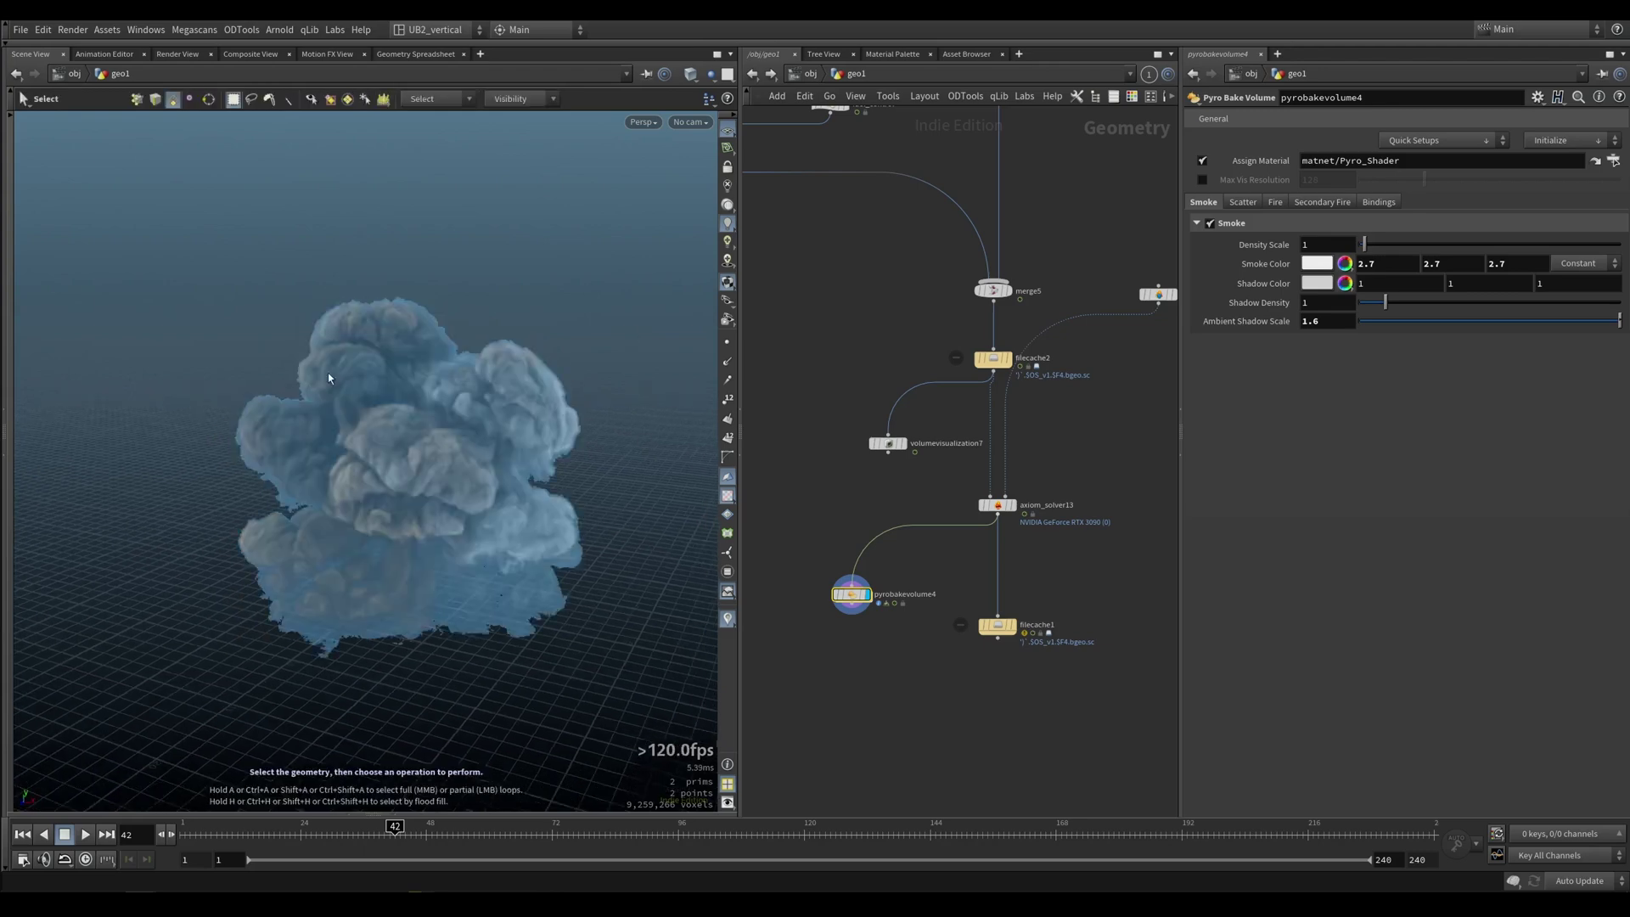
{"action": "left_click_drag", "start_coordinate": [321, 377], "coordinate": [389, 450], "text": "alt"}
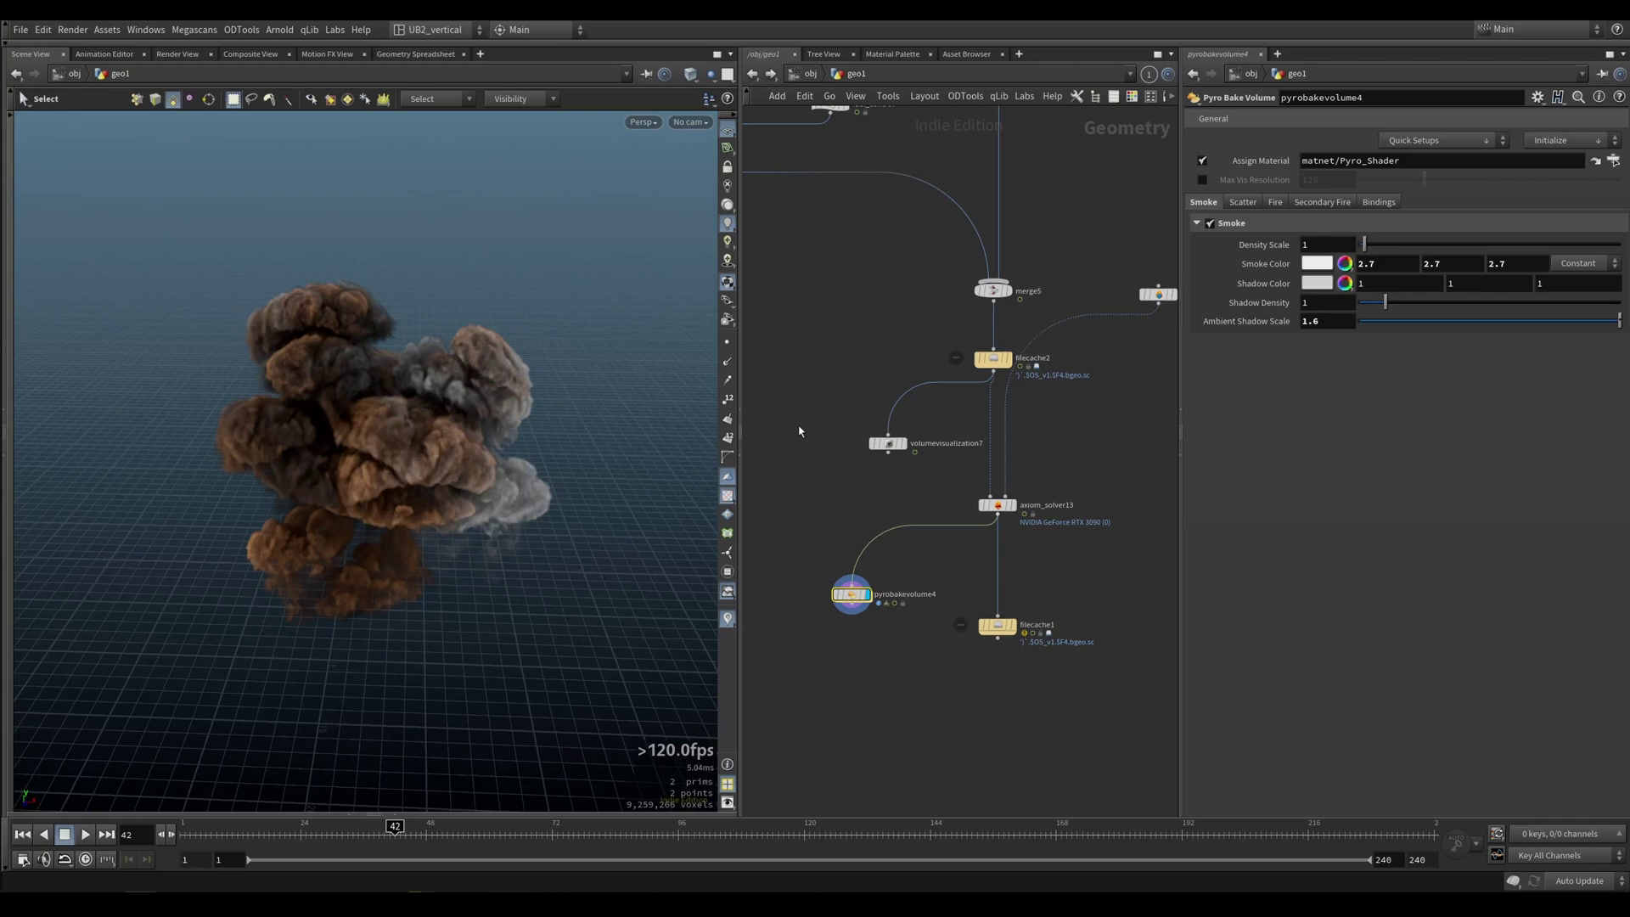
{"action": "left_click_drag", "start_coordinate": [586, 565], "coordinate": [599, 522]}
Display pyroburstsource1 in the explosion network's source branches and go to frame 13 to view its burst points
{"action": "scroll", "coordinate": [567, 552], "scroll_direction": "down", "scroll_amount": 3}
{"action": "middle_click_drag", "start_coordinate": [807, 310], "coordinate": [895, 531]}
{"action": "scroll", "coordinate": [896, 533], "scroll_direction": "down", "scroll_amount": 6}
{"action": "middle_click_drag", "start_coordinate": [927, 373], "coordinate": [913, 540]}
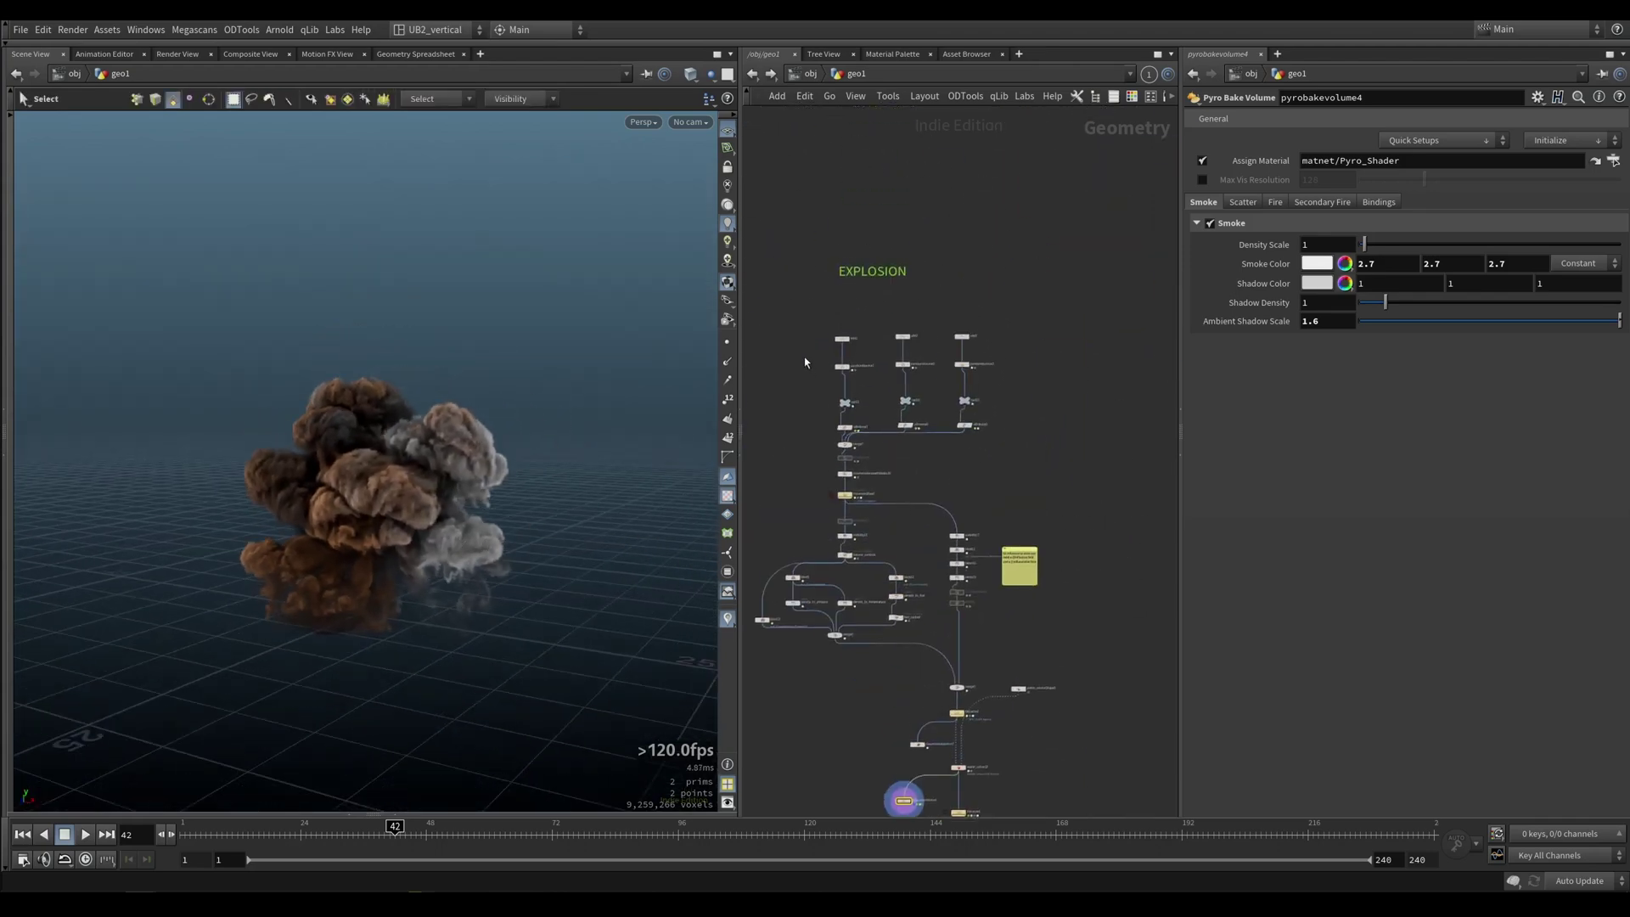
{"action": "scroll", "coordinate": [805, 359], "scroll_direction": "up", "scroll_amount": 6}
{"action": "left_click", "coordinate": [933, 304]}
{"action": "middle_click_drag", "start_coordinate": [836, 369], "coordinate": [800, 359]}
{"action": "left_click", "coordinate": [883, 377]}
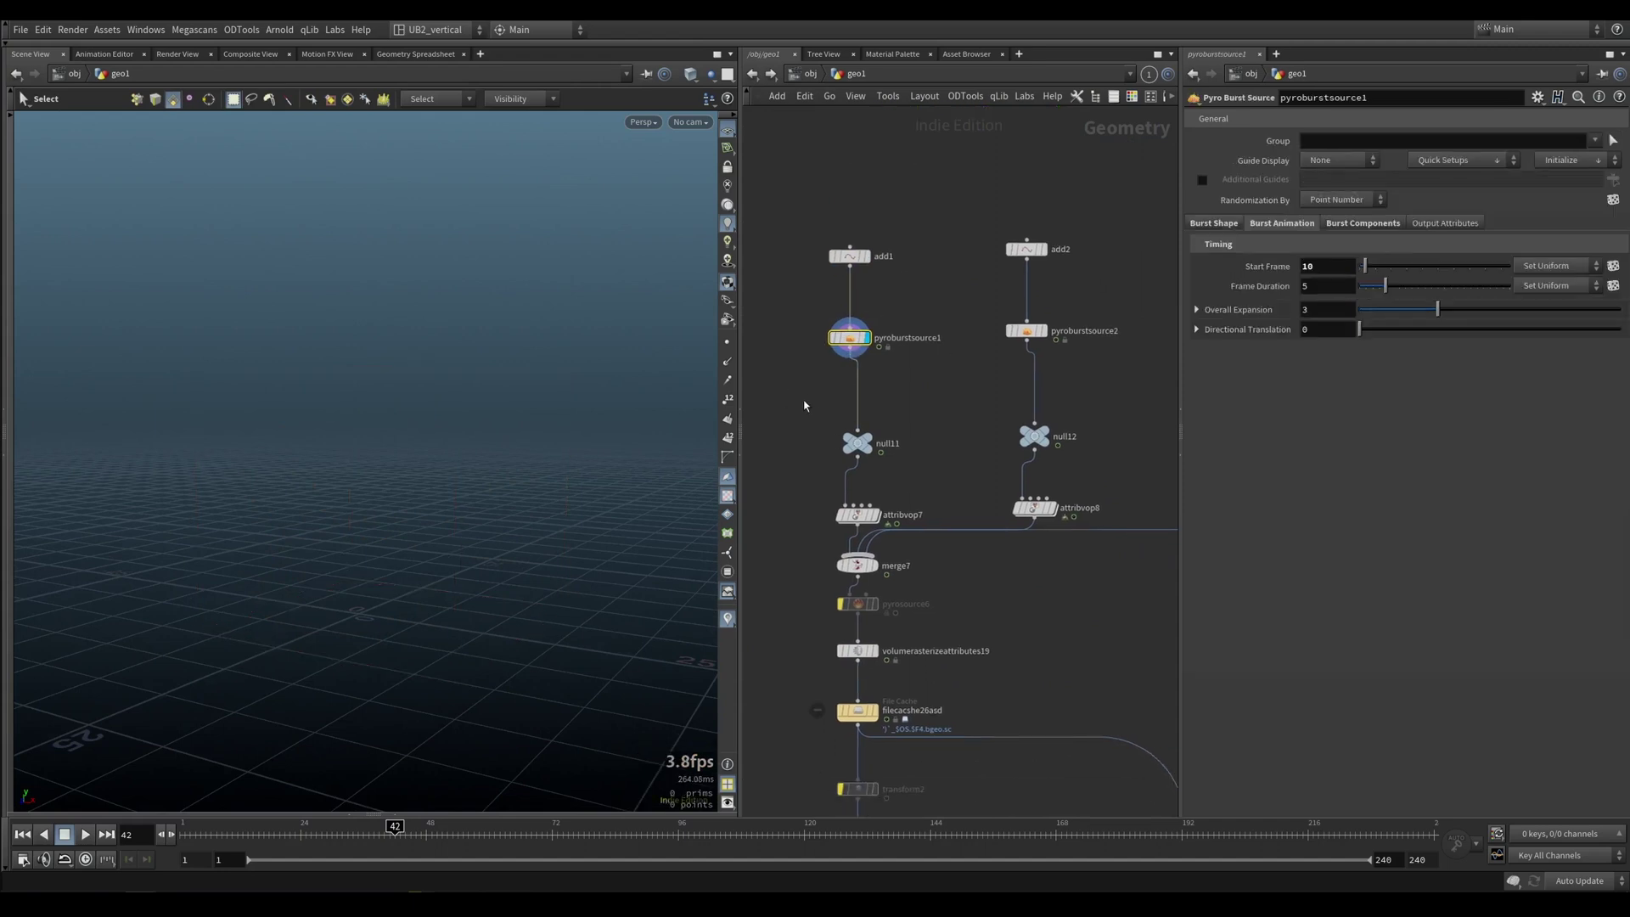
{"action": "left_click_drag", "start_coordinate": [216, 835], "coordinate": [245, 834]}
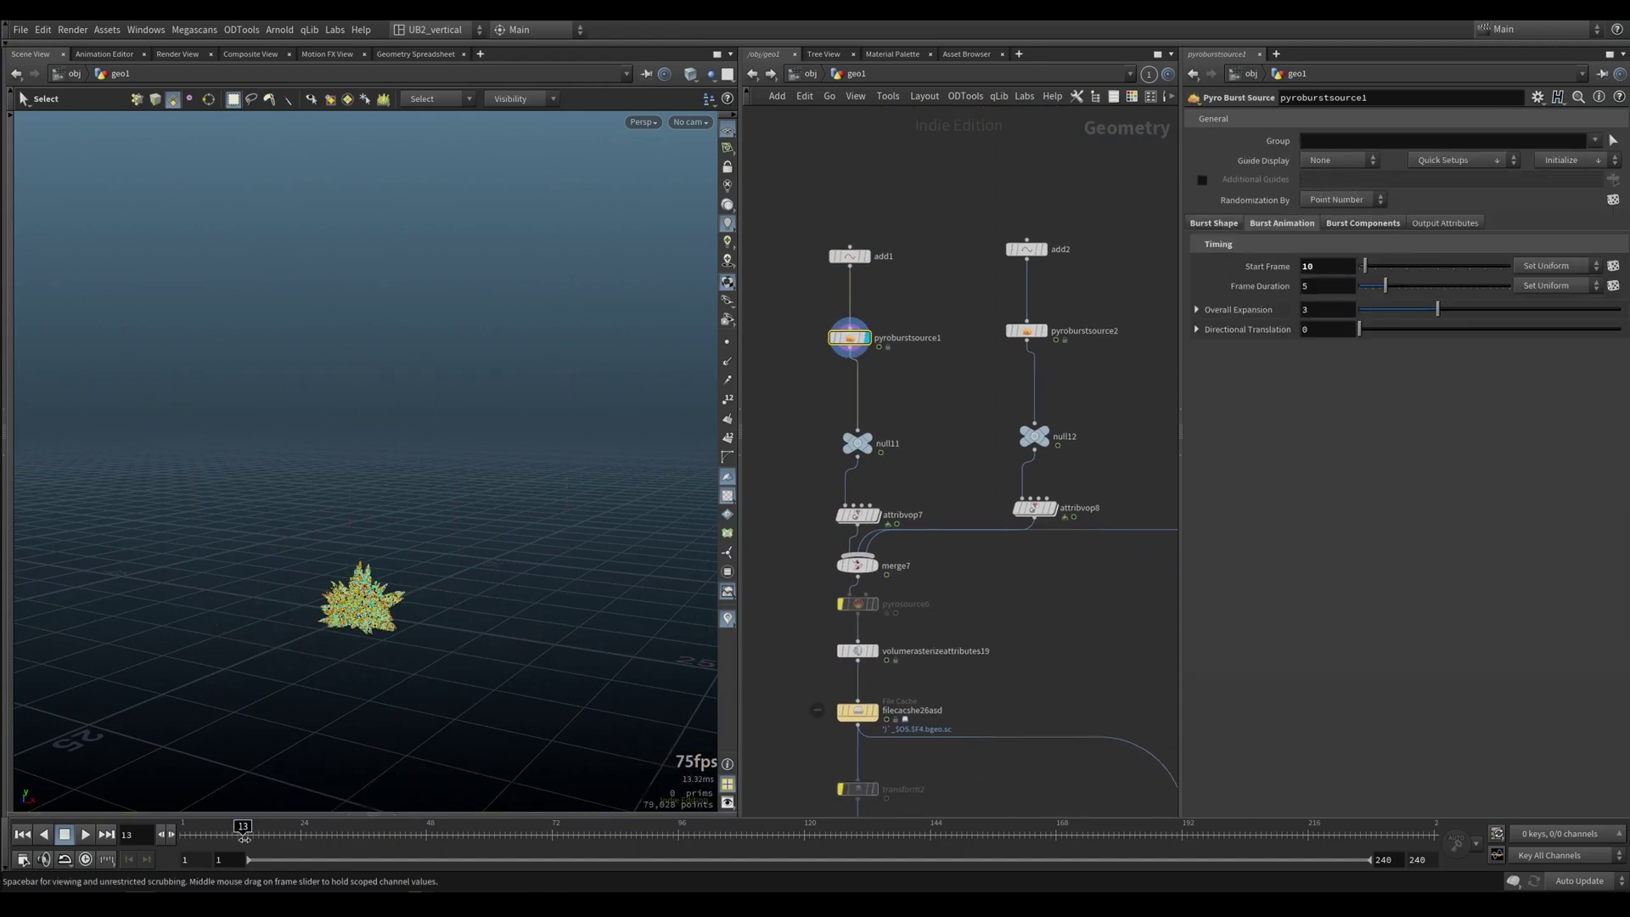
Display attribvop7 and check the color ramp it applies to the burst points
{"action": "middle_click_drag", "start_coordinate": [912, 434], "coordinate": [905, 380]}
{"action": "left_click_drag", "start_coordinate": [900, 363], "coordinate": [829, 475]}
{"action": "left_click_drag", "start_coordinate": [849, 461], "coordinate": [849, 425]}
{"action": "scroll", "coordinate": [814, 418], "scroll_direction": "up", "scroll_amount": 3}
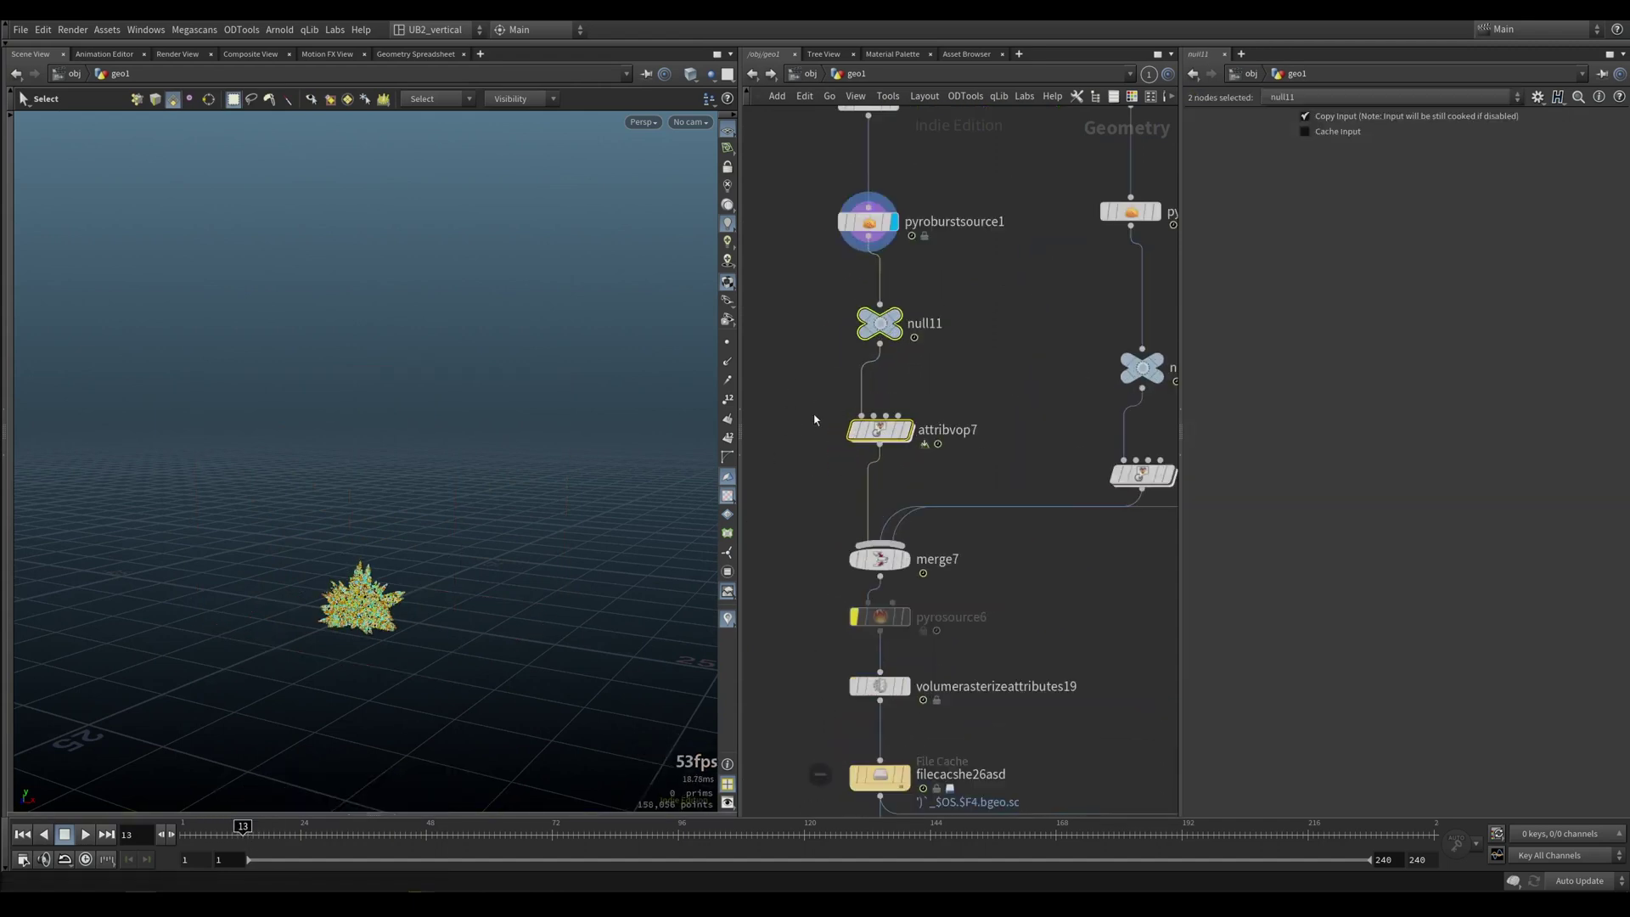
{"action": "left_click", "coordinate": [874, 430]}
{"action": "key", "text": "r"}
{"action": "scroll", "coordinate": [841, 458], "scroll_direction": "up", "scroll_amount": 3}
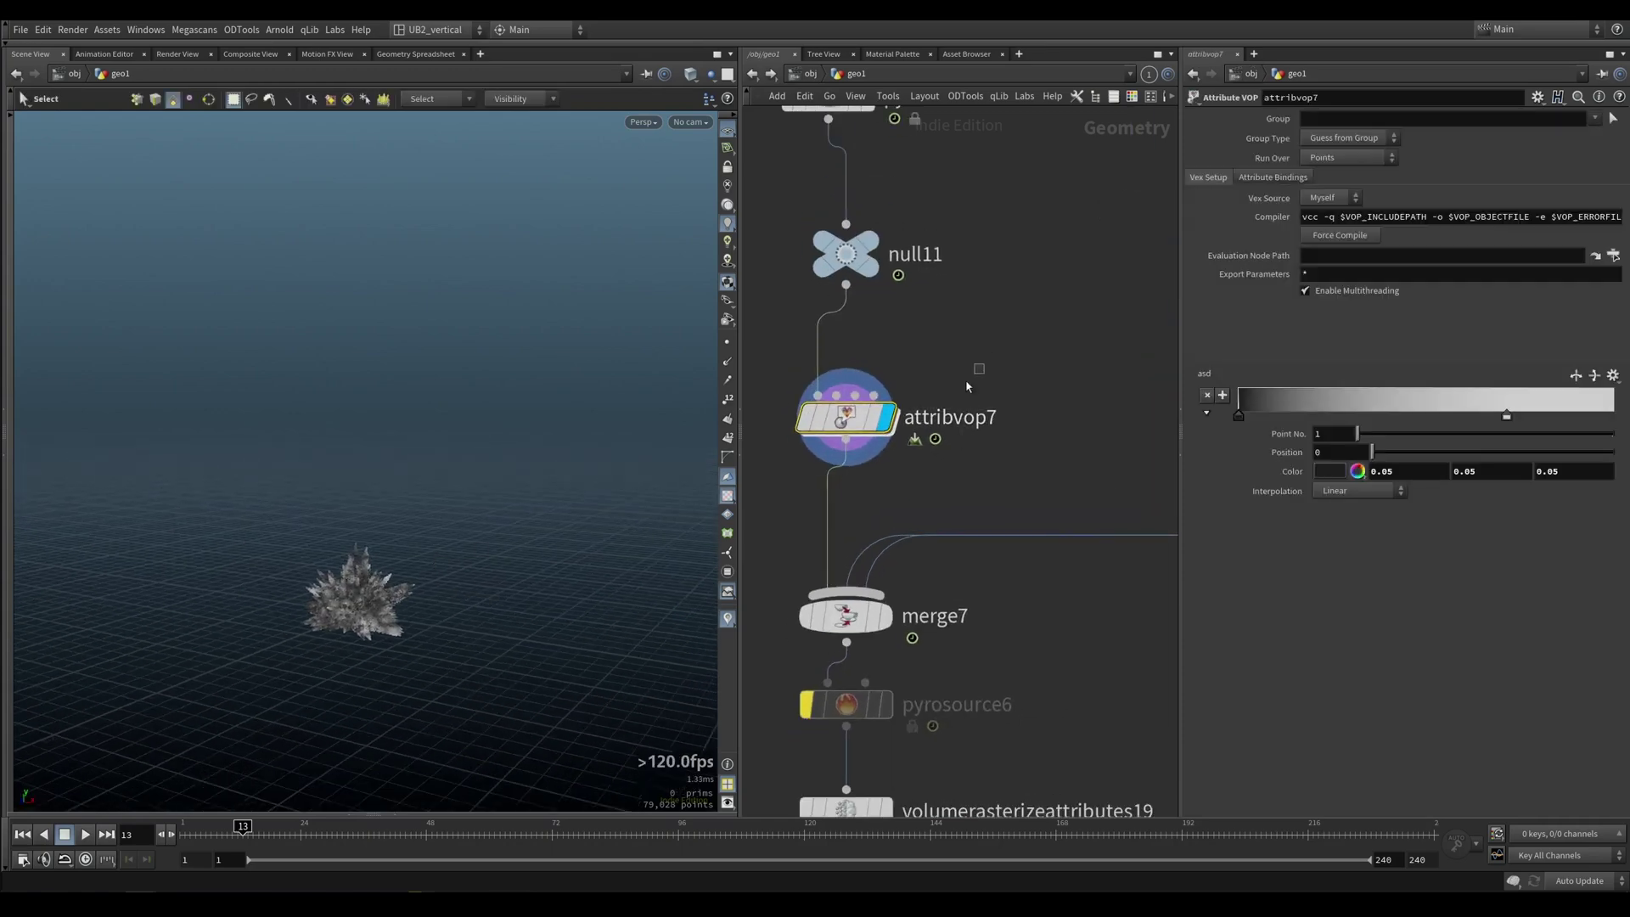
Inspect the turbulent noise and ramp network inside attribvop7, and shift its white ramp point to position 0.611205
{"action": "key", "text": "Return"}
{"action": "scroll", "coordinate": [916, 357], "scroll_direction": "up", "scroll_amount": 4}
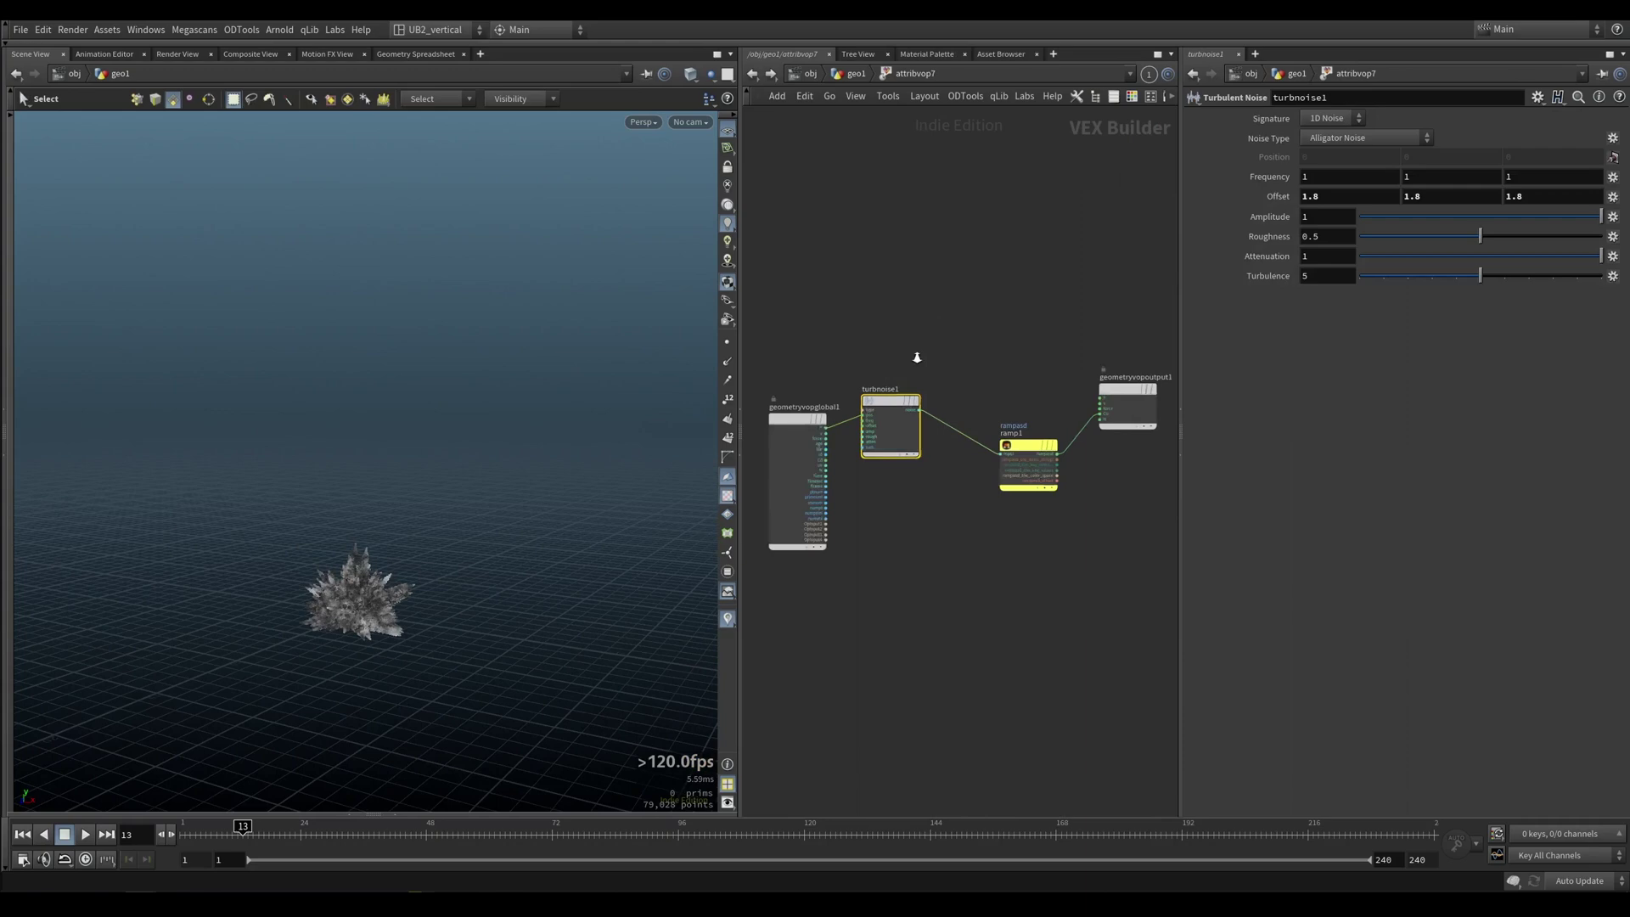
{"action": "left_click_drag", "start_coordinate": [1052, 408], "coordinate": [1096, 535]}
{"action": "middle_click_drag", "start_coordinate": [1079, 402], "coordinate": [931, 397]}
{"action": "key", "text": "u"}
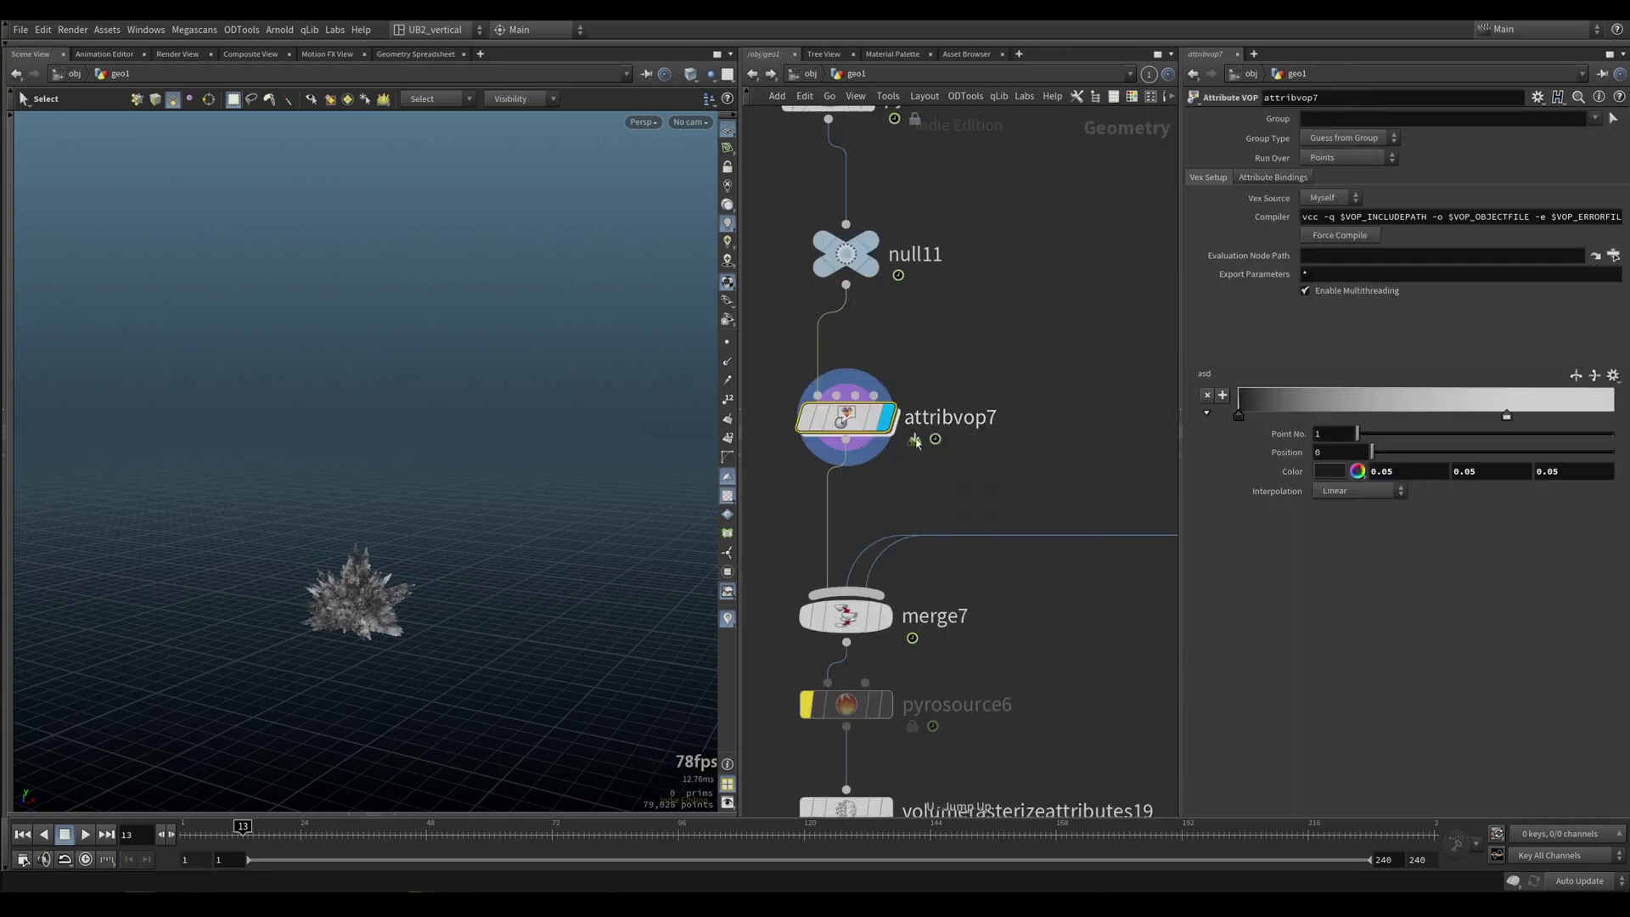
{"action": "mouse_move", "coordinate": [1506, 418]}
{"action": "left_mouse_down"}
{"action": "mouse_move", "coordinate": [1392, 419]}
{"action": "mouse_move", "coordinate": [1487, 417]}
{"action": "left_mouse_up"}
Display attribvop8 and attribvop9 in turn to compare their burst colors, advancing the timeline to view attribvop9's points
{"action": "middle_click_drag", "start_coordinate": [1127, 471], "coordinate": [849, 423]}
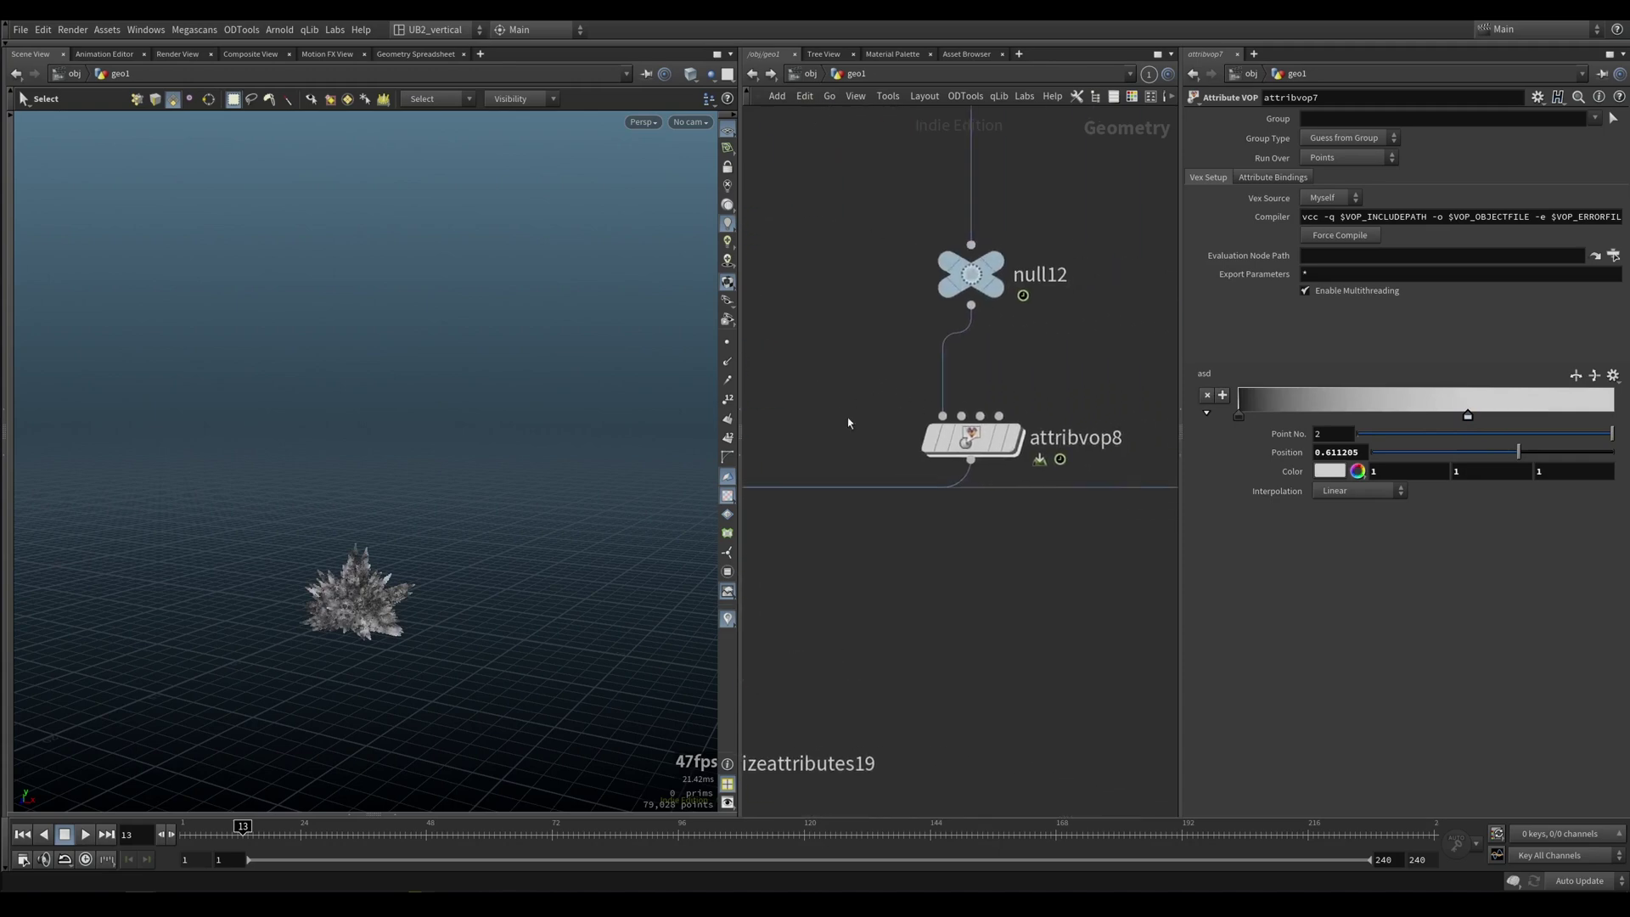
{"action": "left_click", "coordinate": [936, 450]}
{"action": "middle_click_drag", "start_coordinate": [982, 557], "coordinate": [702, 492]}
{"action": "left_click", "coordinate": [1128, 371]}
{"action": "middle_click_drag", "start_coordinate": [968, 495], "coordinate": [899, 502]}
{"action": "left_click", "coordinate": [1018, 379]}
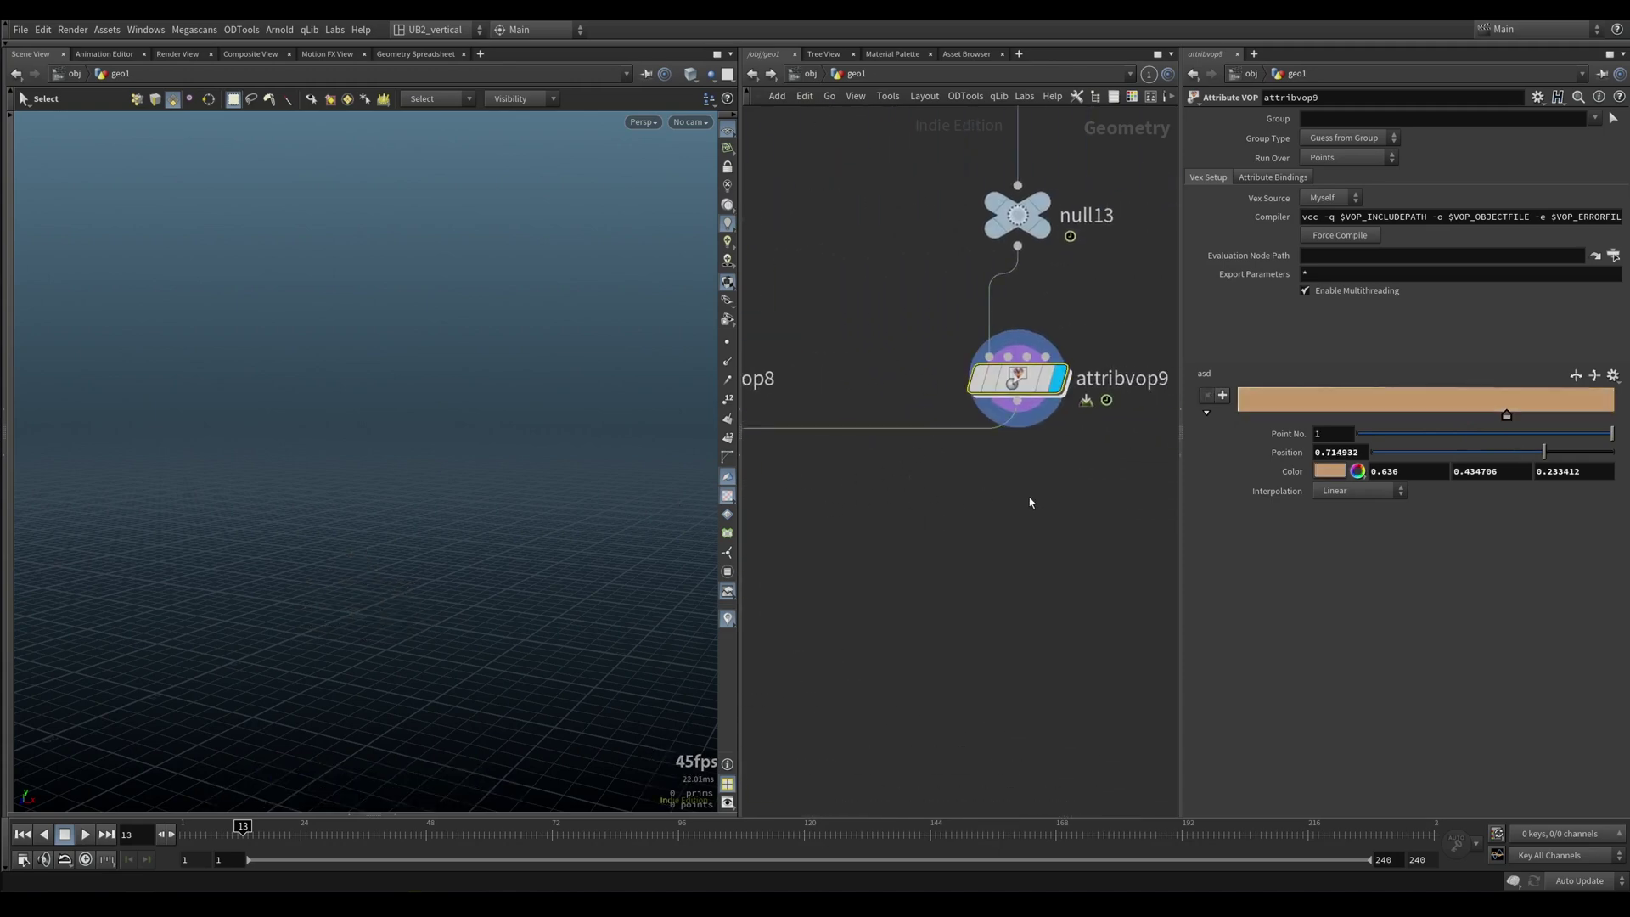
{"action": "left_click", "coordinate": [275, 835]}
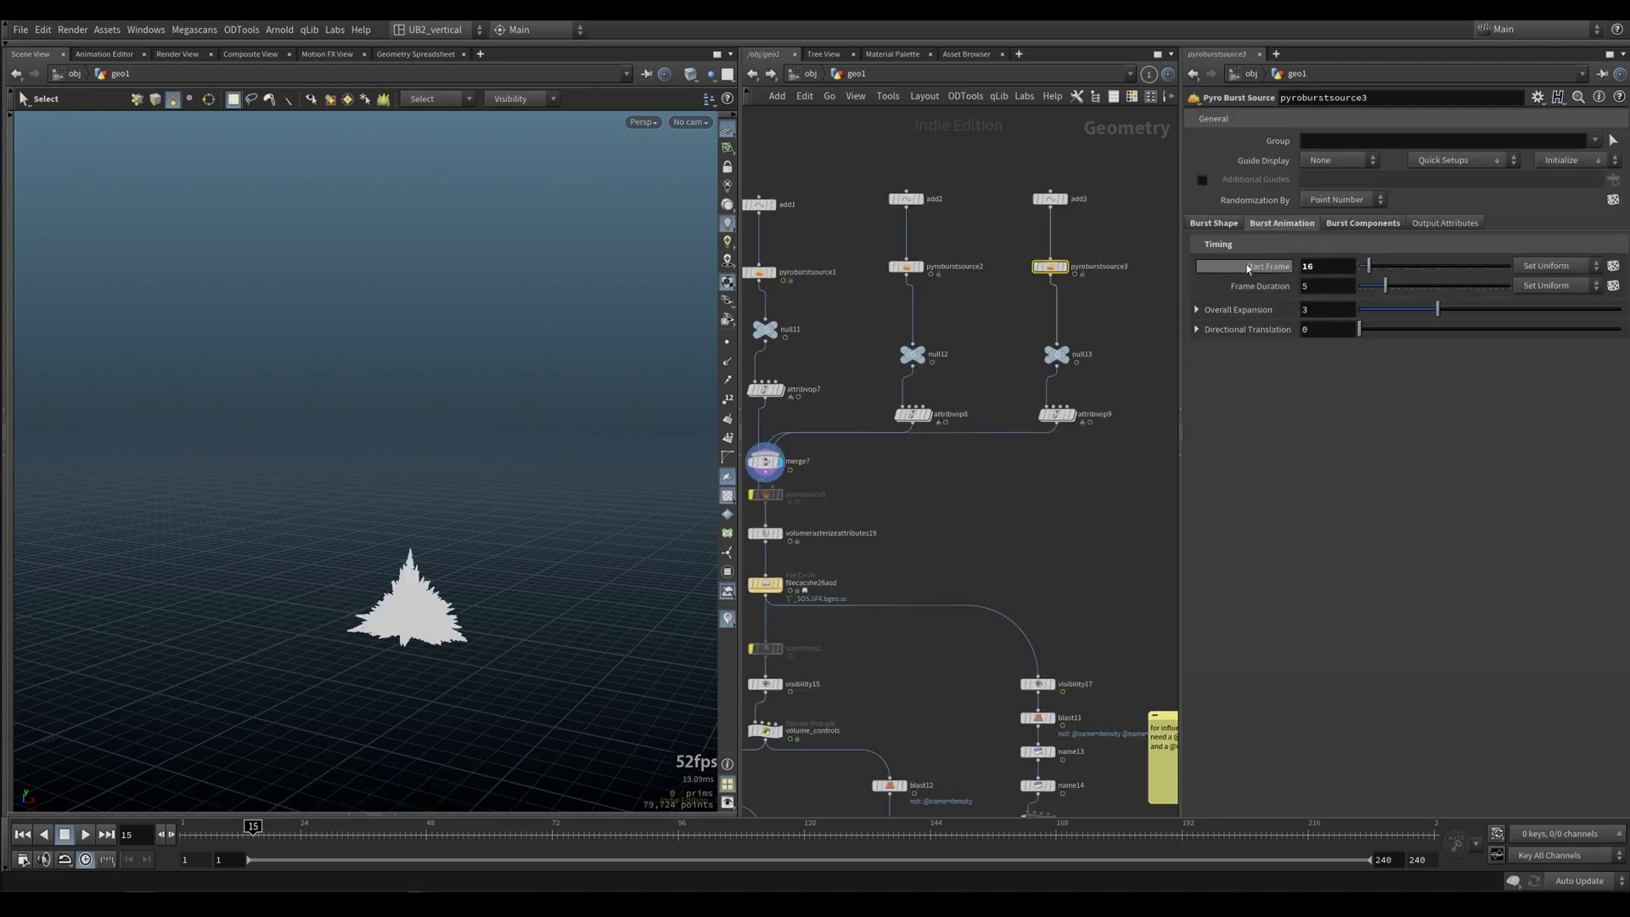
Select merge7, play the combined burst points from the start, and return to frame 13
{"action": "middle_click_drag", "start_coordinate": [847, 474], "coordinate": [965, 458]}
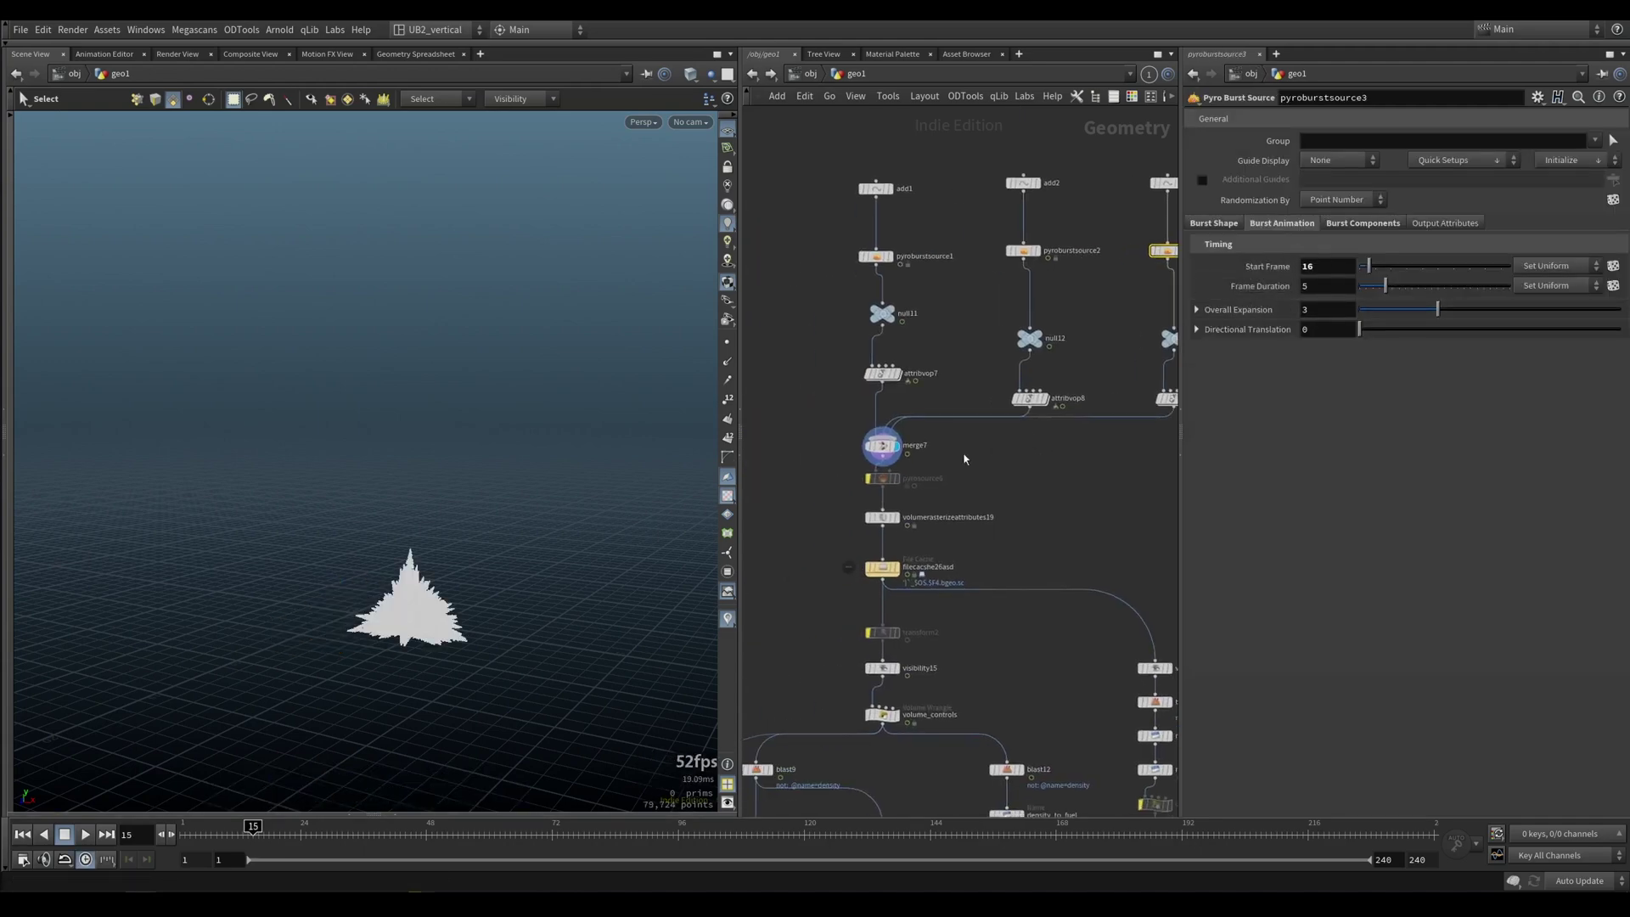
{"action": "left_click", "coordinate": [883, 447]}
{"action": "key", "text": "ctrl+Up"}
{"action": "key", "text": "Up"}
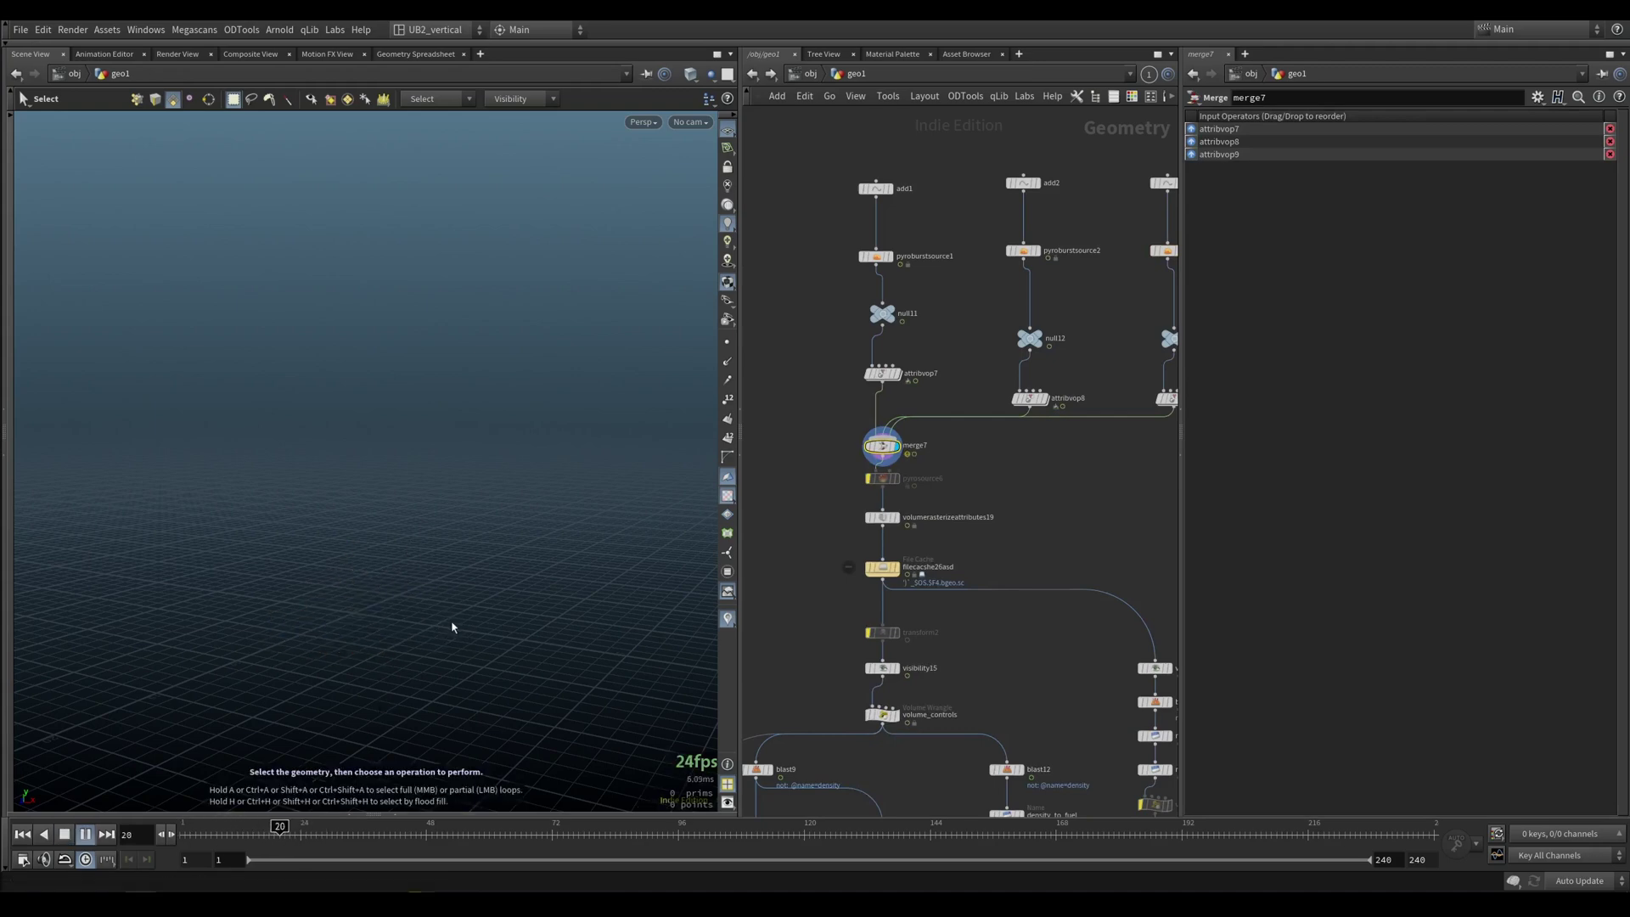
{"action": "left_click_drag", "start_coordinate": [288, 829], "coordinate": [243, 831]}
Display filecacshe26asd to view the cached rasterized burst volumes
{"action": "middle_click_drag", "start_coordinate": [996, 514], "coordinate": [973, 400]}
{"action": "left_click_drag", "start_coordinate": [954, 432], "coordinate": [819, 494]}
{"action": "key", "text": "r"}
Display name14 in the influence branch and check which volume fields it outputs
{"action": "middle_click_drag", "start_coordinate": [979, 520], "coordinate": [974, 342]}
{"action": "middle_click_drag", "start_coordinate": [991, 423], "coordinate": [895, 411]}
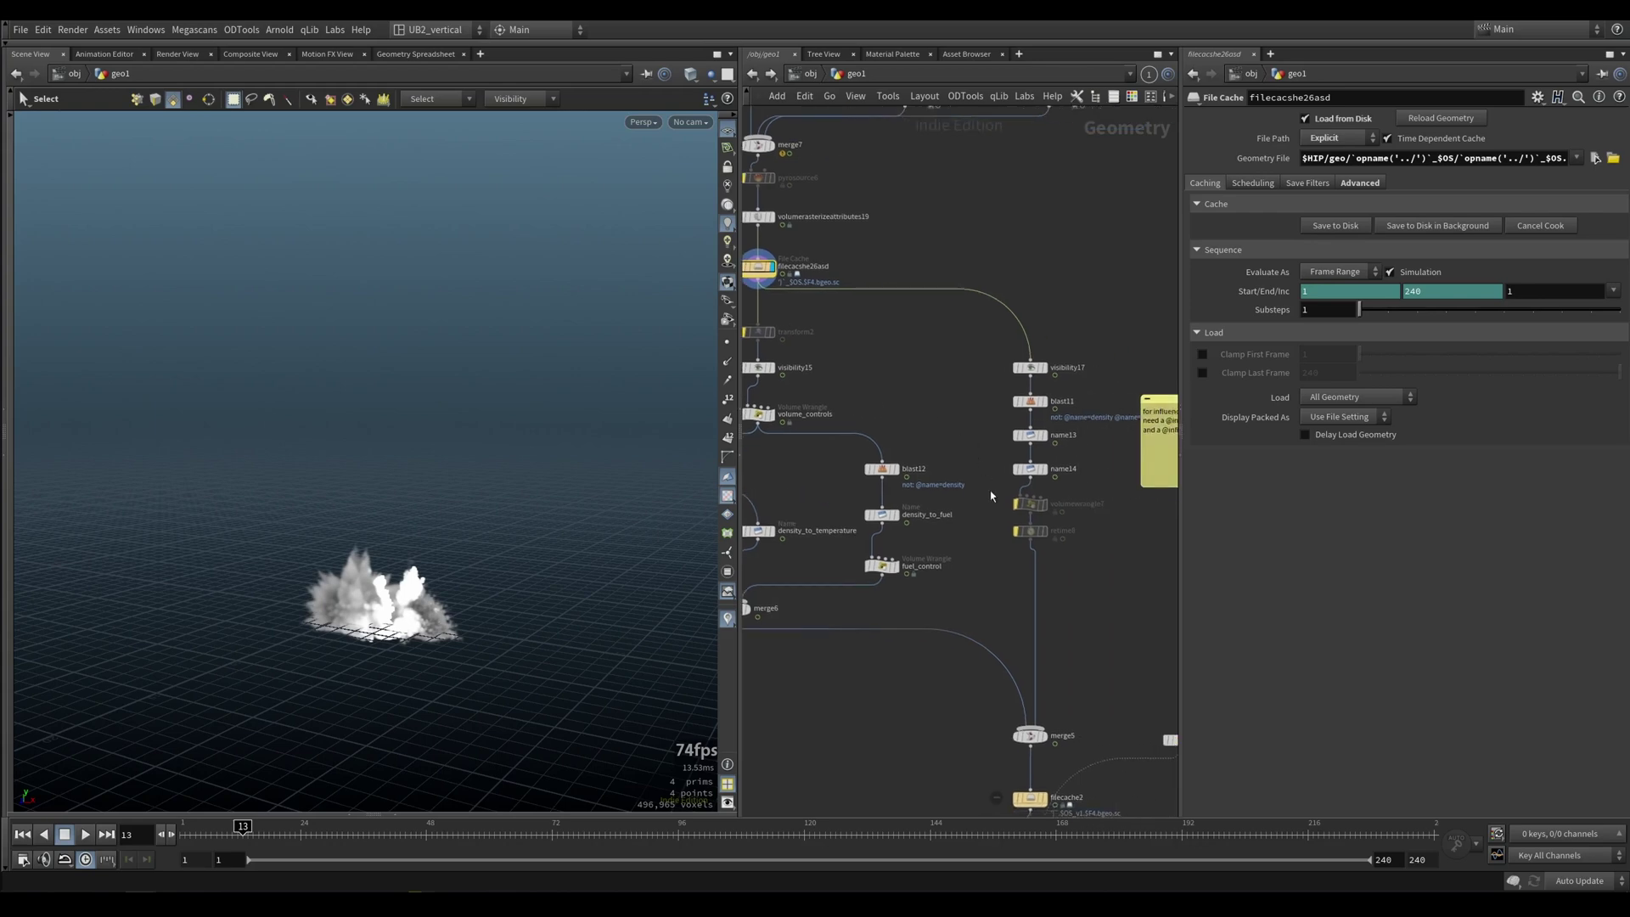
{"action": "key", "text": "r"}
{"action": "left_click", "coordinate": [1013, 472]}
{"action": "middle_click", "coordinate": [1039, 477]}
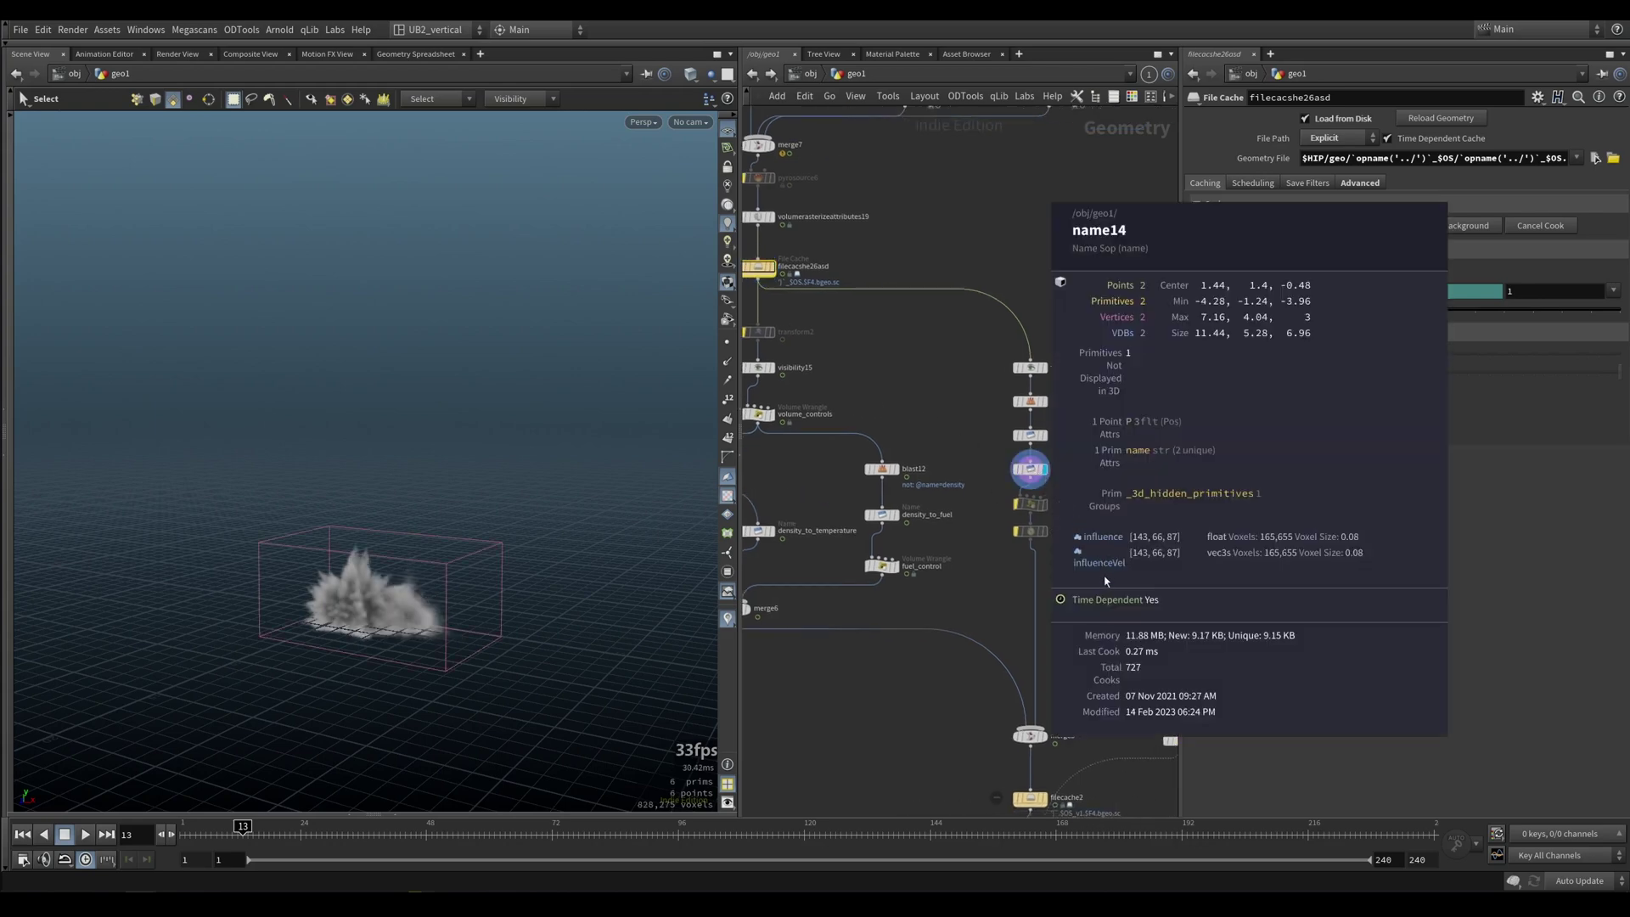
Display merge6 below the density, temperature and fuel branches and inspect its list of source volumes
{"action": "middle_click_drag", "start_coordinate": [851, 540], "coordinate": [1011, 501]}
{"action": "key", "text": "r"}
{"action": "left_click_drag", "start_coordinate": [969, 557], "coordinate": [869, 619]}
{"action": "middle_click_drag", "start_coordinate": [855, 596], "coordinate": [898, 561]}
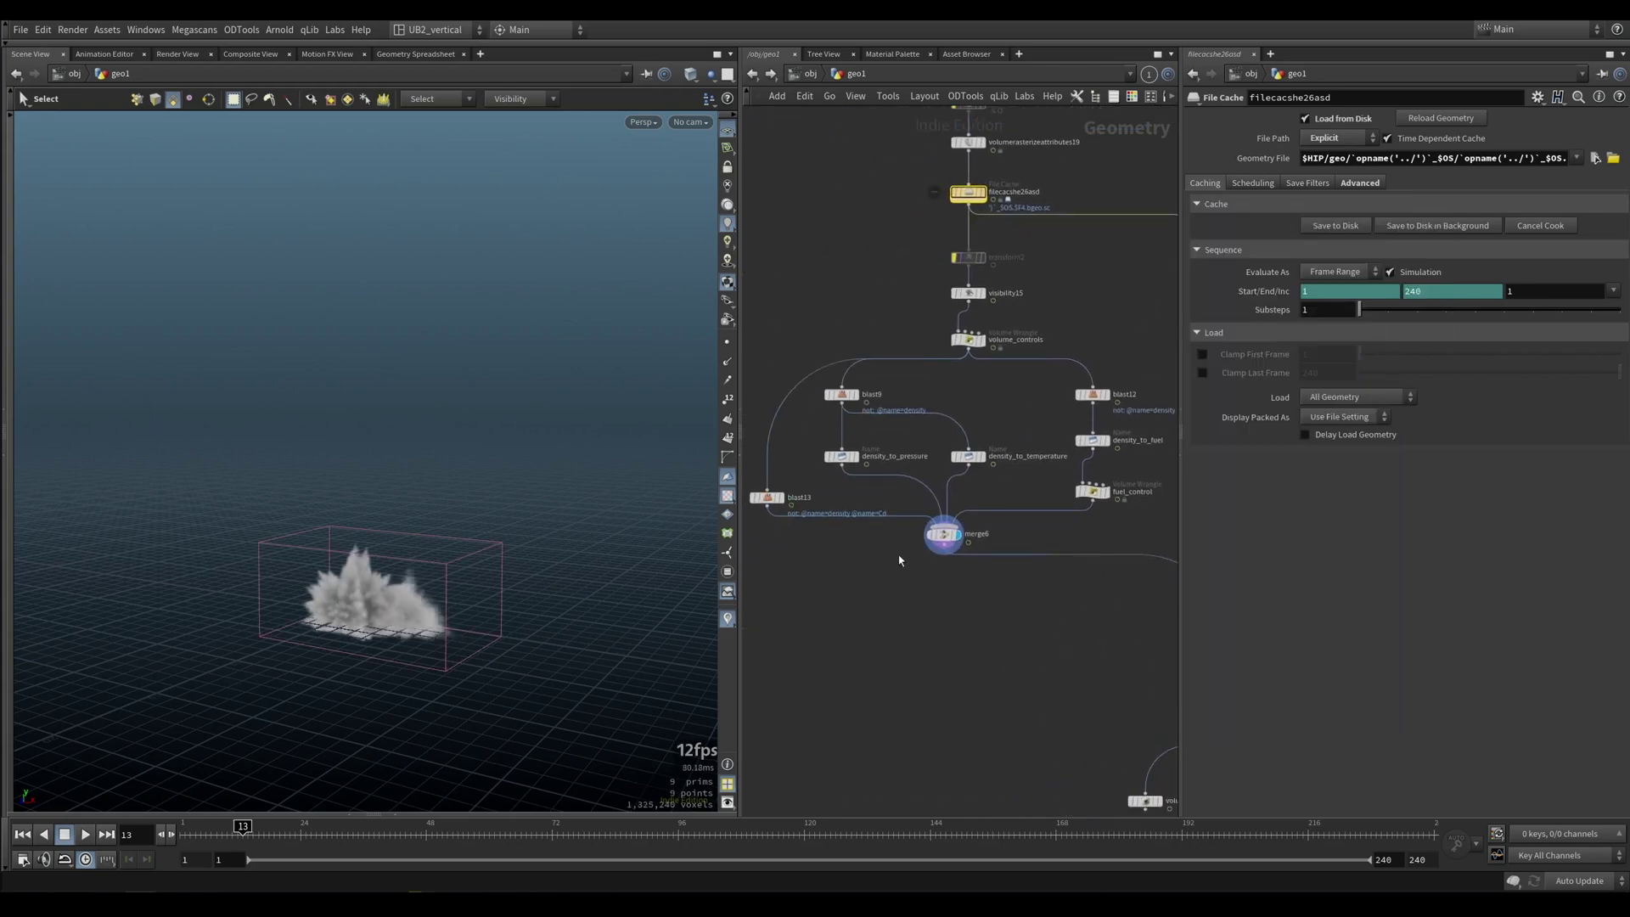
{"action": "scroll", "coordinate": [898, 560], "scroll_direction": "up", "scroll_amount": 2}
{"action": "middle_click", "coordinate": [957, 532]}
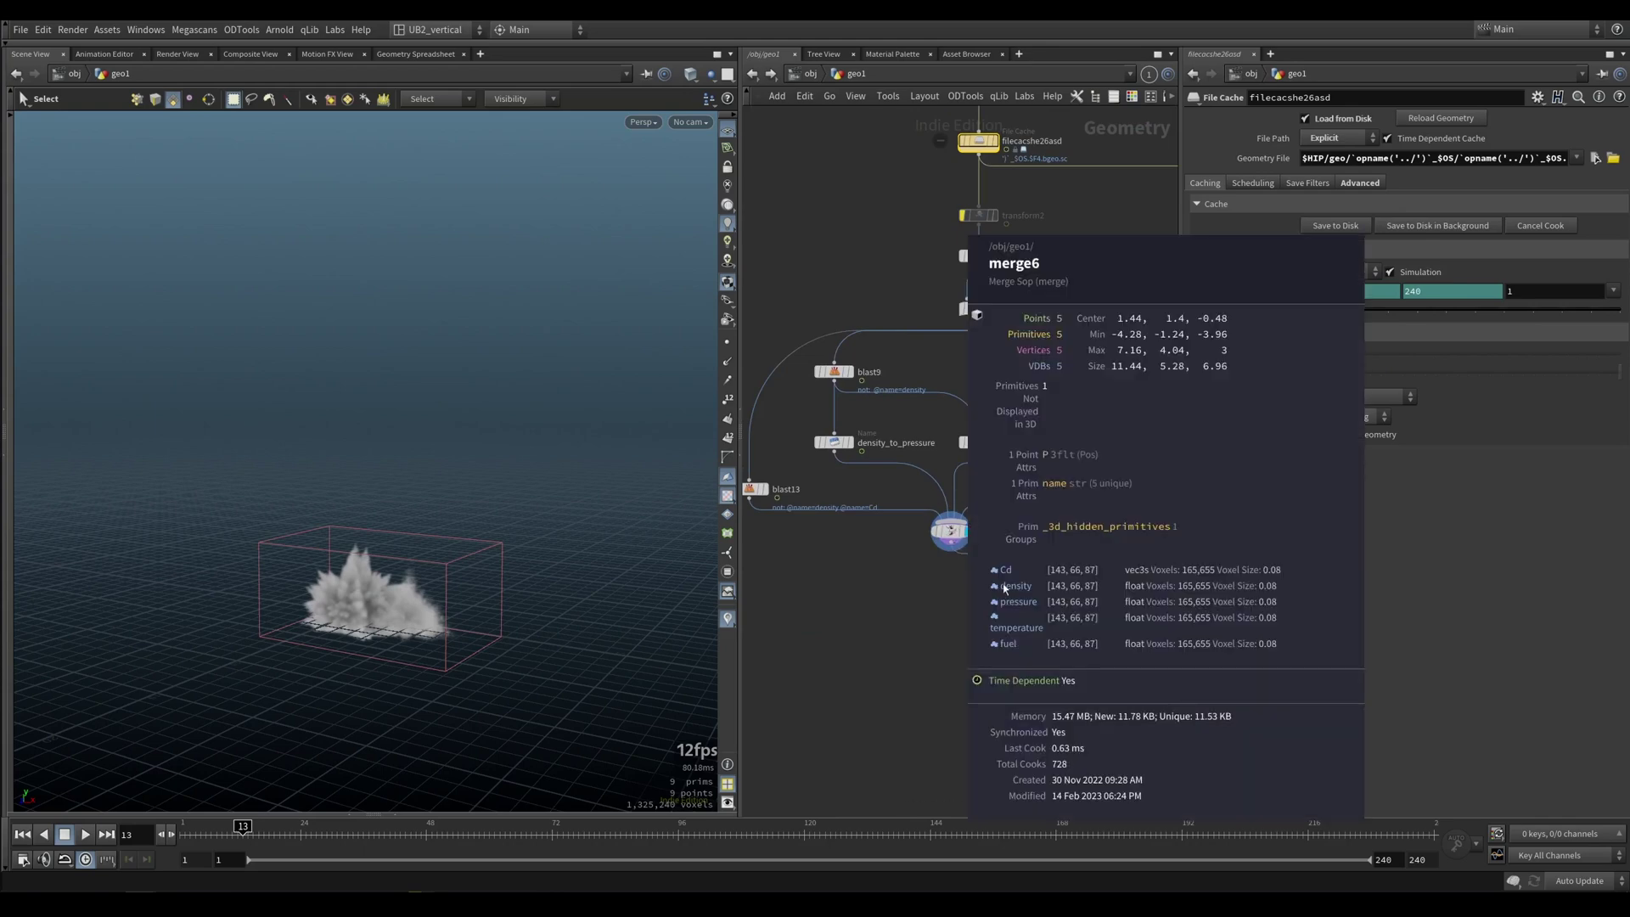
{"action": "middle_click_drag", "start_coordinate": [888, 633], "coordinate": [881, 691]}
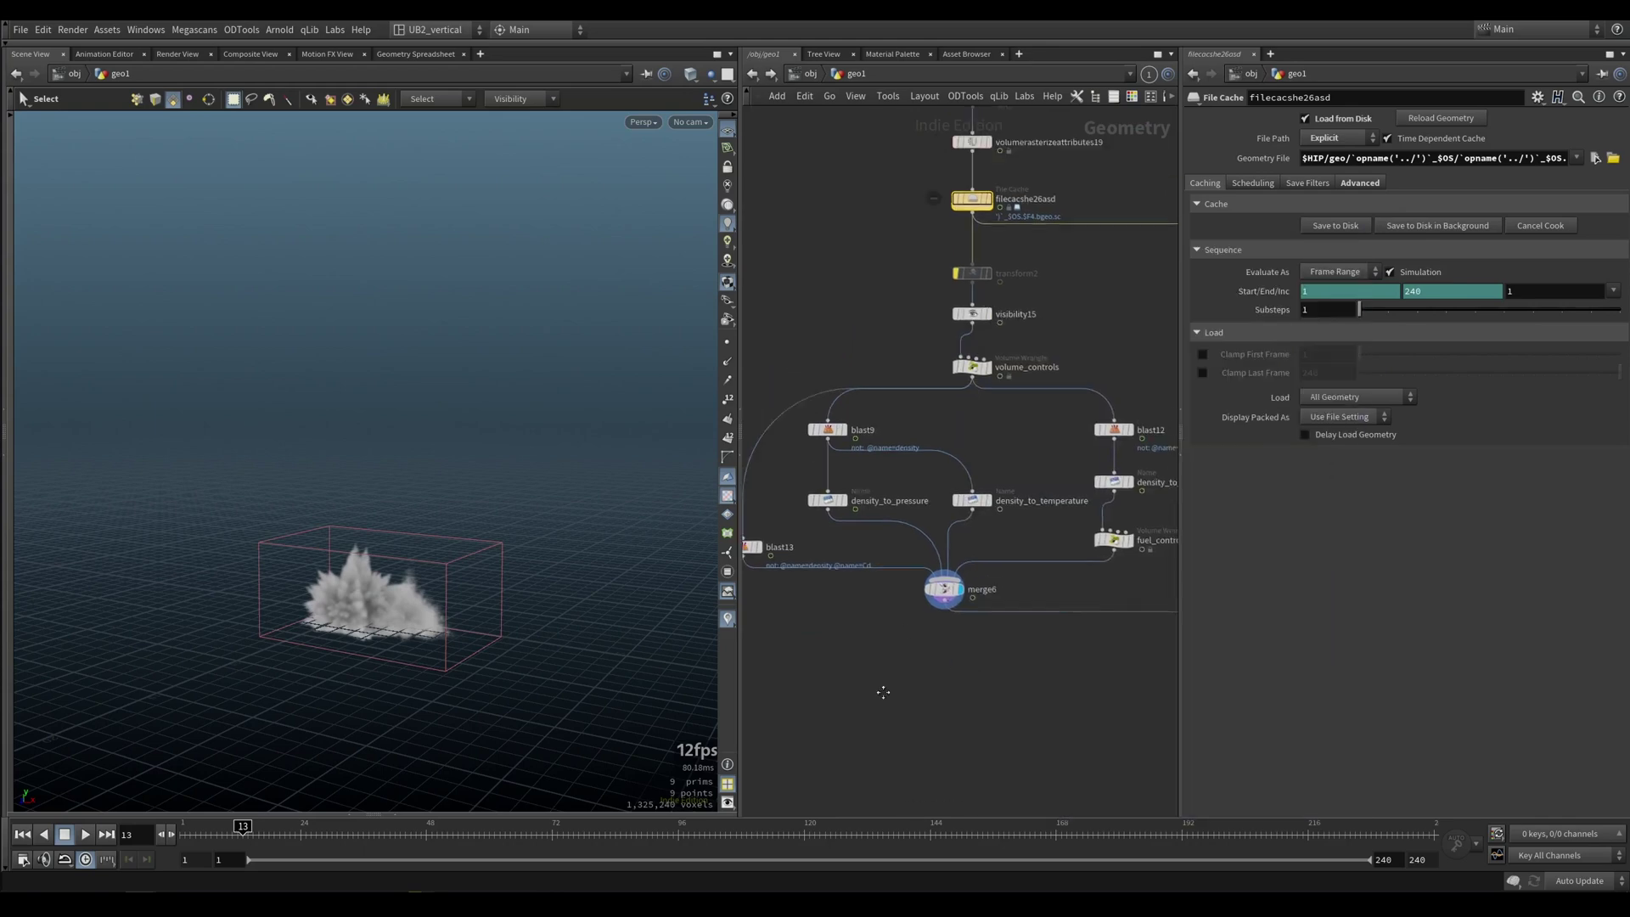
Display volumerasterizeattributes19 and check which point attributes it rasterizes into volumes
{"action": "middle_click_drag", "start_coordinate": [891, 252], "coordinate": [866, 473]}
{"action": "middle_click_drag", "start_coordinate": [869, 378], "coordinate": [819, 404]}
{"action": "scroll", "coordinate": [820, 392], "scroll_direction": "up", "scroll_amount": 2}
{"action": "key", "text": "r"}
{"action": "left_click_drag", "start_coordinate": [864, 375], "coordinate": [951, 412]}
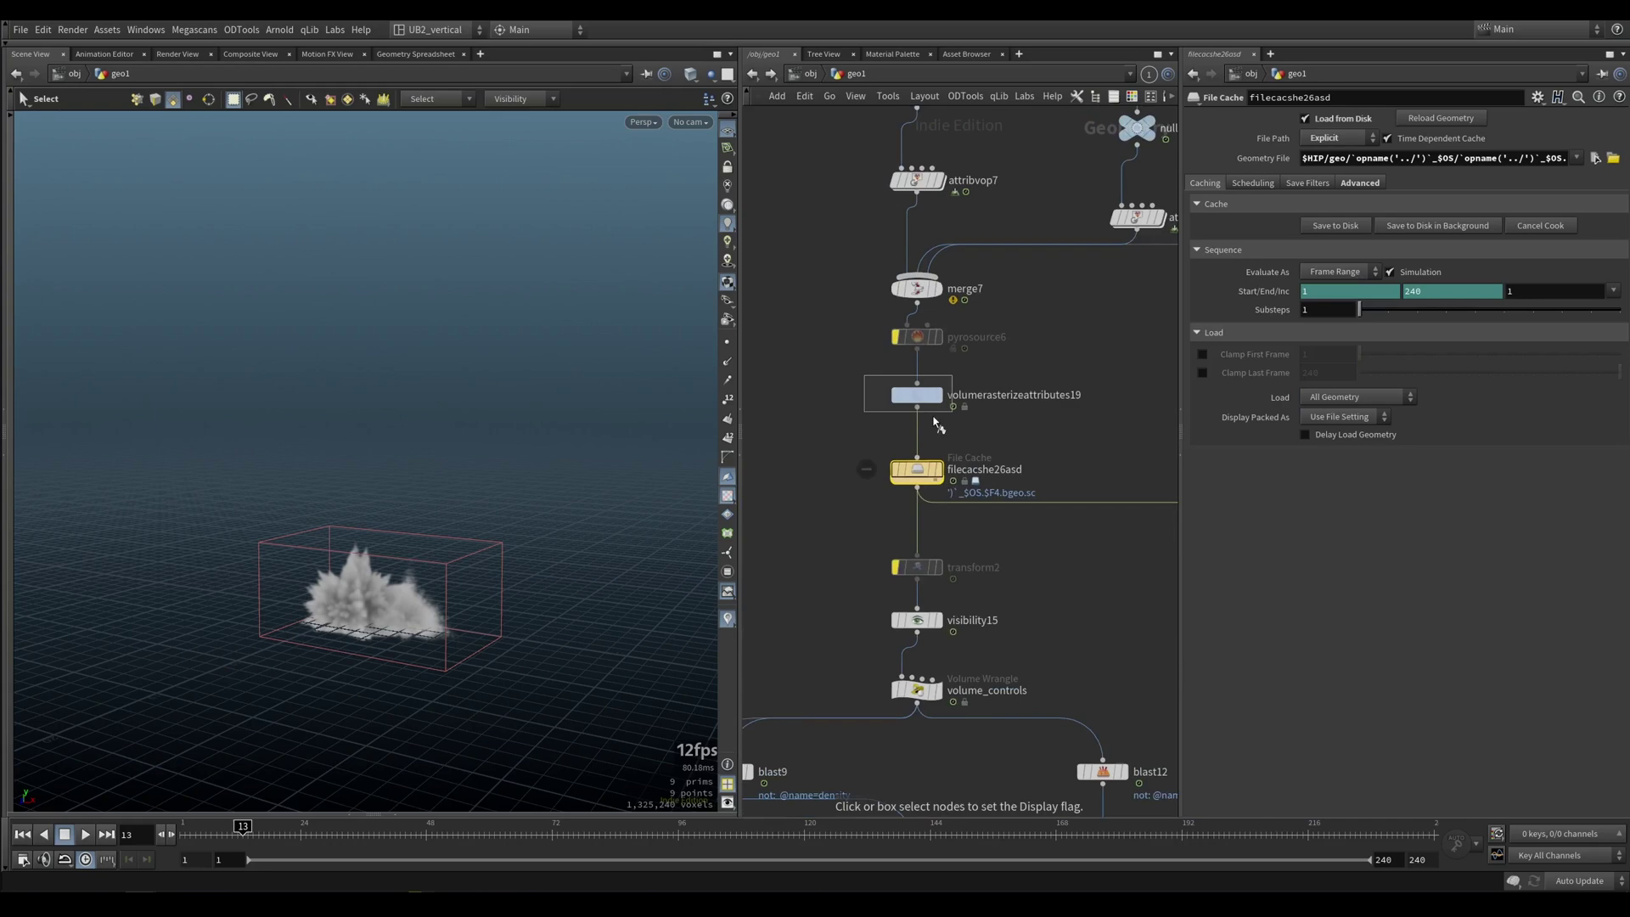
{"action": "middle_click", "coordinate": [929, 404]}
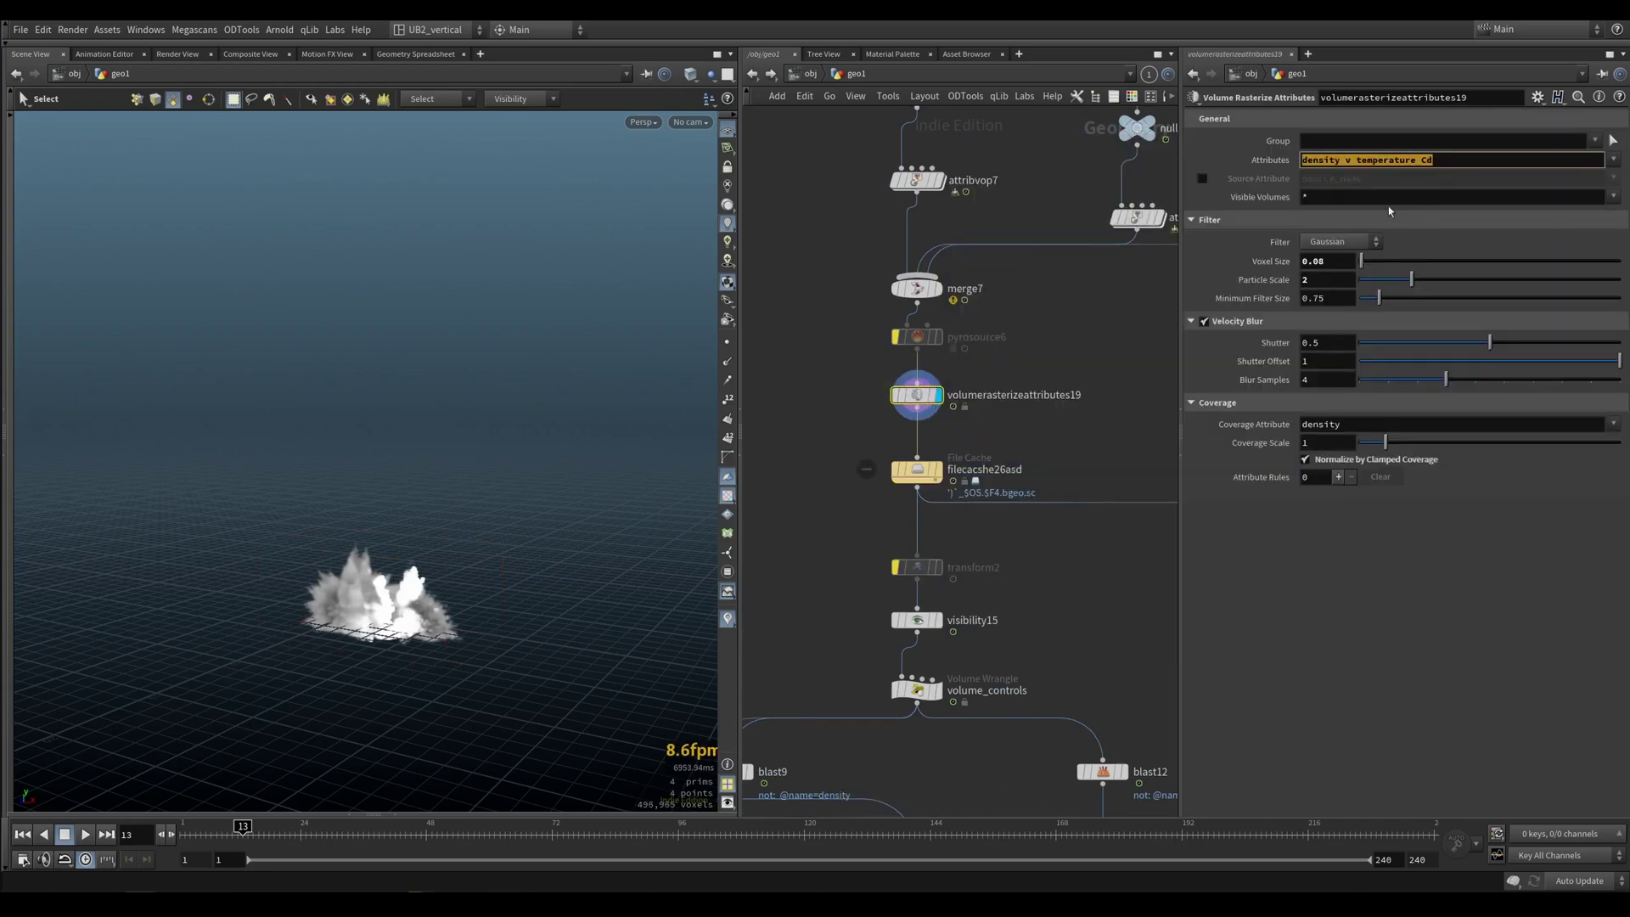
Follow the source branches down past merge6 to filecache2, display it, and select it to view its cache settings
{"action": "left_click", "coordinate": [949, 492]}
{"action": "middle_click_drag", "start_coordinate": [949, 490], "coordinate": [988, 221]}
{"action": "scroll", "coordinate": [918, 440], "scroll_direction": "down", "scroll_amount": 3}
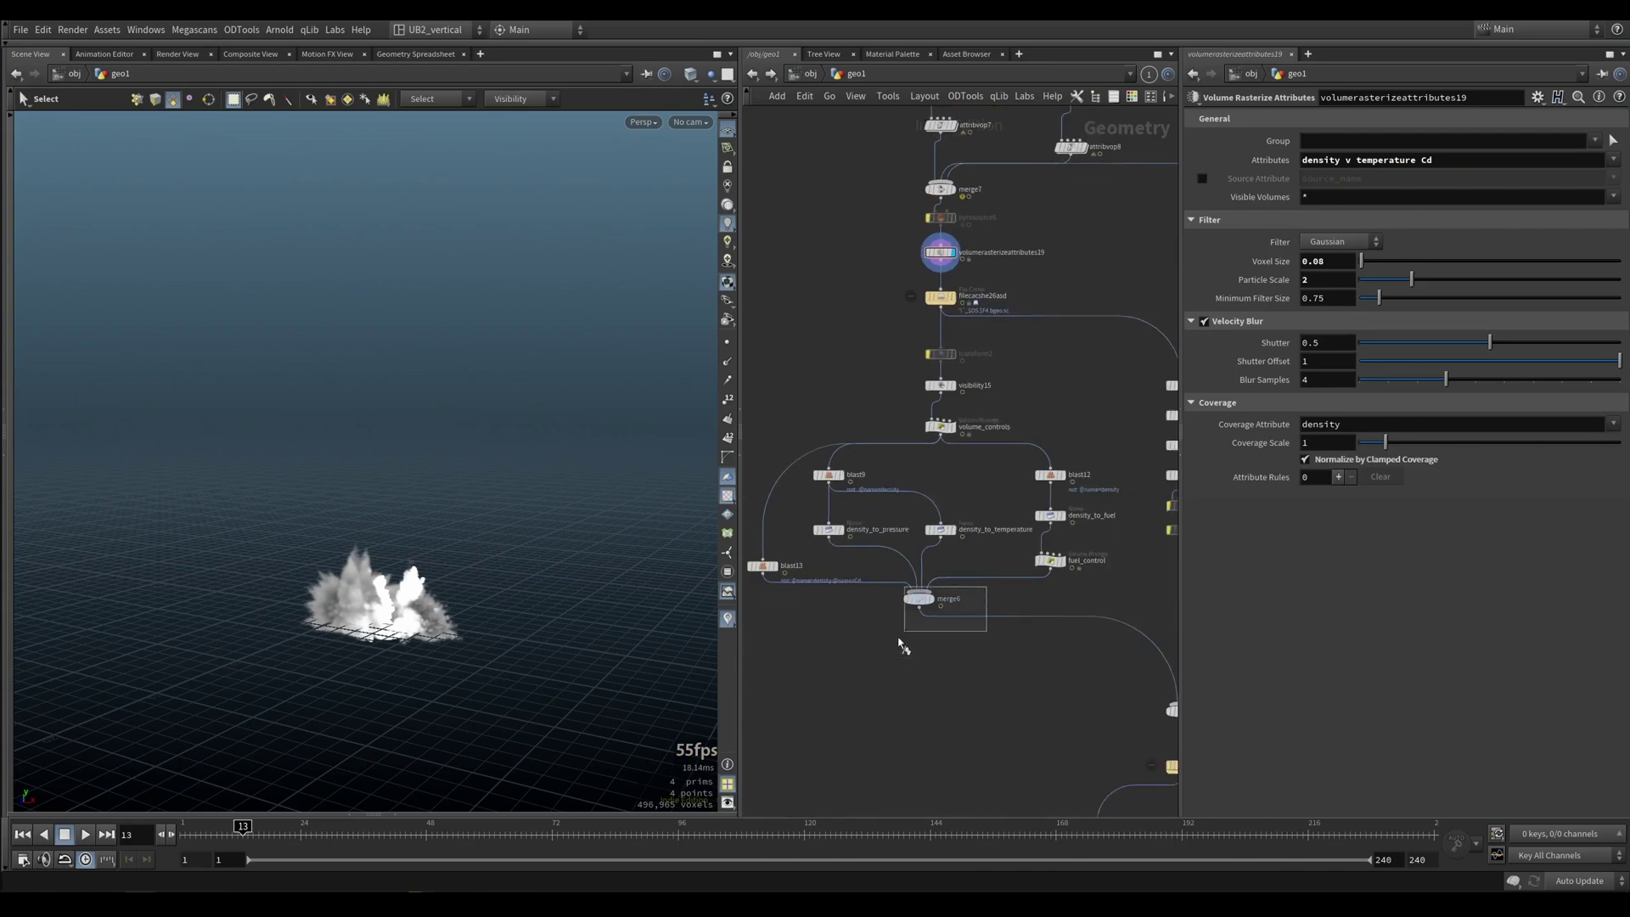
{"action": "left_click_drag", "start_coordinate": [898, 638], "coordinate": [897, 642]}
{"action": "middle_click_drag", "start_coordinate": [981, 656], "coordinate": [746, 490]}
{"action": "left_click_drag", "start_coordinate": [926, 522], "coordinate": [994, 562]}
{"action": "middle_click_drag", "start_coordinate": [1007, 562], "coordinate": [961, 456]}
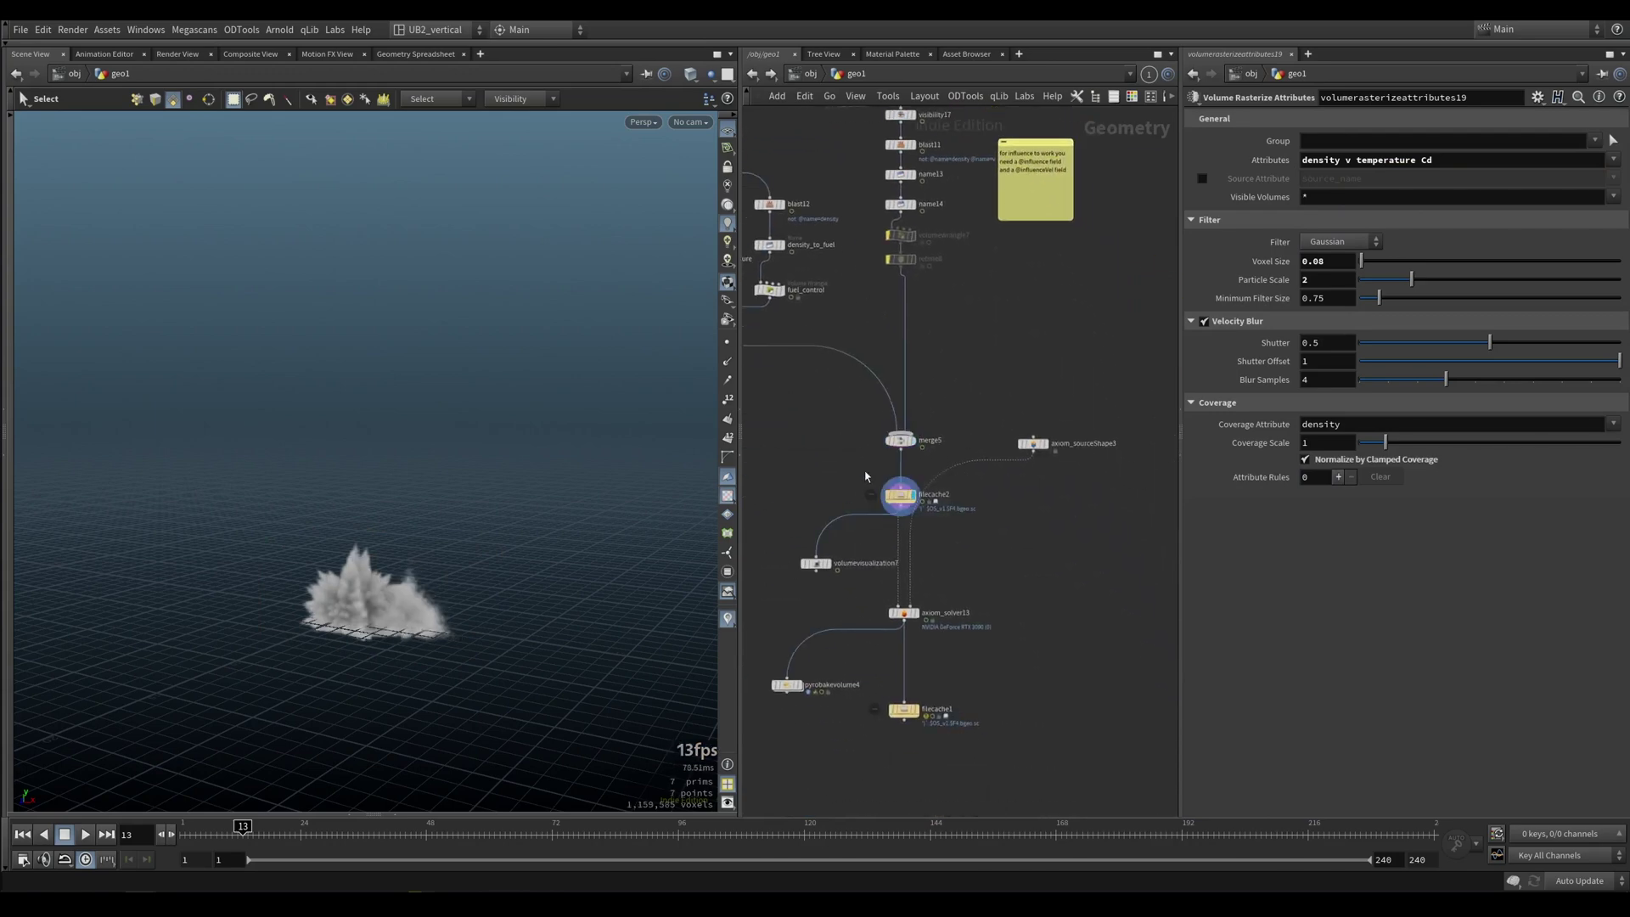
{"action": "left_click_drag", "start_coordinate": [865, 476], "coordinate": [913, 515]}
{"action": "middle_click_drag", "start_coordinate": [861, 596], "coordinate": [879, 558]}
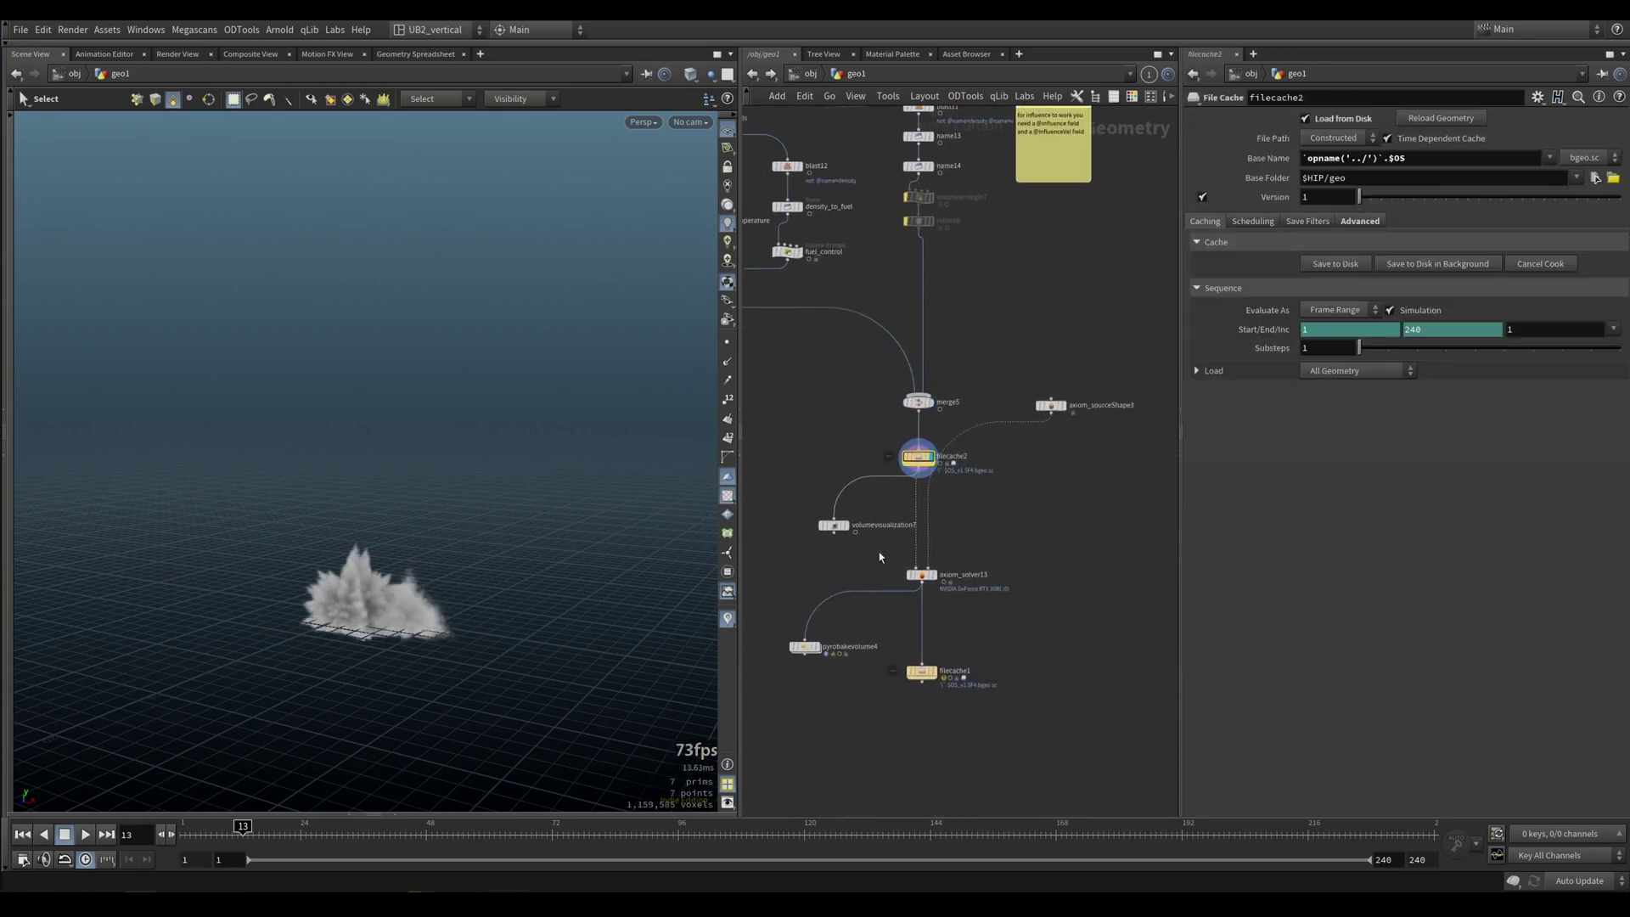
Display pyrobakevolume4 below the Axiom solver and play the explosion simulation from the start
{"action": "left_click", "coordinate": [801, 617]}
{"action": "key", "text": "ctrl+Up"}
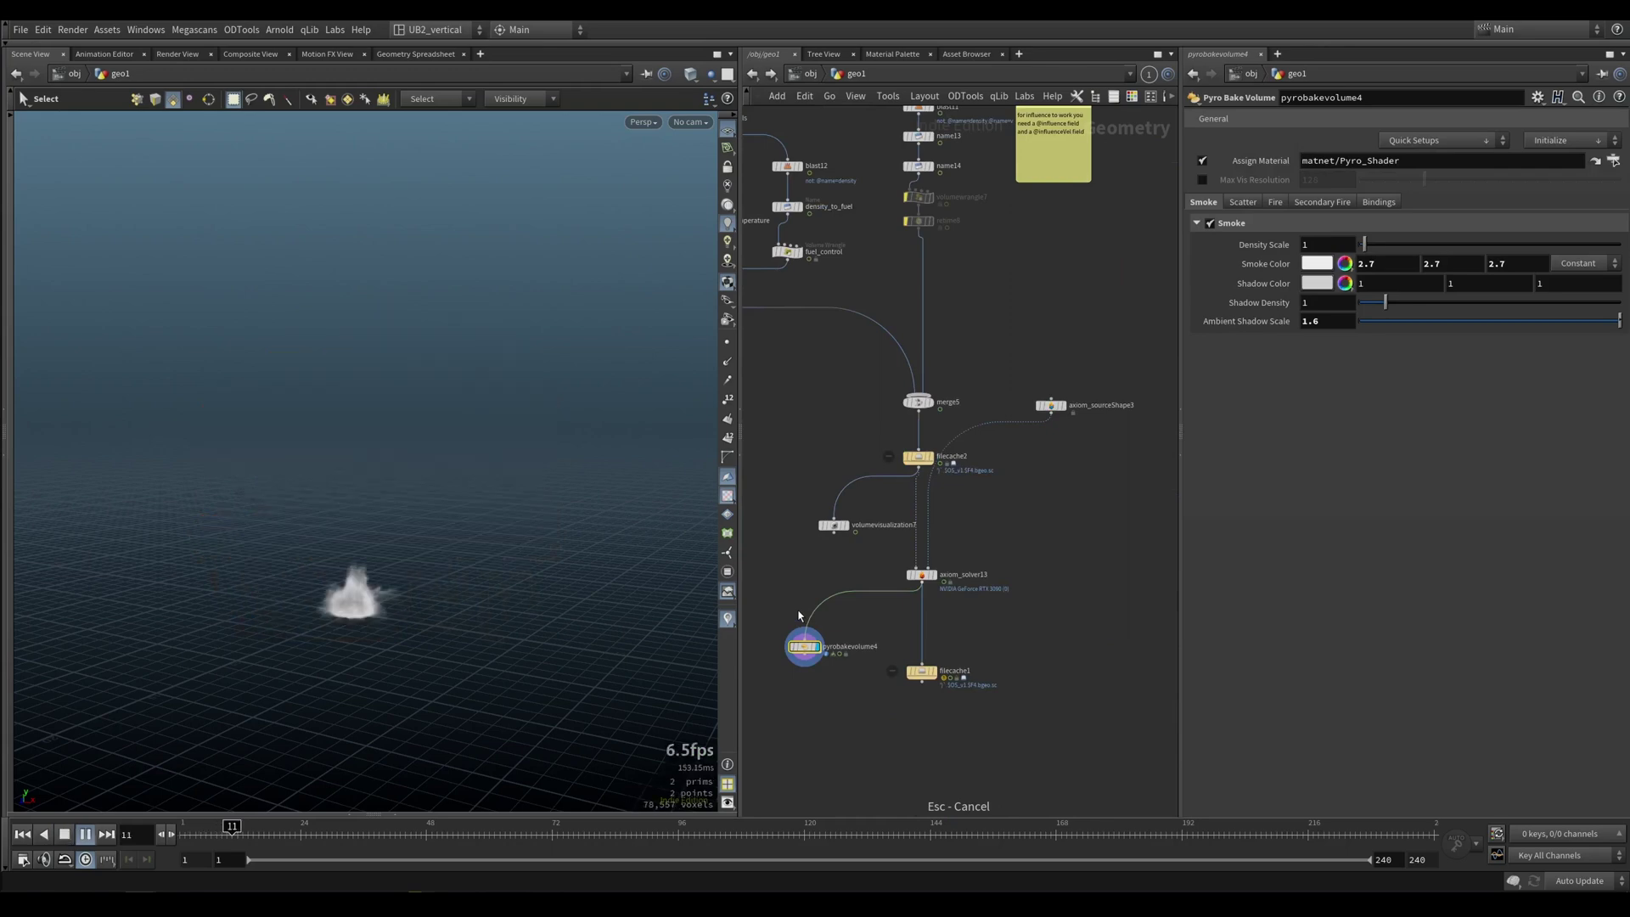